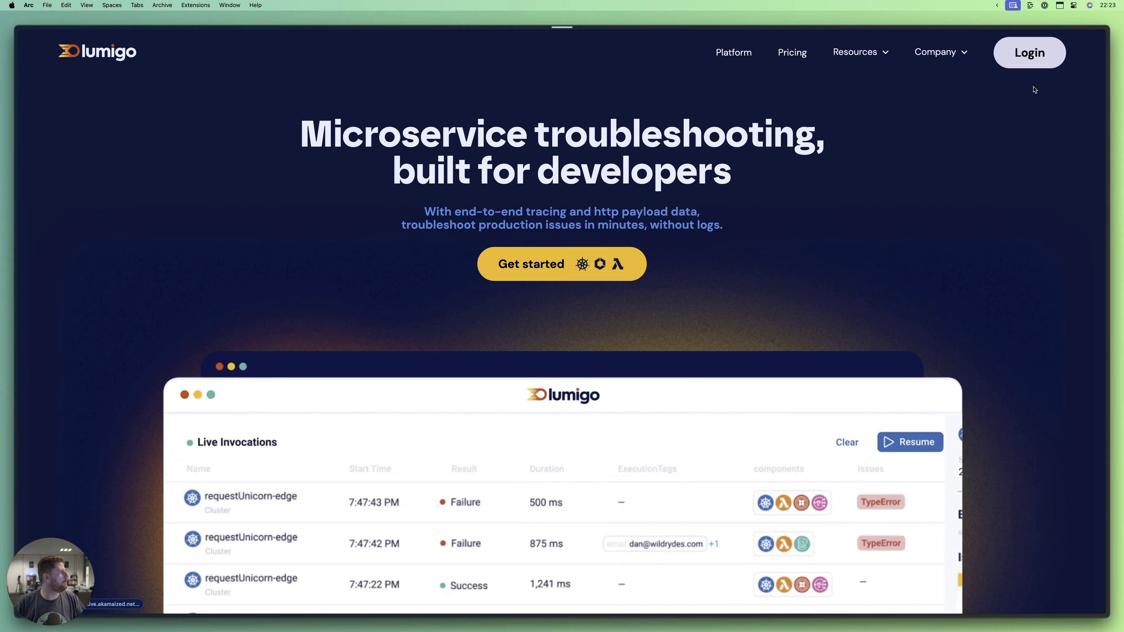
- Log in to Lumigo and create a new project named Actual Demo
{"action": "left_click", "coordinate": [1029, 52]}
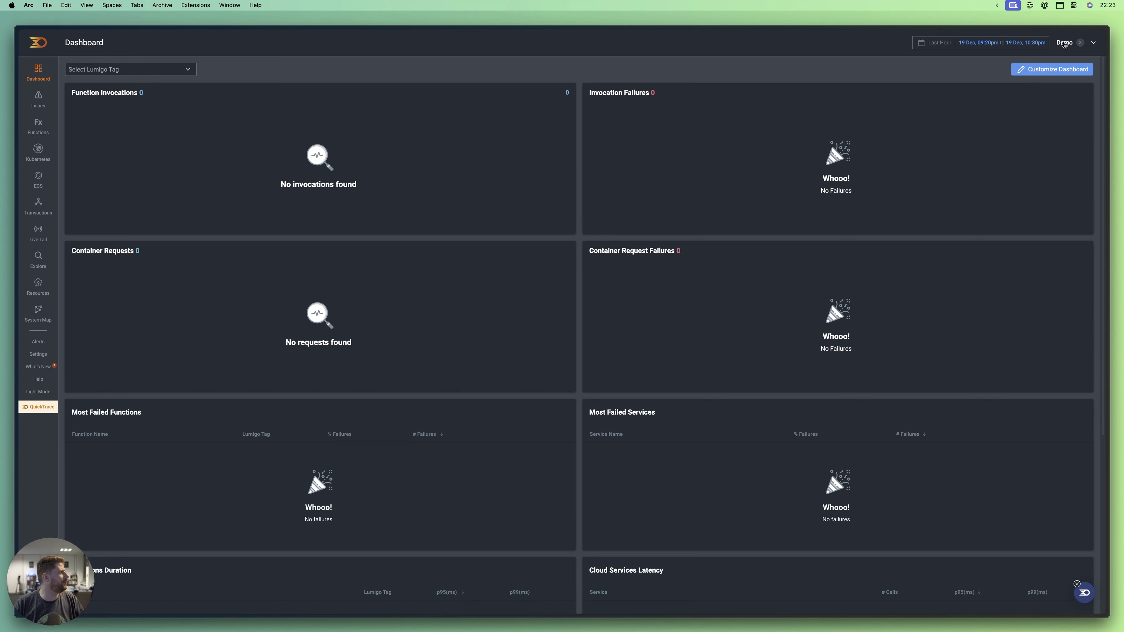
{"action": "left_click", "coordinate": [1092, 44]}
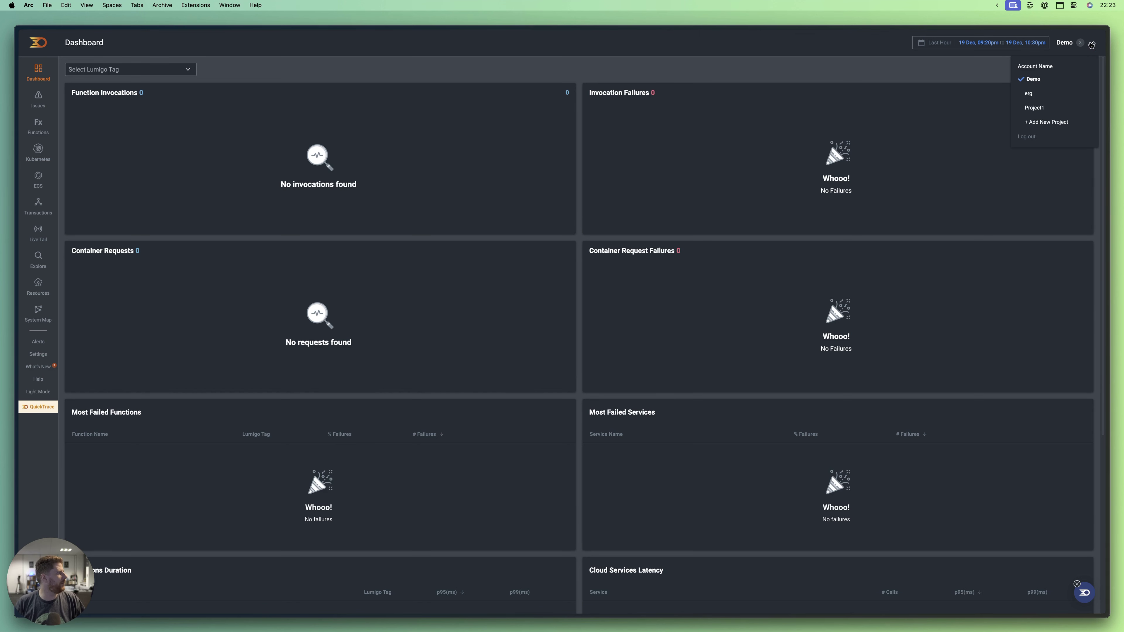
{"action": "left_click", "coordinate": [1045, 125]}
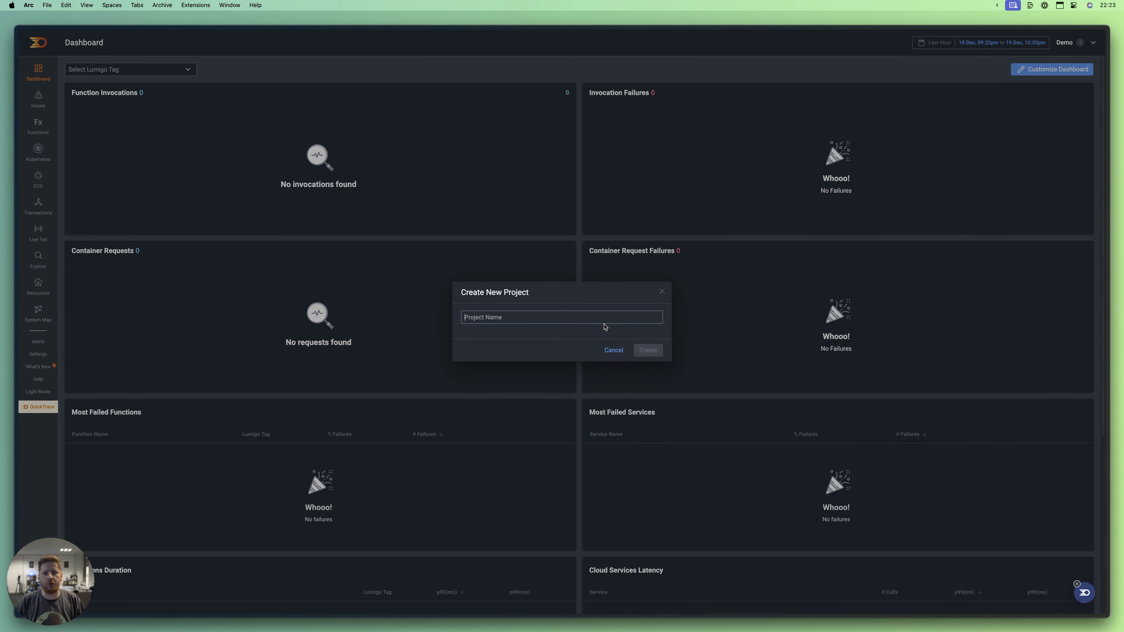
{"action": "type", "text": "Actual Demo"}
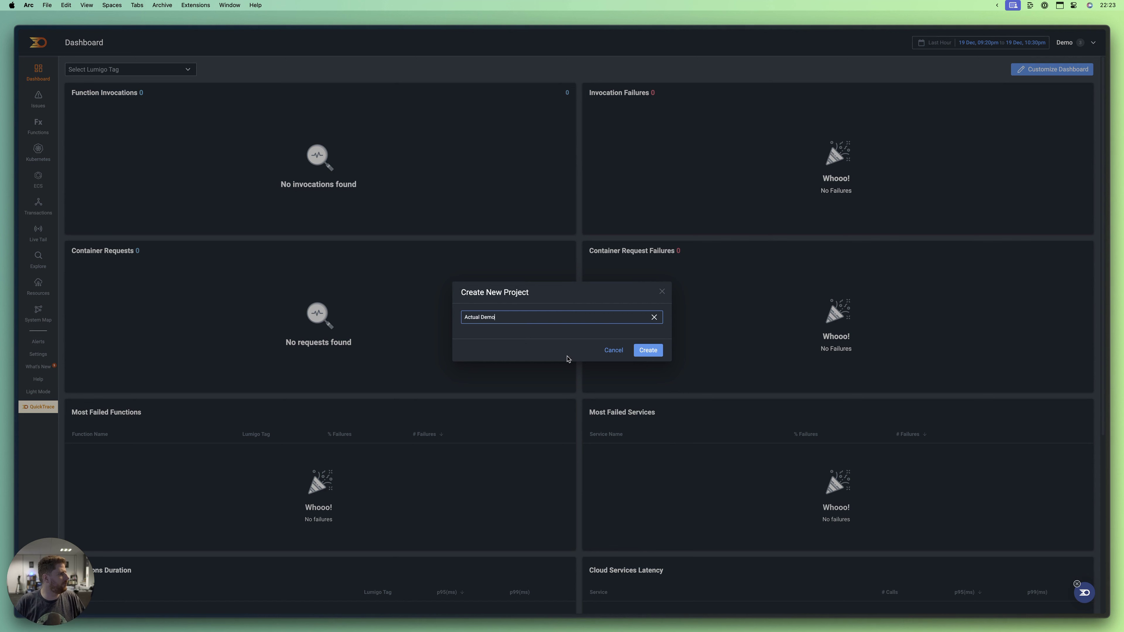
{"action": "key", "text": "Return"}
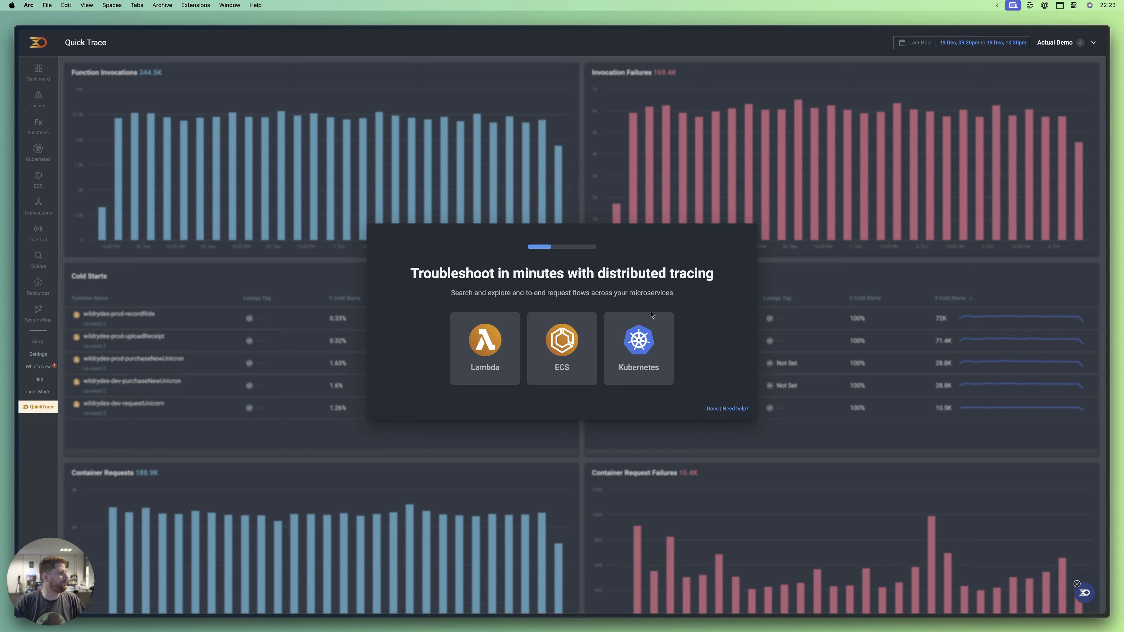
- Choose Kubernetes with Auto Trace for the project and copy the Helm command that installs the Lumigo operator
{"action": "left_click", "coordinate": [642, 346]}
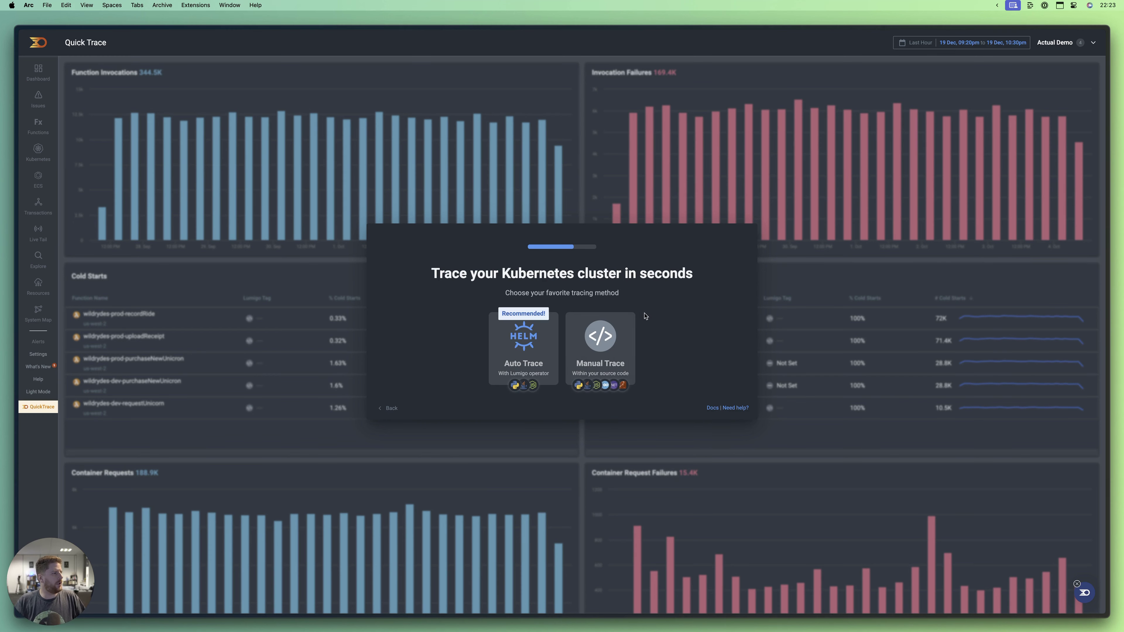
{"action": "left_click", "coordinate": [524, 349]}
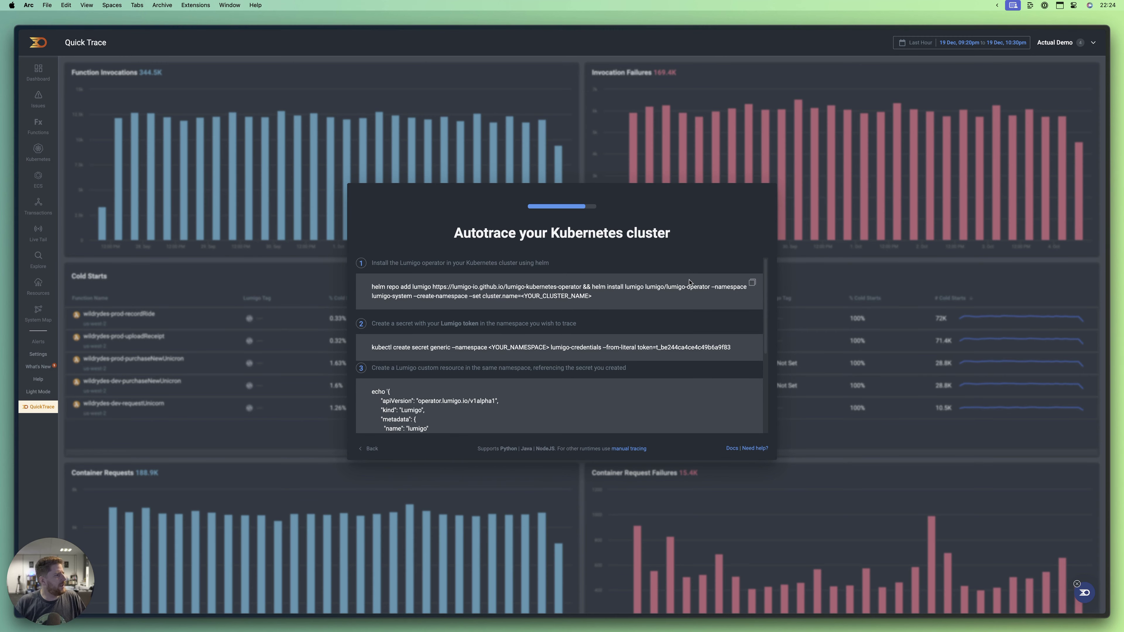
{"action": "left_click_drag", "start_coordinate": [389, 287], "coordinate": [445, 288]}
{"action": "left_click_drag", "start_coordinate": [612, 288], "coordinate": [669, 310]}
{"action": "left_click", "coordinate": [579, 304]}
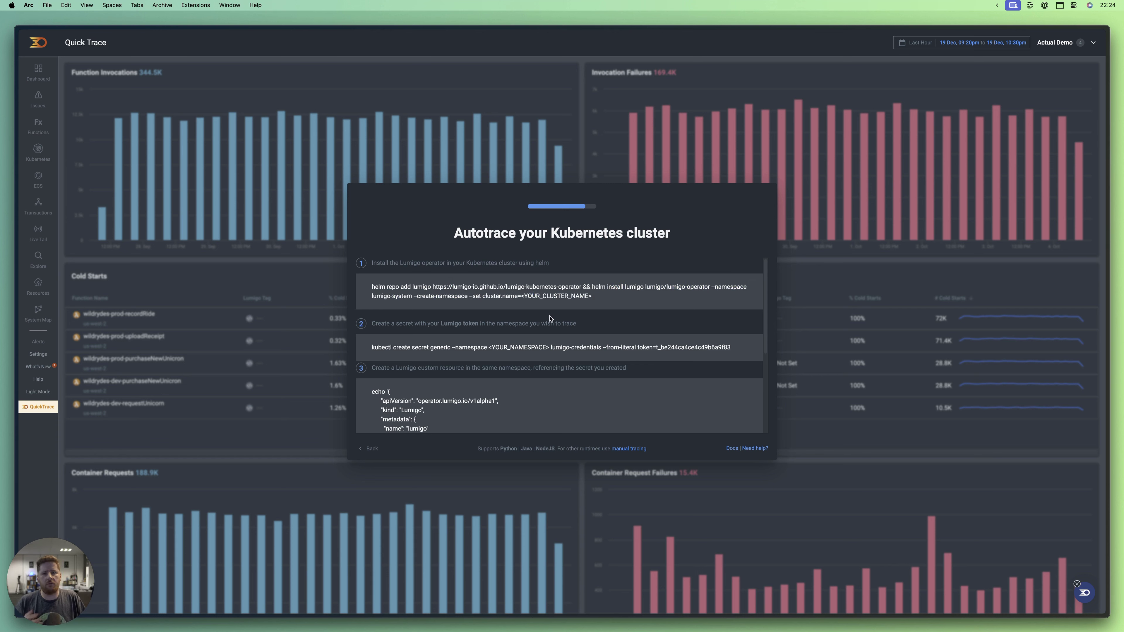
{"action": "left_click_drag", "start_coordinate": [411, 347], "coordinate": [728, 360]}
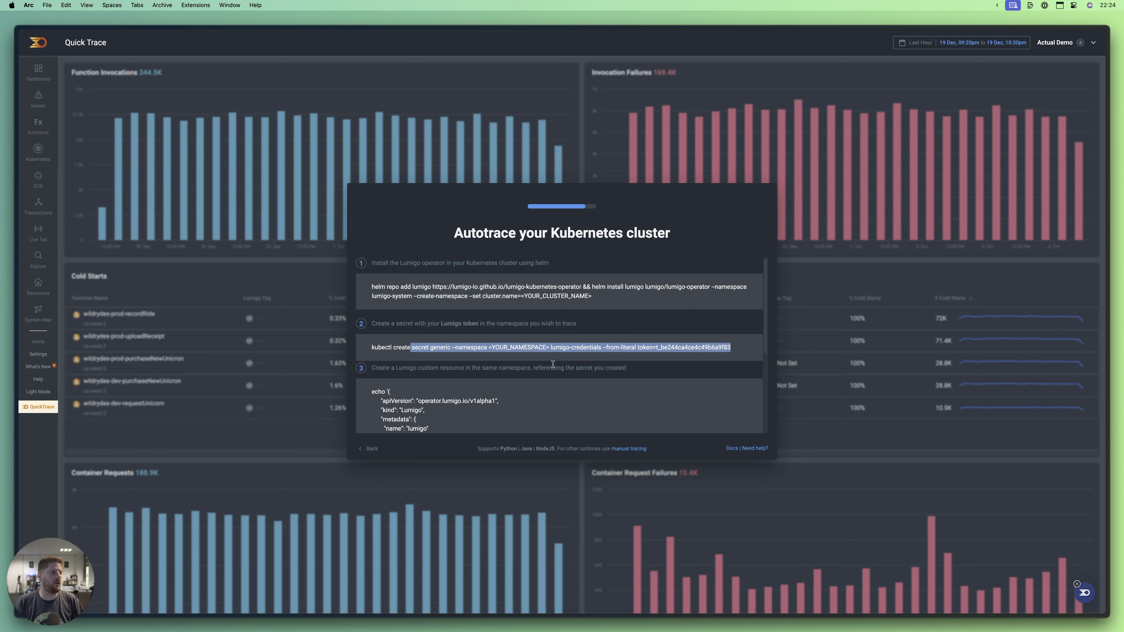
{"action": "left_click", "coordinate": [619, 354]}
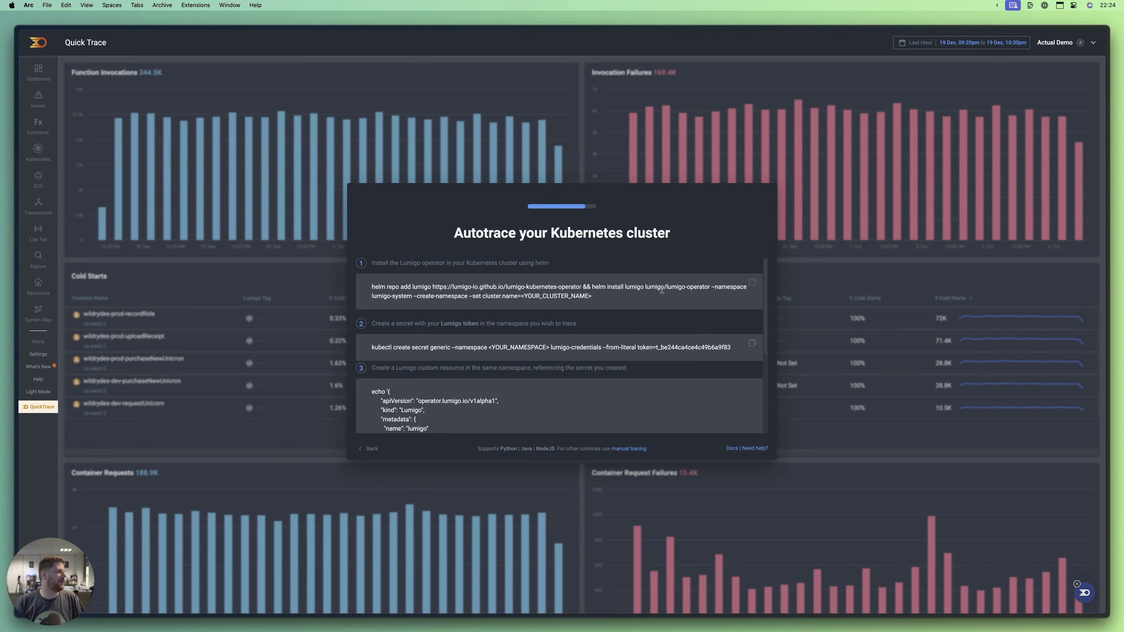
{"action": "left_click", "coordinate": [753, 284]}
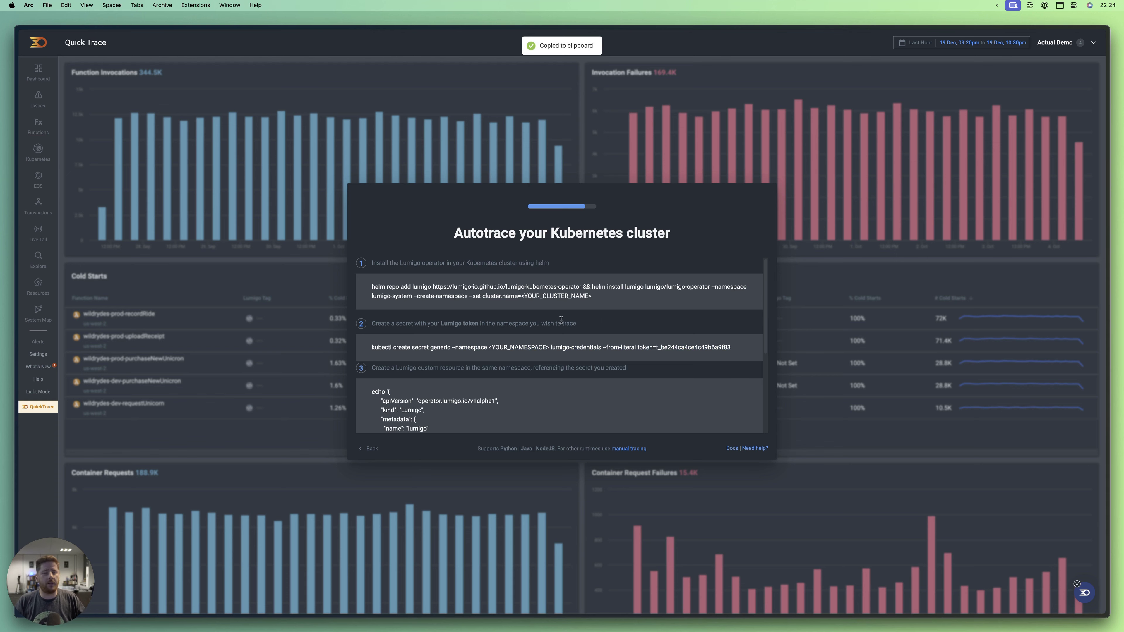
- Switch to Visual Studio Code and paste the copied Helm command into a new untitled file
{"action": "key", "text": "super+space"}
{"action": "key", "text": "Return"}
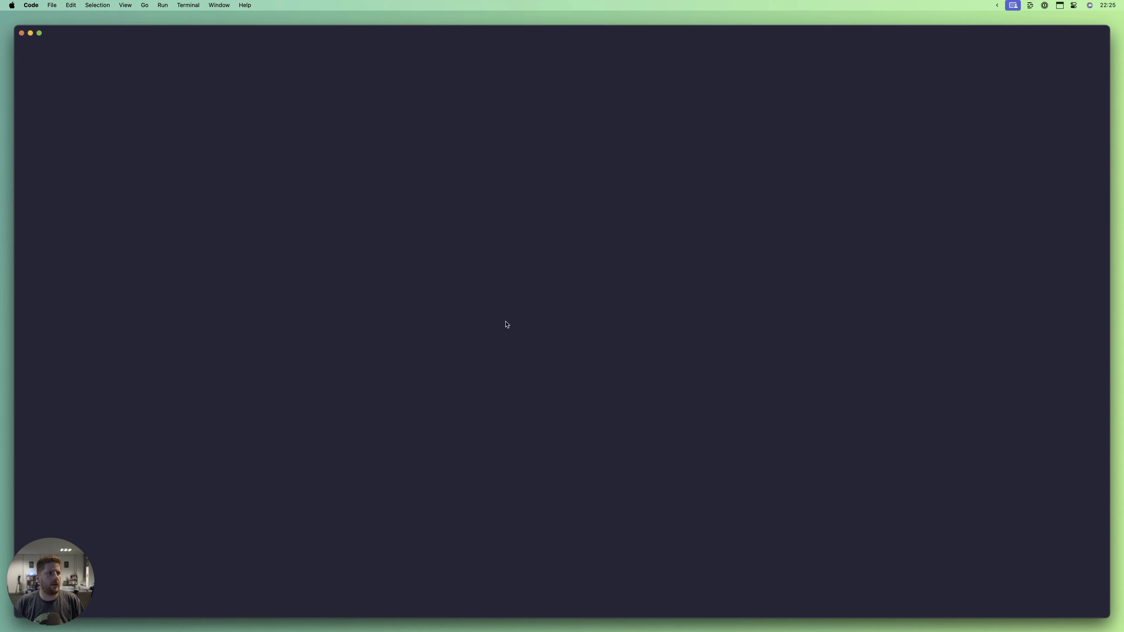
{"action": "right_click", "coordinate": [887, 164]}
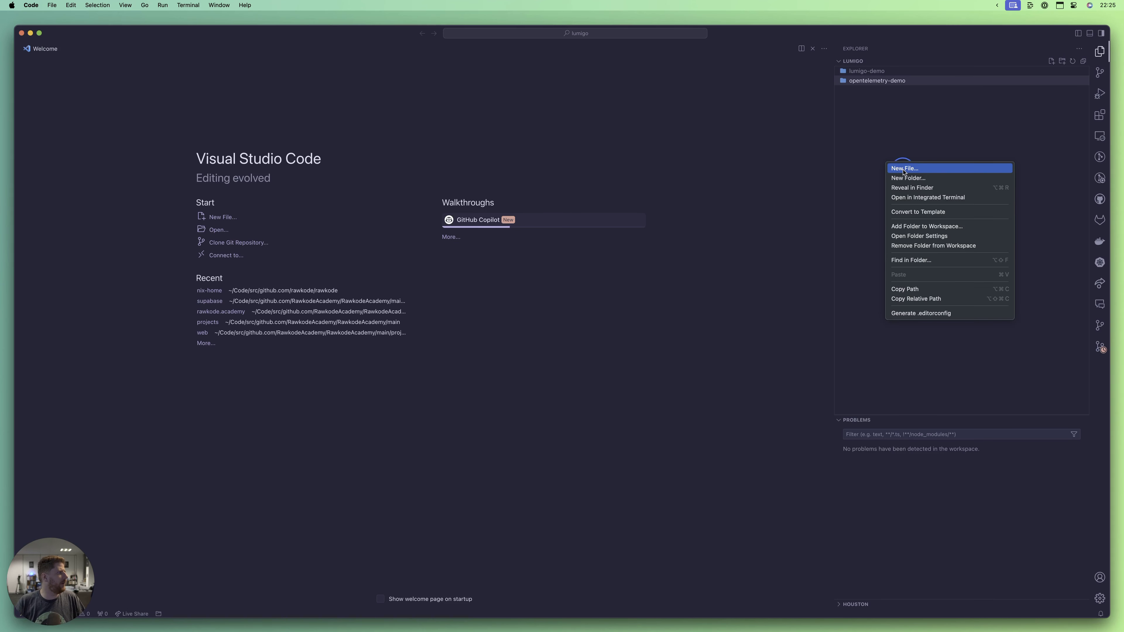
{"action": "left_click", "coordinate": [903, 171]}
{"action": "key", "text": "Escape"}
{"action": "key", "text": "super+n"}
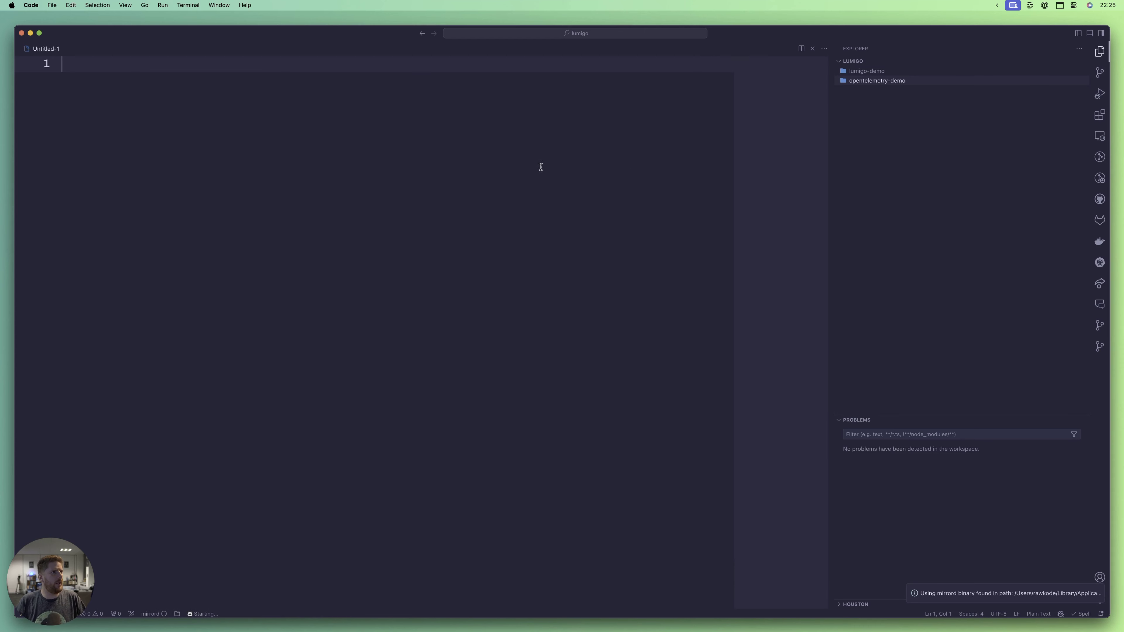
{"action": "key", "text": "super+v"}
- Remove the && and separate helm repo add from helm install with two blank lines between them
{"action": "left_click_drag", "start_coordinate": [577, 64], "coordinate": [552, 64]}
{"action": "key", "text": "BackSpace"}
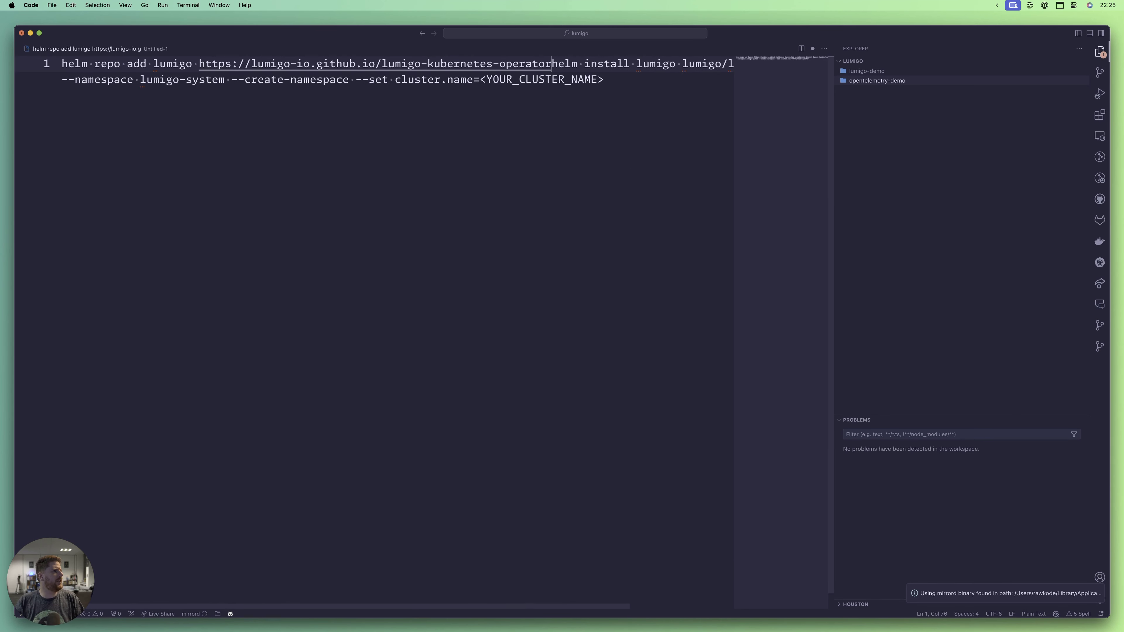
{"action": "key", "text": "Return"}
{"action": "key", "text": "Return"}
{"action": "key", "text": "Return"}
- Split the helm install command with backslash continuations before --namespace and --set, and add an empty line below it
{"action": "left_click", "coordinate": [343, 111]}
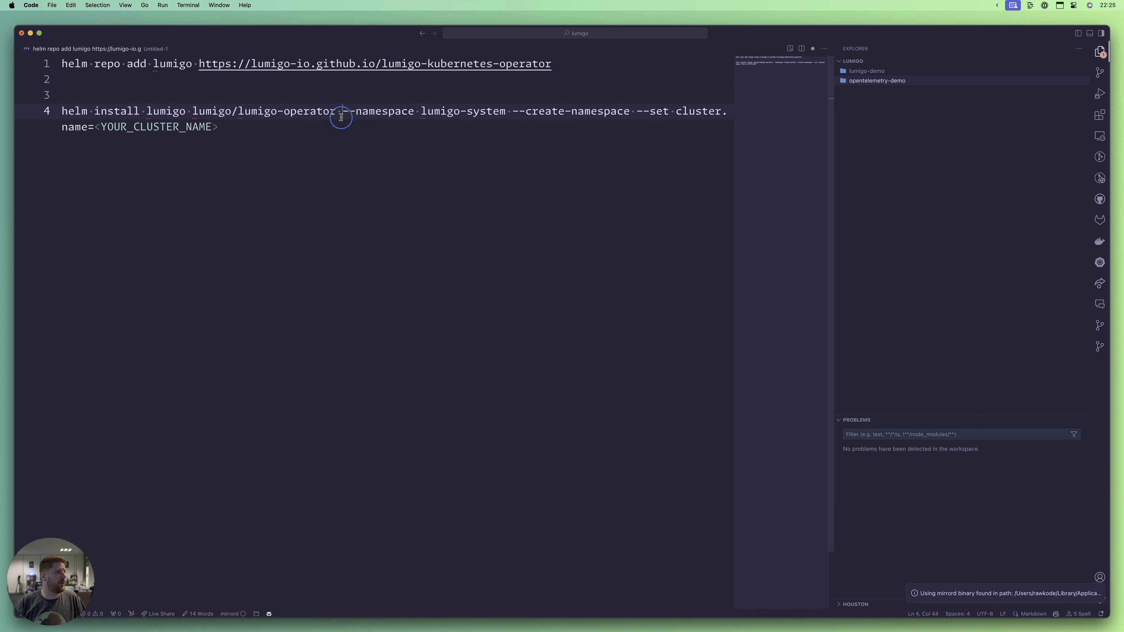
{"action": "type", "text": "\\"}
{"action": "key", "text": "Return"}
{"action": "key", "text": "Tab"}
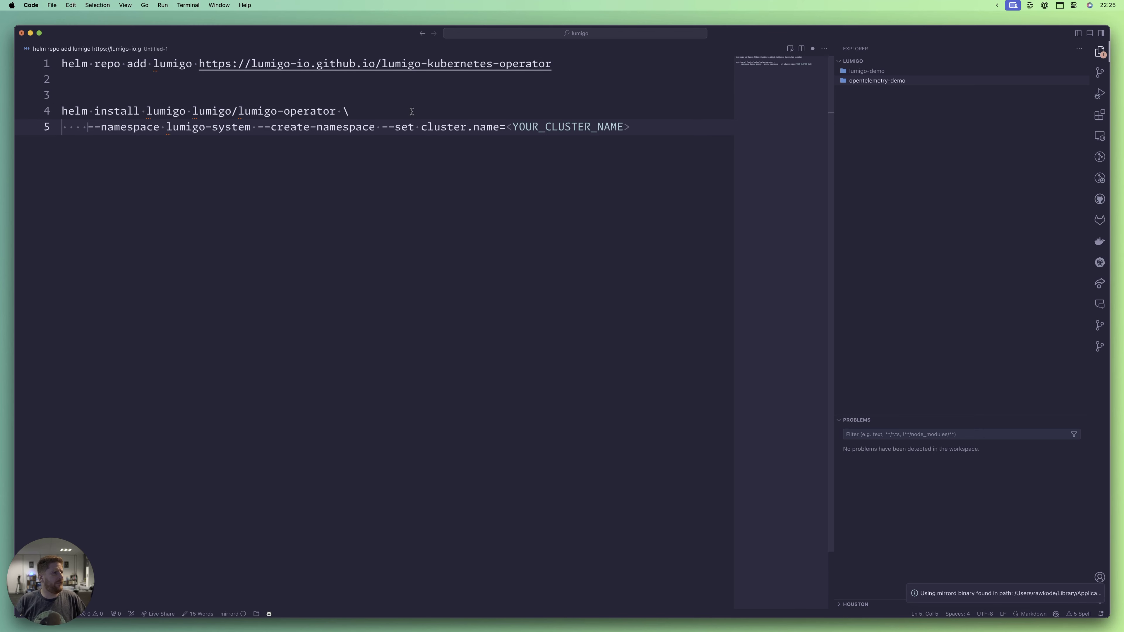
{"action": "left_click", "coordinate": [380, 128]}
{"action": "type", "text": "\\"}
{"action": "key", "text": "Return"}
{"action": "left_click", "coordinate": [390, 191]}
{"action": "key", "text": "Return"}
{"action": "key", "text": "BackSpace"}
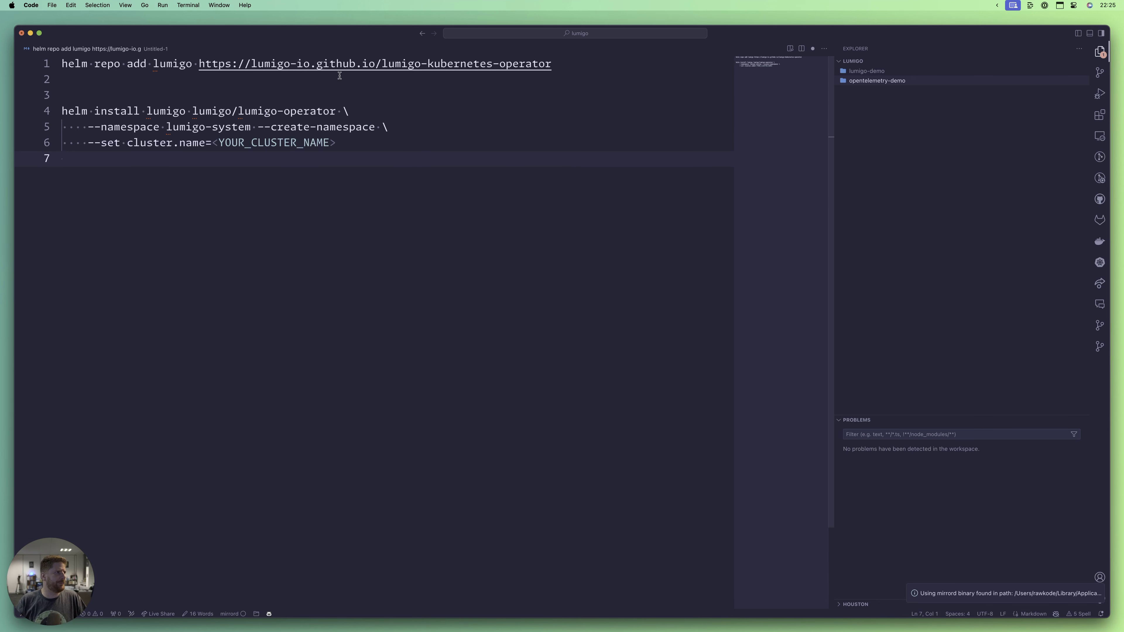
- Copy the helm repo add lumigo line and run it in the WezTerm terminal
{"action": "left_click", "coordinate": [517, 70]}
{"action": "key", "text": "super+Right"}
{"action": "key", "text": "super+shift+Left"}
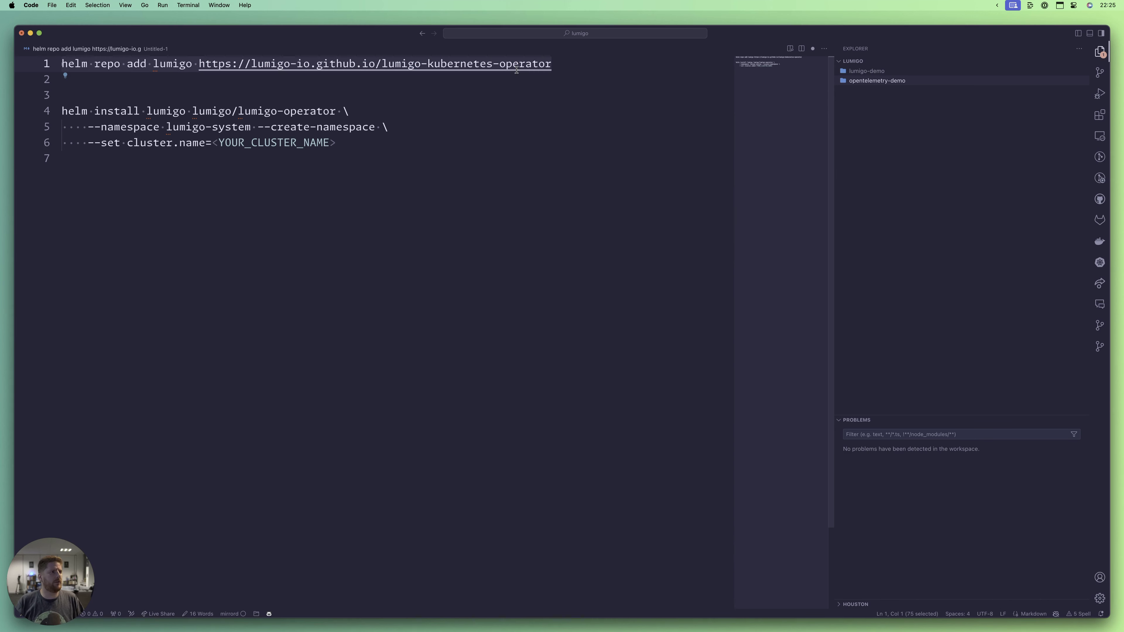
{"action": "key", "text": "super+c"}
{"action": "key", "text": "alt+Tab"}
{"action": "key", "text": "super+v"}
{"action": "key", "text": "Return"}
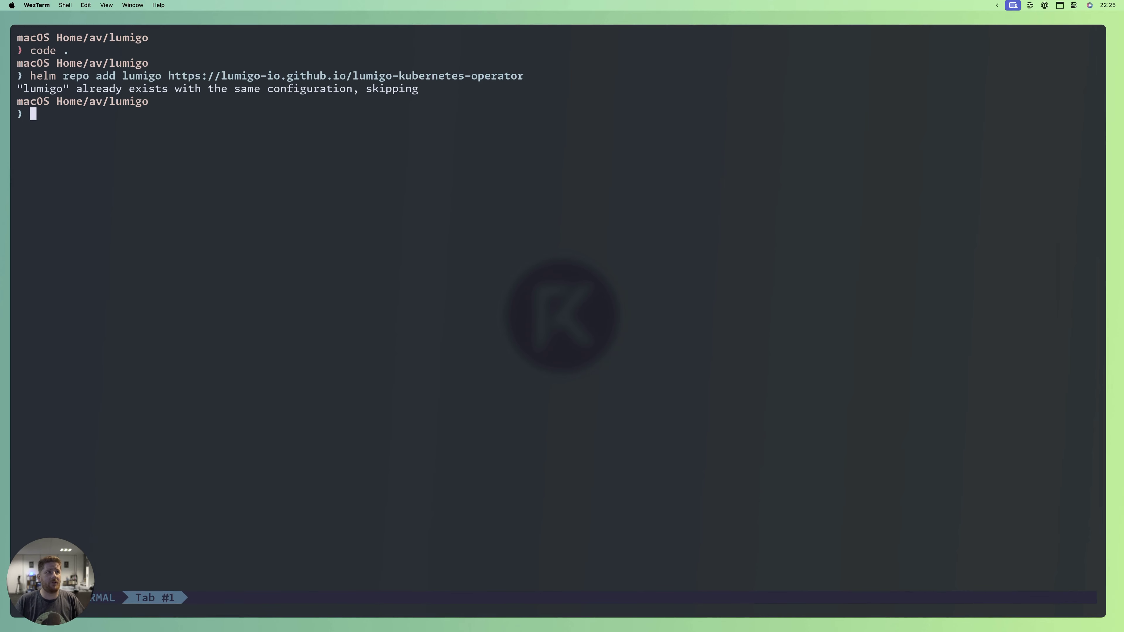
- Back in Visual Studio Code, replace the cluster name placeholder in the helm install command with docker-desktop
{"action": "key", "text": "alt+Tab"}
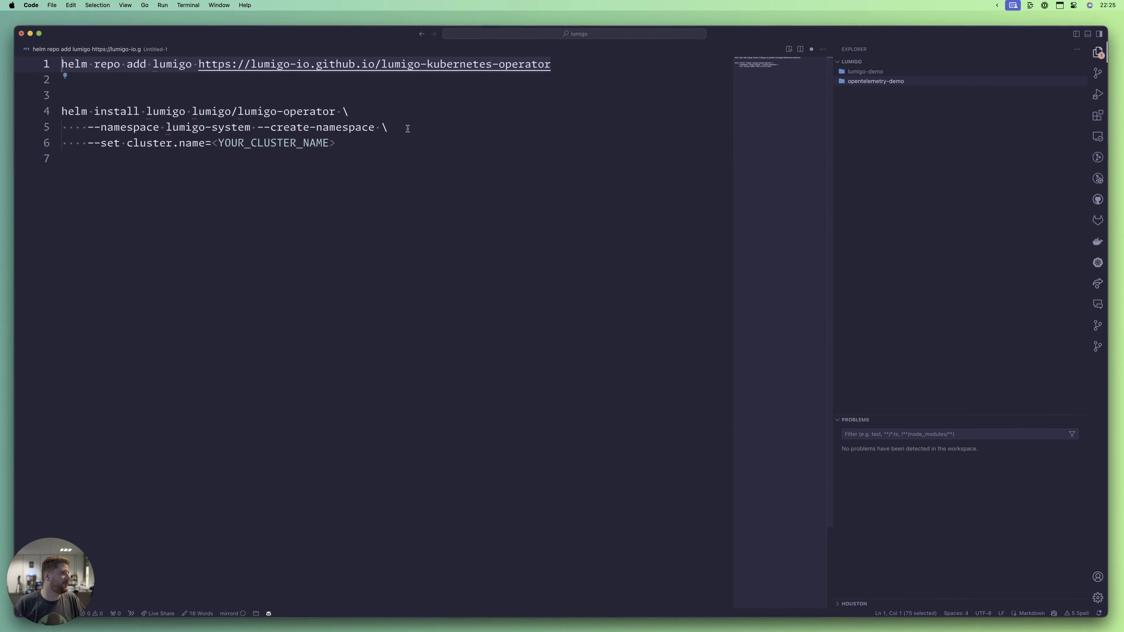
{"action": "left_click", "coordinate": [123, 111]}
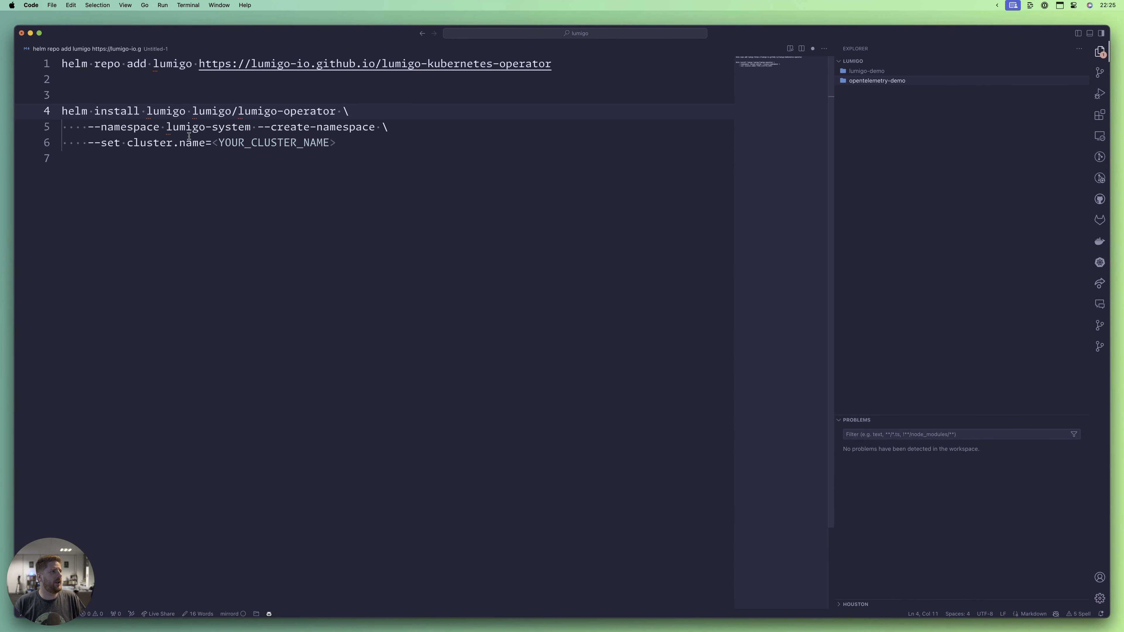
{"action": "left_click_drag", "start_coordinate": [159, 128], "coordinate": [254, 126]}
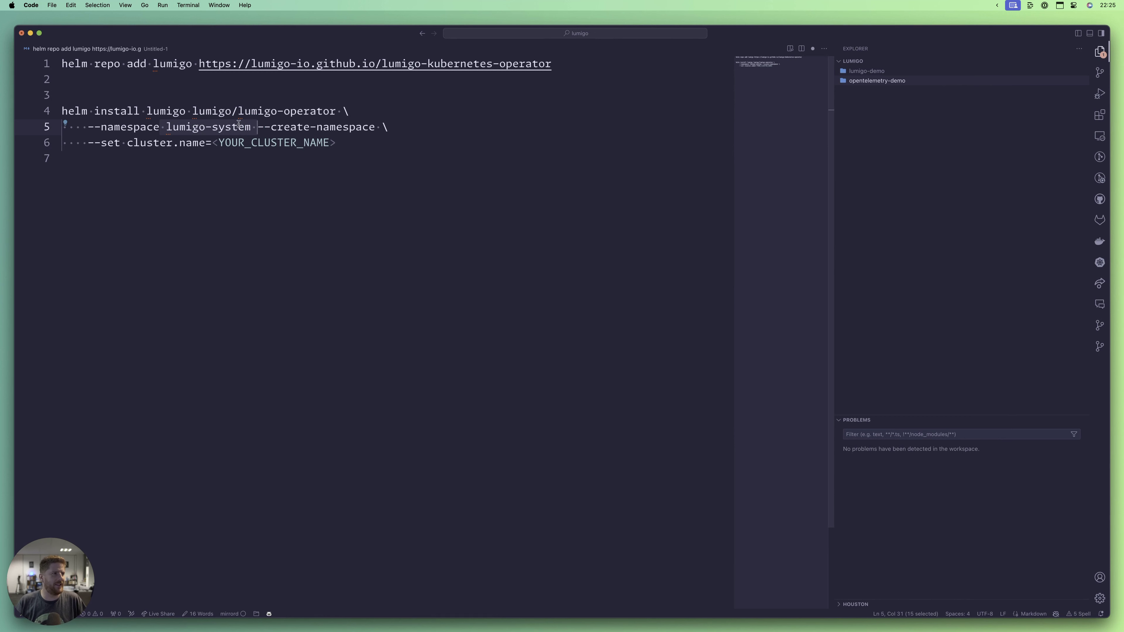
{"action": "left_click_drag", "start_coordinate": [259, 127], "coordinate": [310, 129]}
{"action": "key", "text": "BackSpace"}
{"action": "key", "text": "super+v"}
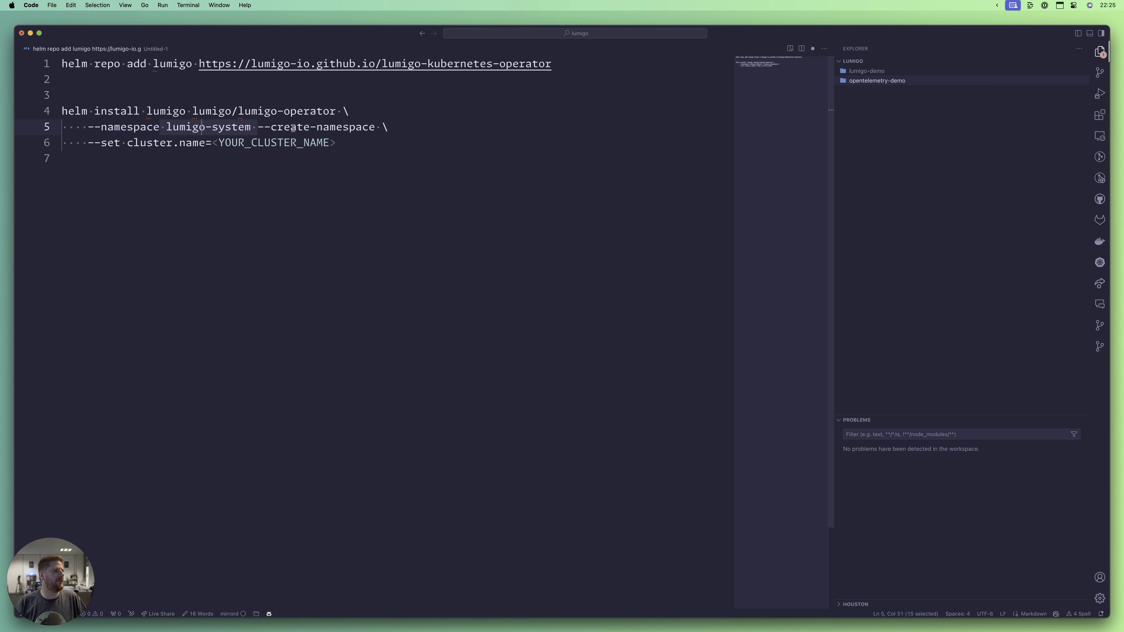
{"action": "left_click", "coordinate": [213, 143]}
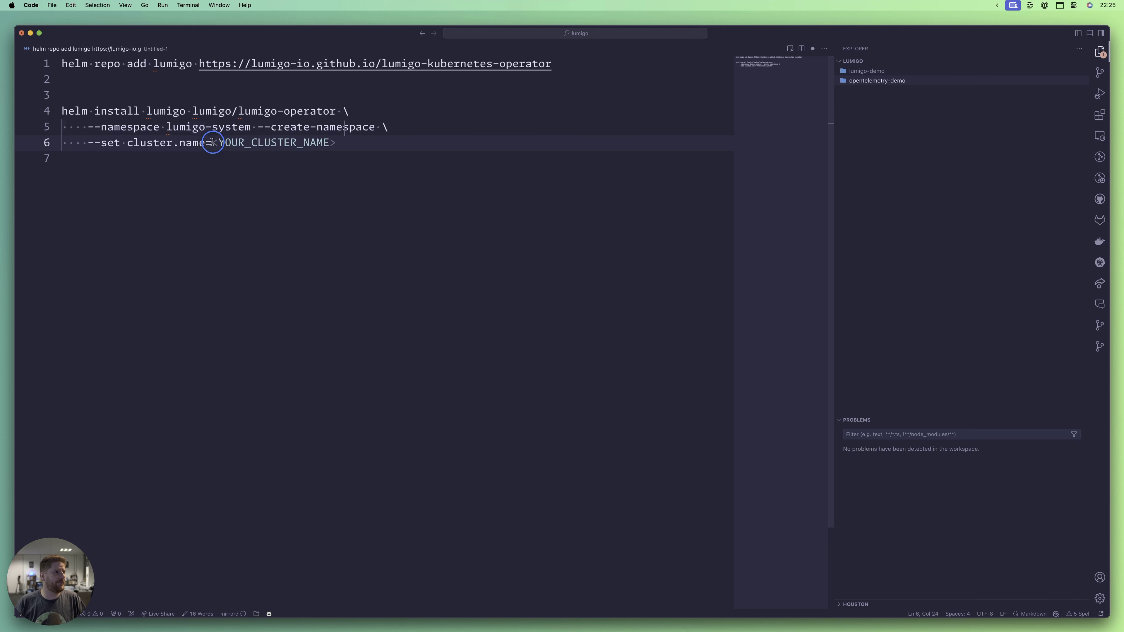
{"action": "key", "text": "shift+End"}
{"action": "type", "text": "docker-d"}
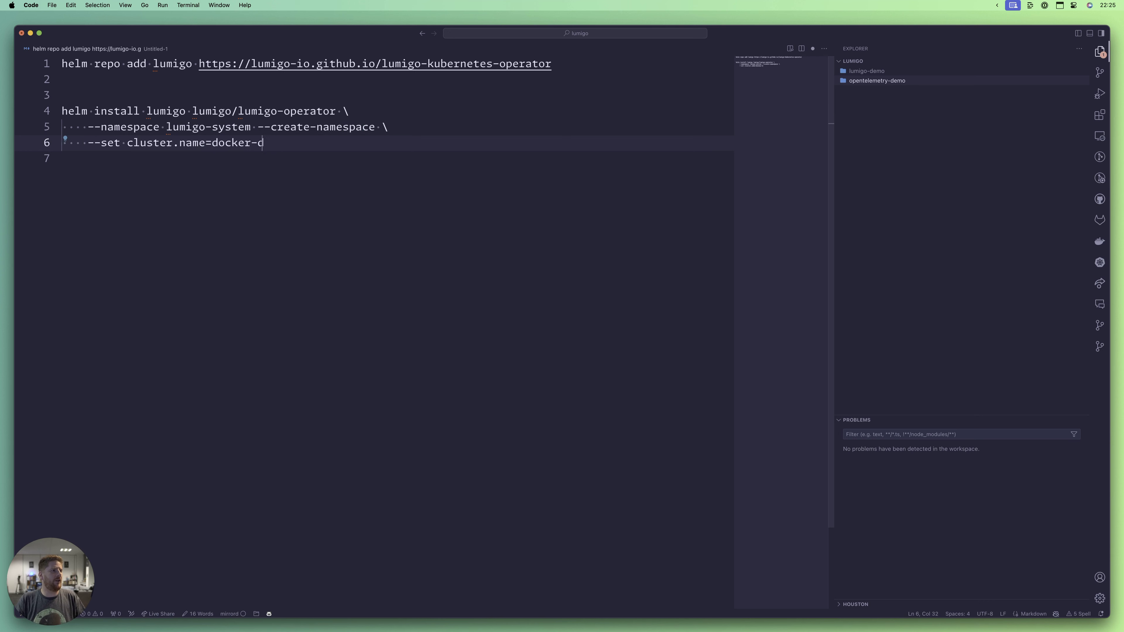
{"action": "type", "text": "esktop"}
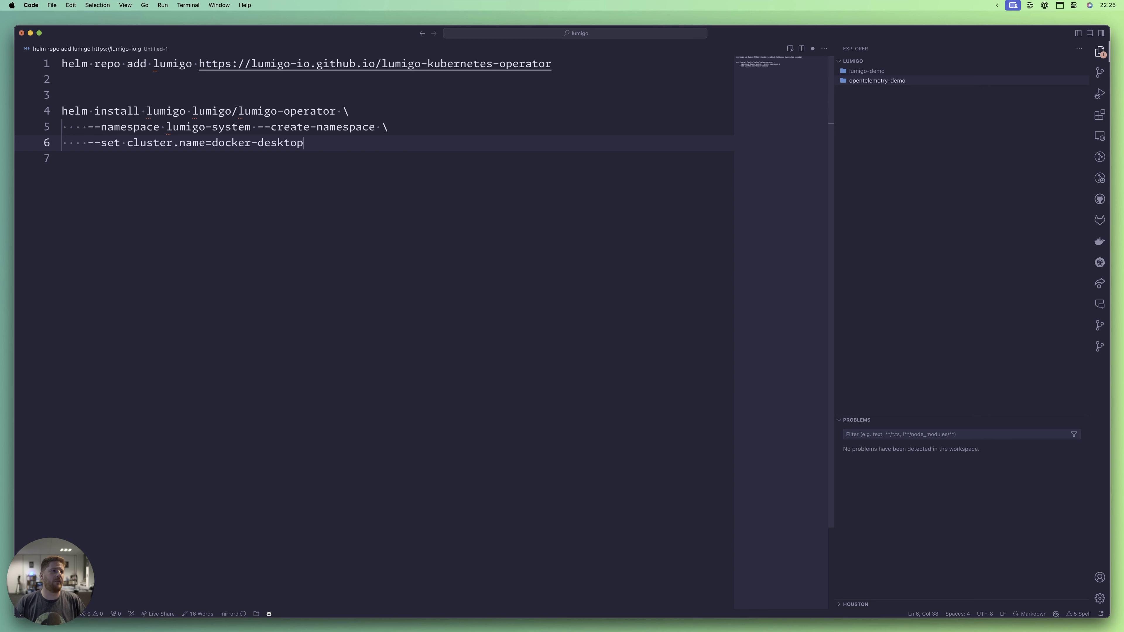
- Copy the three-line helm install command and run it in the WezTerm terminal
{"action": "key", "text": "shift+Up"}
{"action": "key", "text": "shift+Up"}
{"action": "key", "text": "shift+Home"}
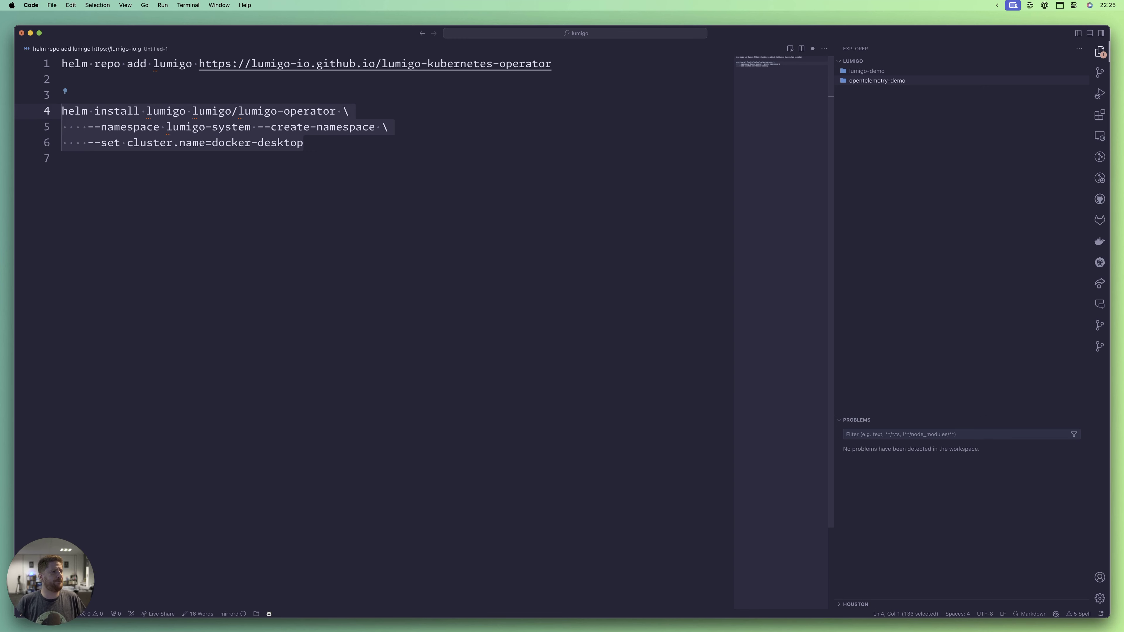
{"action": "key", "text": "super+c"}
{"action": "key", "text": "super+Tab"}
{"action": "key", "text": "super+v"}
{"action": "key", "text": "Return"}
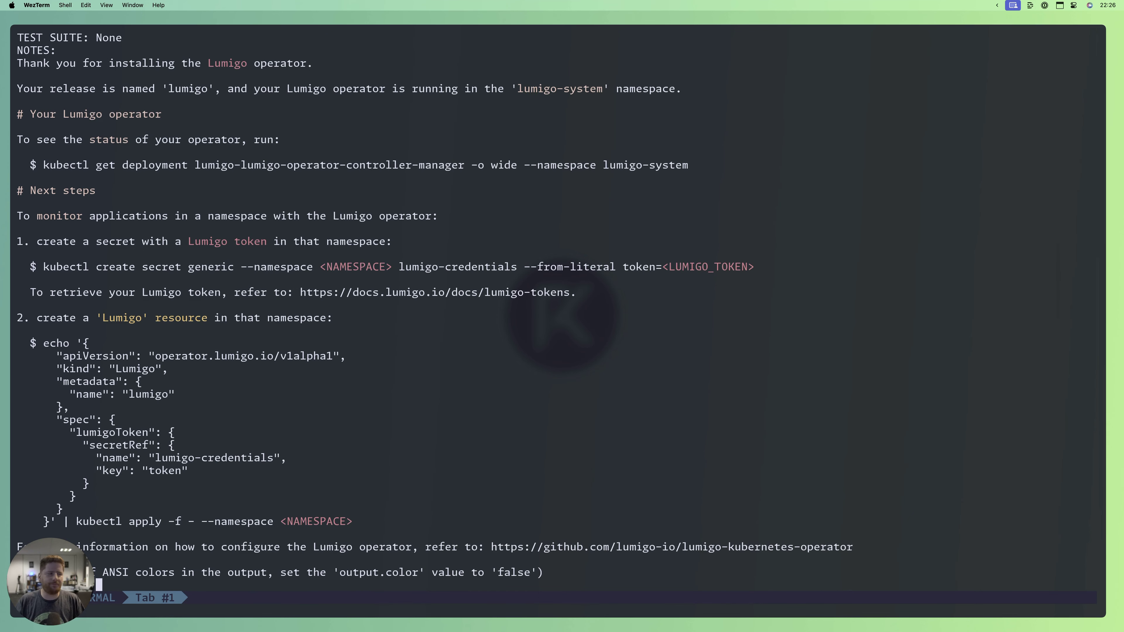
- Copy the kubectl create secret command with the Lumigo token from the browser instructions and paste it at the end of the Visual Studio Code file
{"action": "key", "text": "super+Tab"}
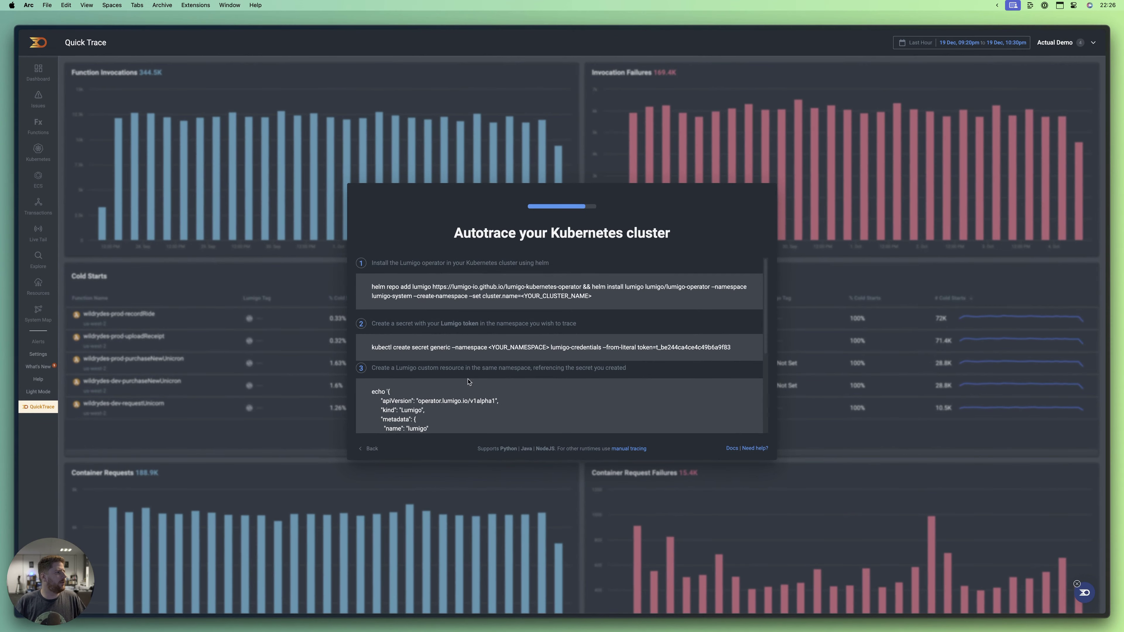
{"action": "left_click", "coordinate": [368, 351]}
{"action": "left_click_drag", "start_coordinate": [367, 352], "coordinate": [733, 350]}
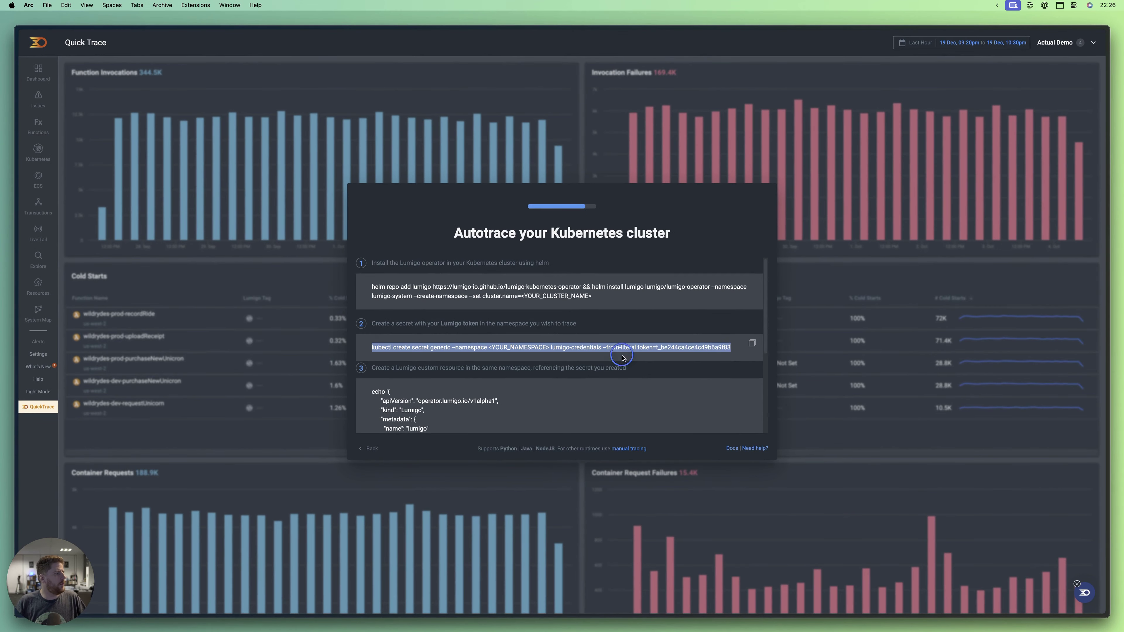
{"action": "left_click", "coordinate": [752, 343]}
{"action": "key", "text": "super+Tab"}
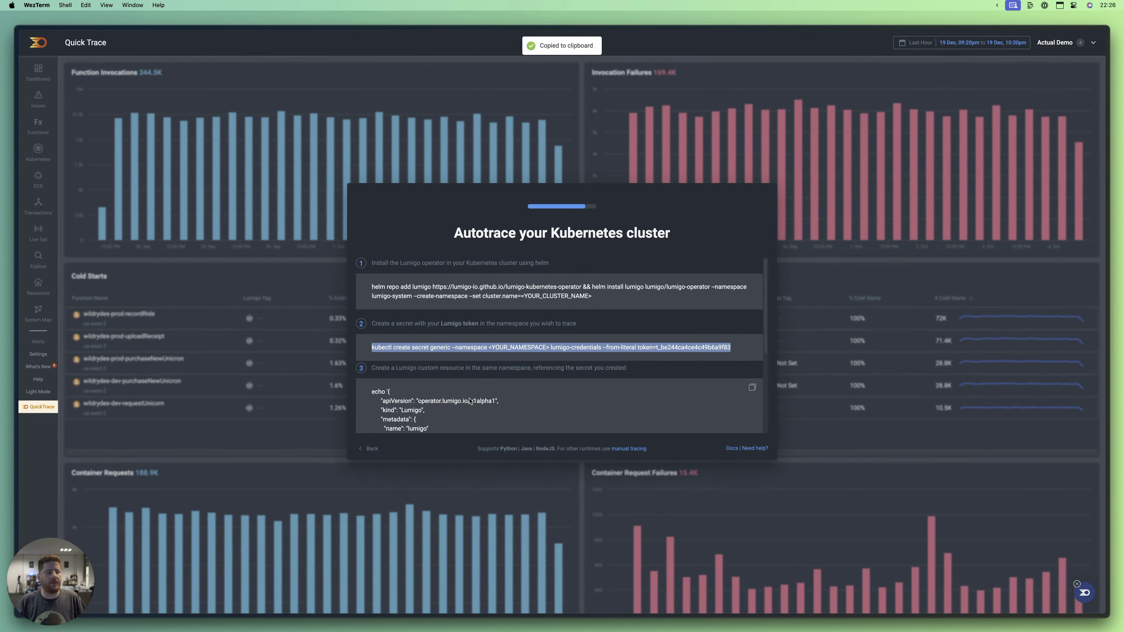
{"action": "key", "text": "super+Tab"}
{"action": "key", "text": "super+Down"}
{"action": "key", "text": "Return"}
{"action": "key", "text": "super+v"}
{"action": "left_click", "coordinate": [251, 177]}
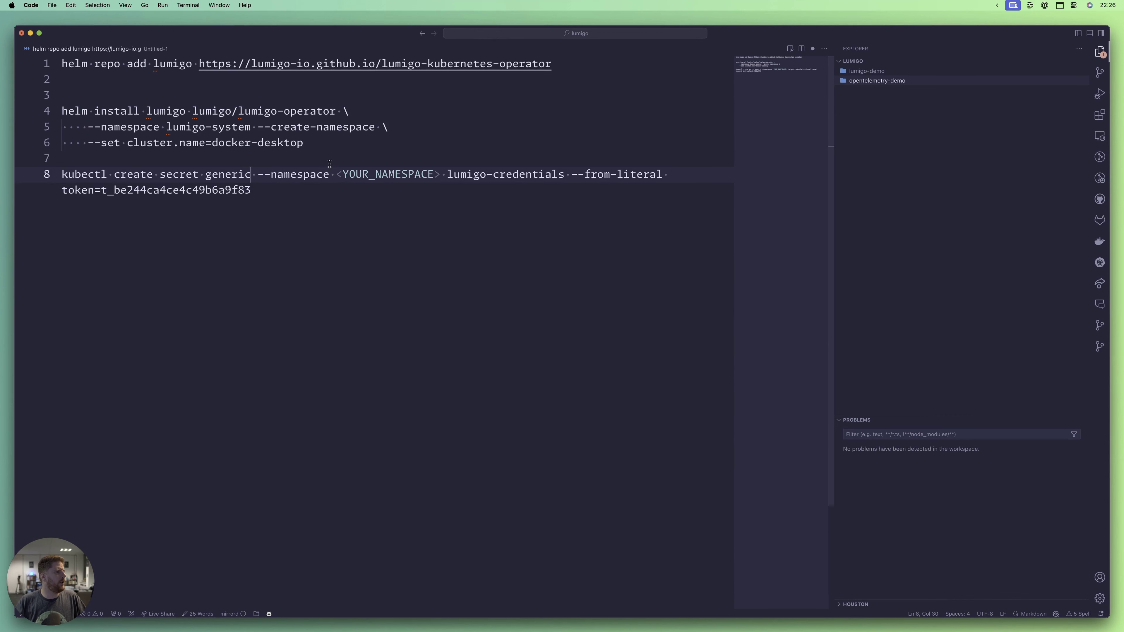
- Replace the <YOUR_NAMESPACE> placeholder in the kubectl create secret command with app
{"action": "left_click", "coordinate": [336, 178]}
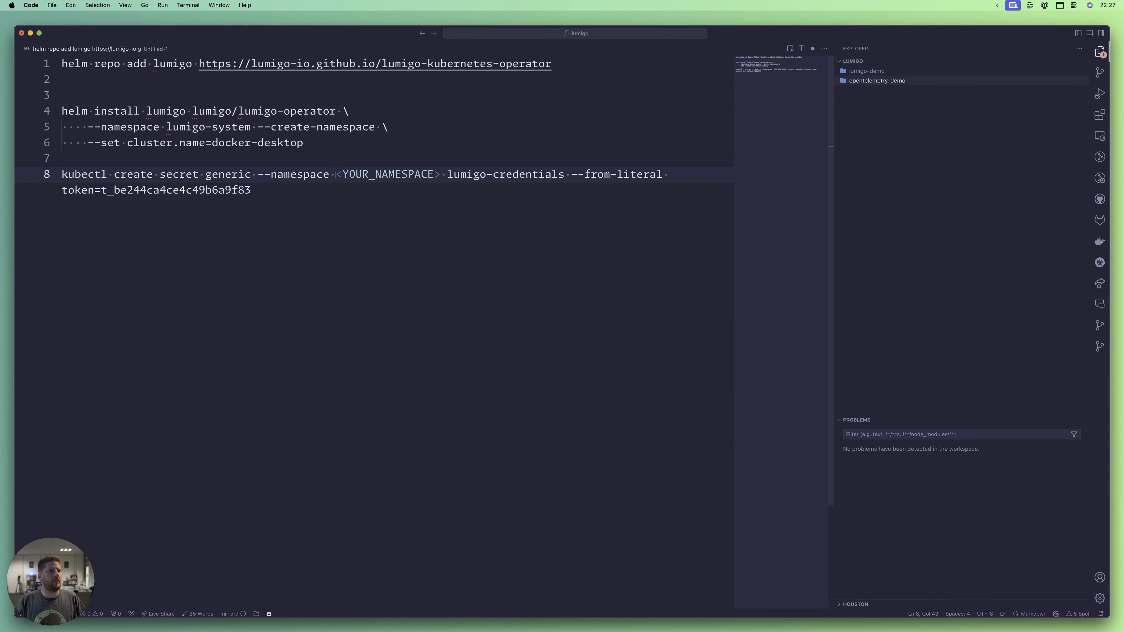
{"action": "left_click", "coordinate": [434, 175], "text": "shift"}
{"action": "key", "text": "BackSpace"}
{"action": "key", "text": "Delete"}
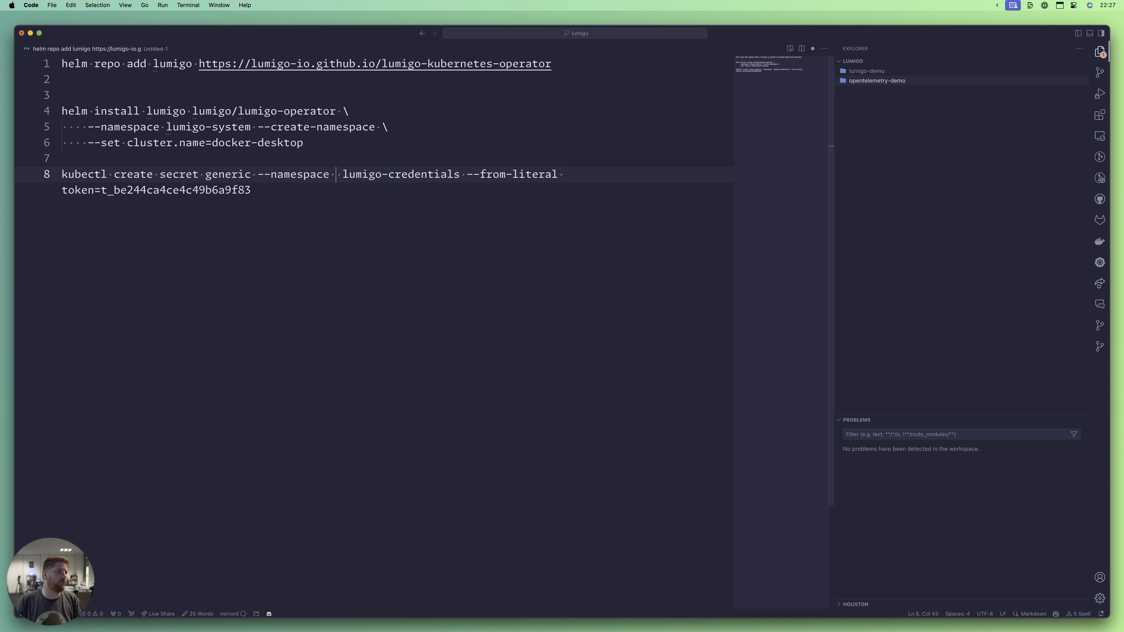
{"action": "type", "text": "app"}
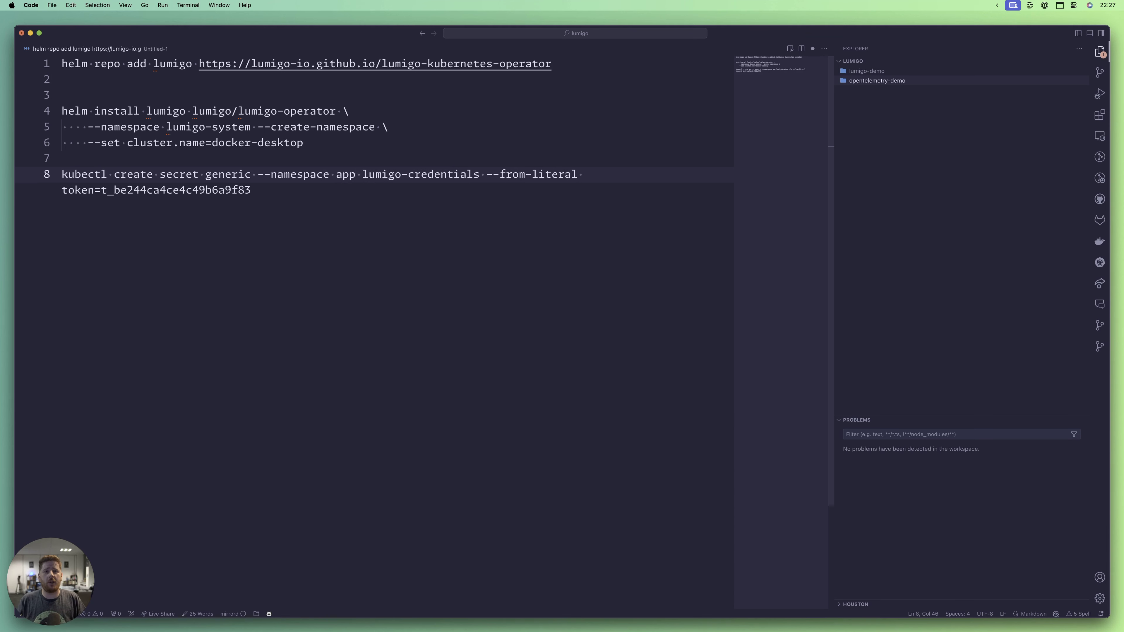
- Copy the complete kubectl create secret command from the Visual Studio Code file
{"action": "left_click", "coordinate": [382, 174]}
{"action": "left_click_drag", "start_coordinate": [382, 173], "coordinate": [547, 206]}
{"action": "left_click", "coordinate": [296, 195]}
{"action": "key", "text": "super+shift+Left"}
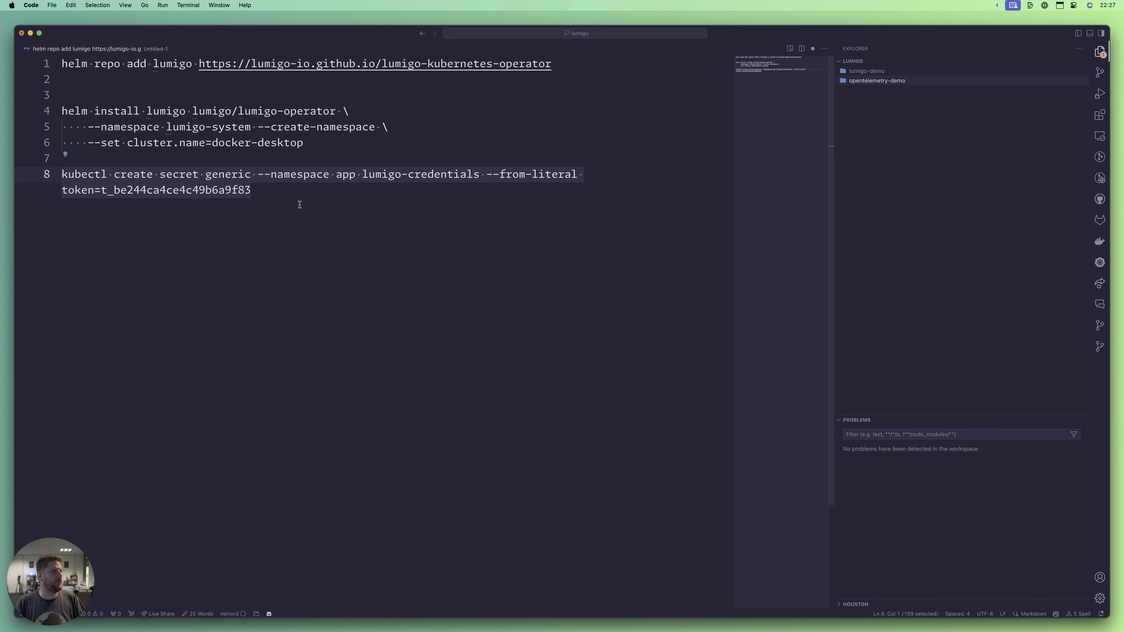
{"action": "left_click", "coordinate": [346, 232]}
- In the WezTerm terminal, create the app namespace and run the copied lumigo-credentials secret command containing the Lumigo token
{"action": "key", "text": "alt+Tab"}
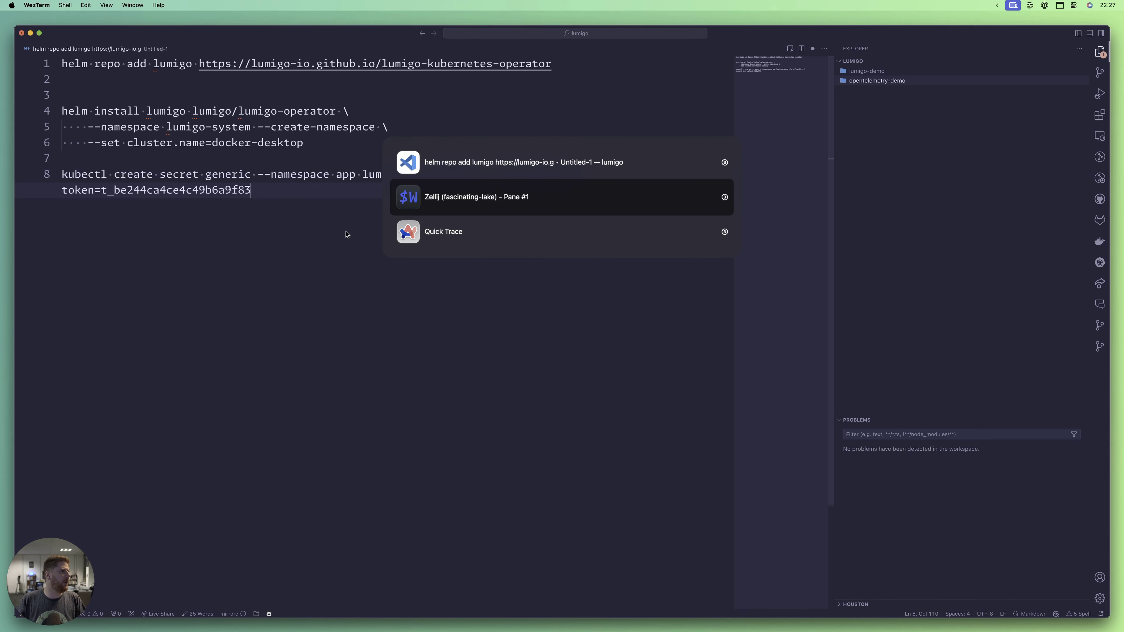
{"action": "type", "text": "kubectl create ns app"}
{"action": "key", "text": "Return"}
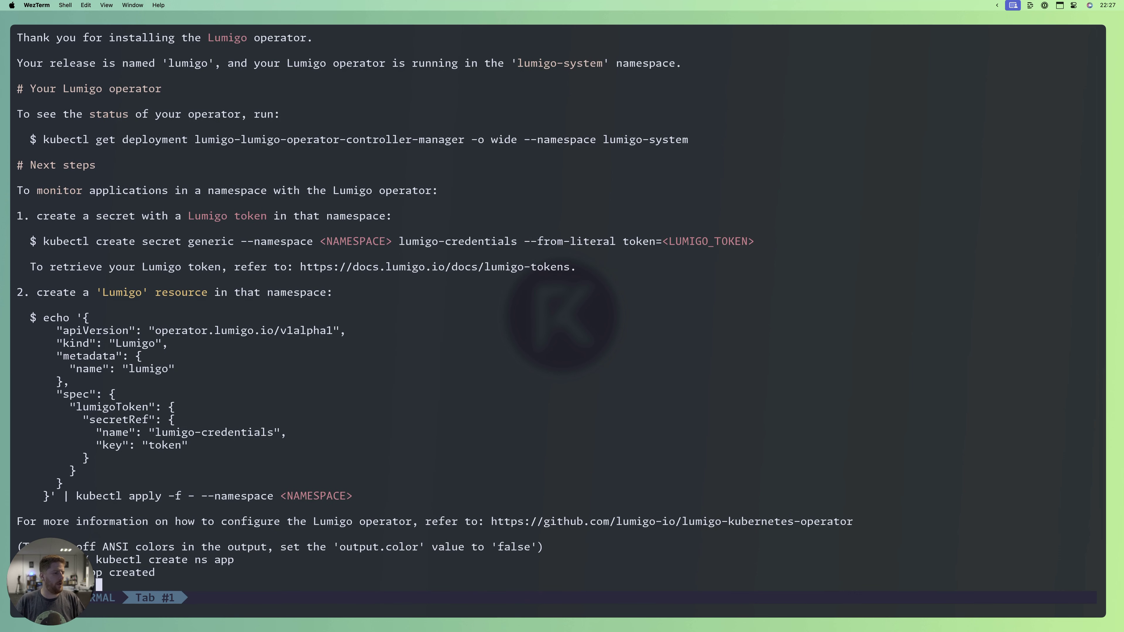
{"action": "key", "text": "super+v"}
{"action": "key", "text": "Return"}
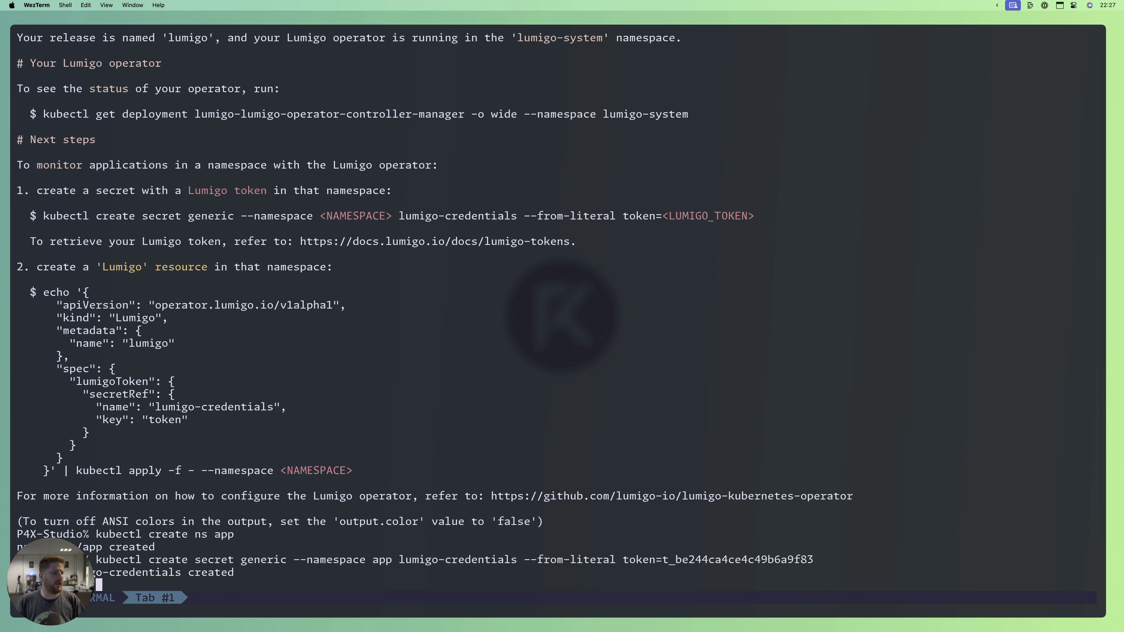
- Clear the terminal and list the secrets with kubectl, first in the default namespace and again in the app namespace
{"action": "key", "text": "ctrl+l"}
{"action": "type", "text": "kubectl"}
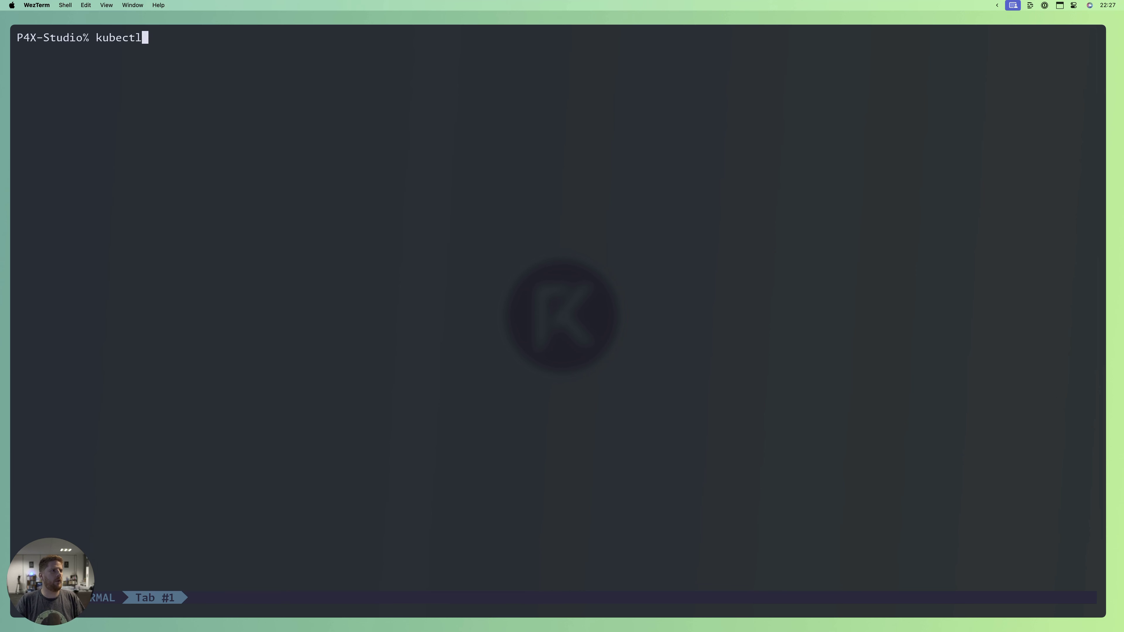
{"action": "type", "text": " get secrets"}
{"action": "key", "text": "Return"}
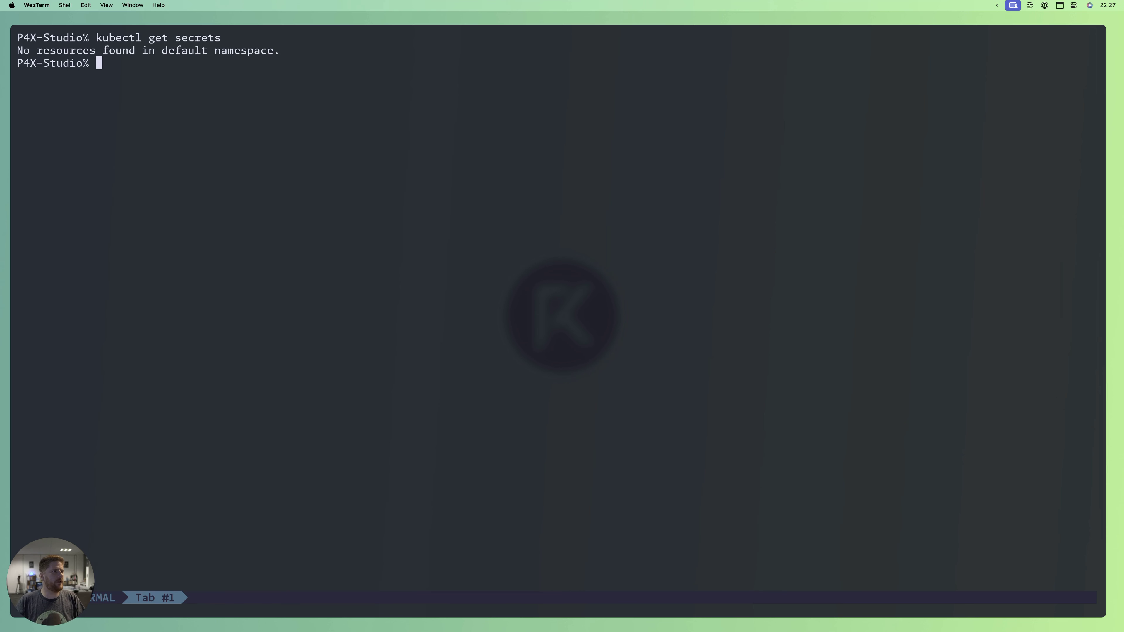
{"action": "key", "text": "Up"}
{"action": "type", "text": "-n app"}
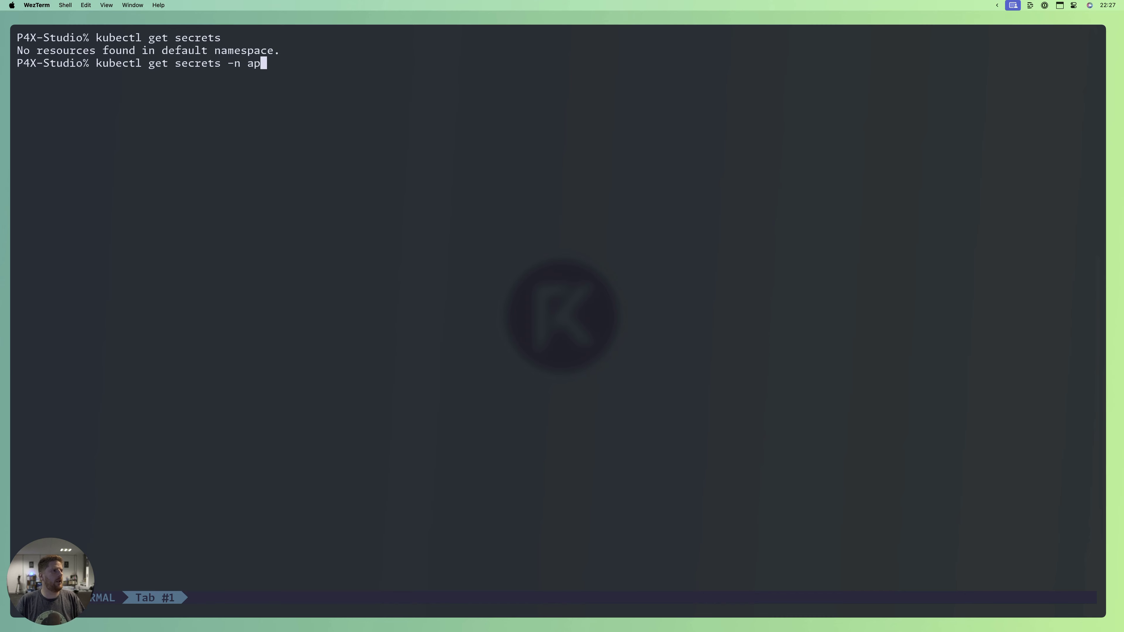
{"action": "key", "text": "Return"}
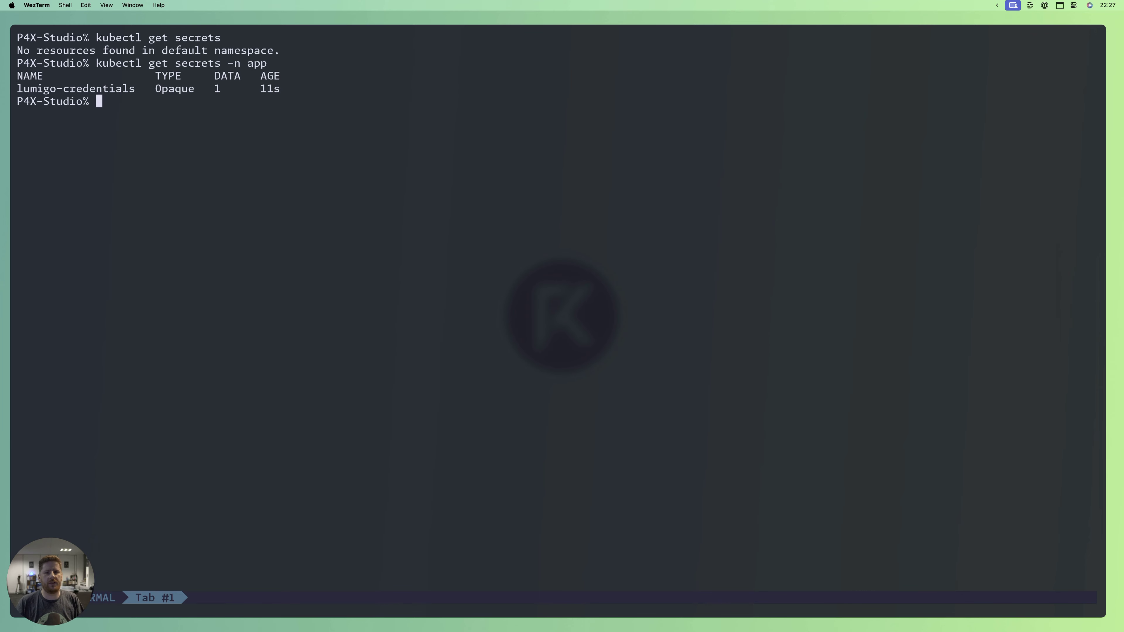
- Copy the Lumigo custom resource command from the Arc browser instructions and run it in WezTerm for the app namespace
{"action": "key", "text": "alt+Tab"}
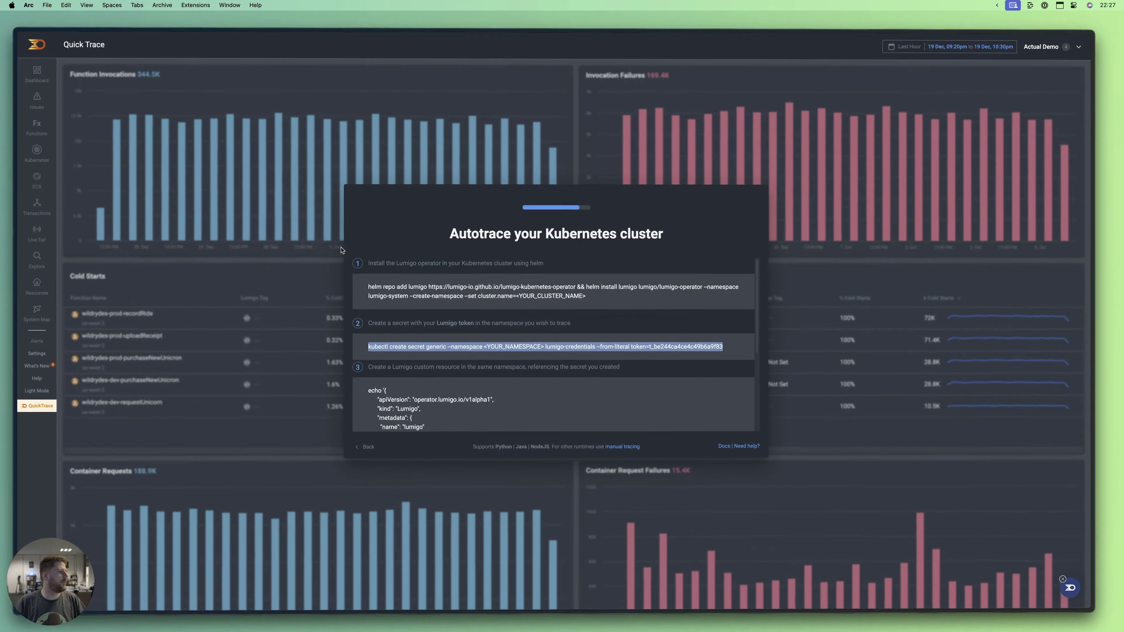
{"action": "scroll", "coordinate": [626, 378], "scroll_direction": "down", "scroll_amount": 1}
{"action": "left_click", "coordinate": [752, 330]}
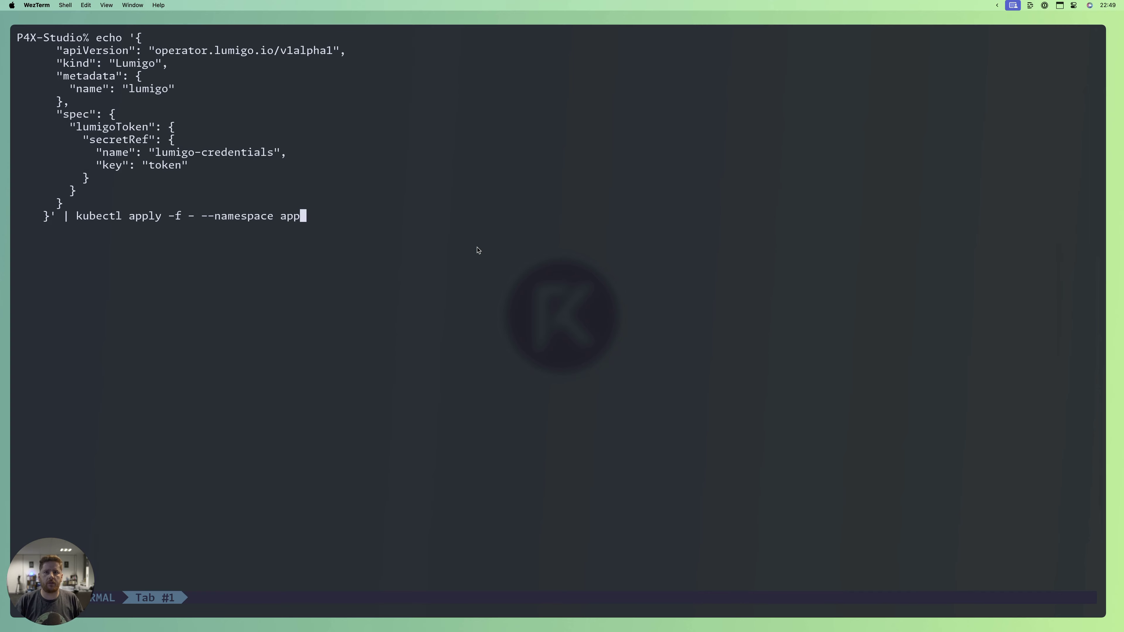
{"action": "key", "text": "Return"}
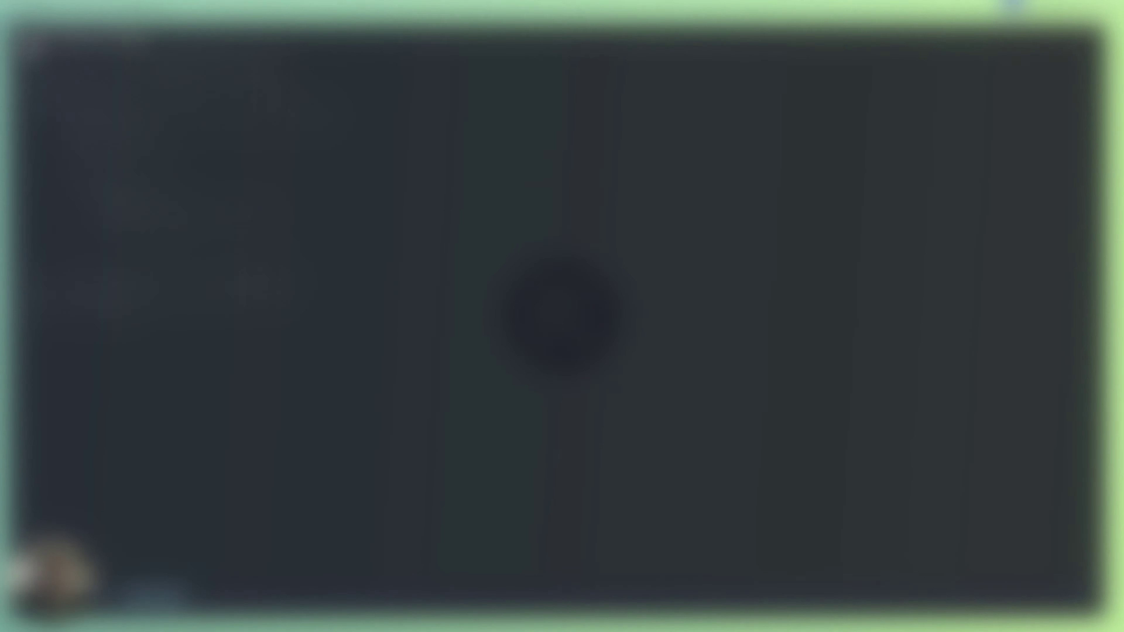
- Deploy the demo application with kubectl apply -f opentelemetry-demo/kubernetes/
{"action": "type", "text": "kubectl apply"}
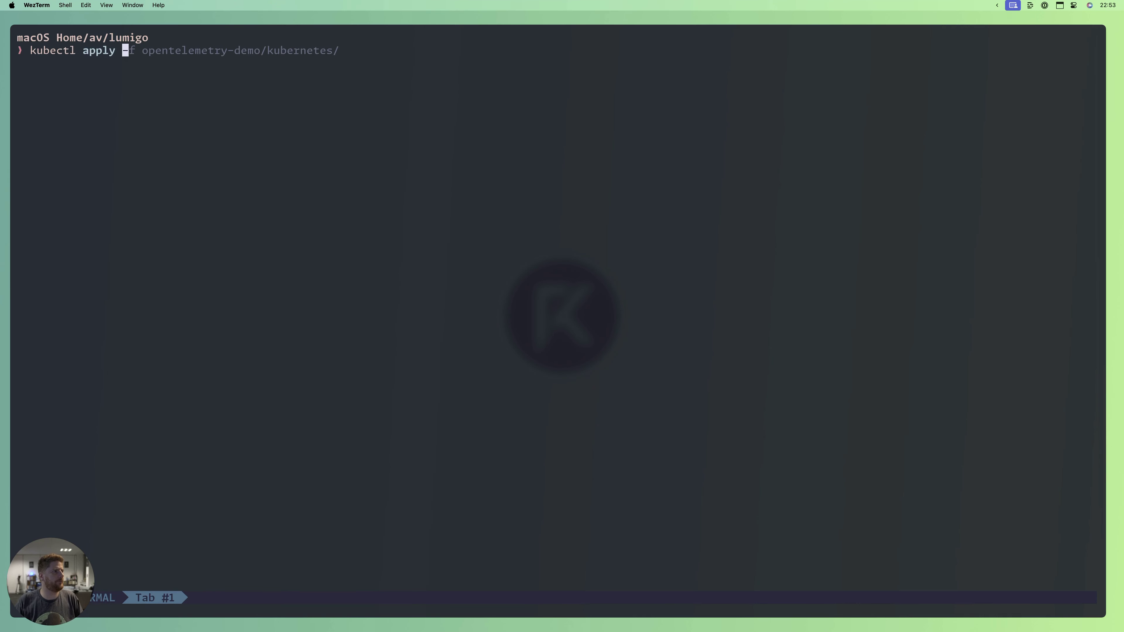
{"action": "key", "text": "Right"}
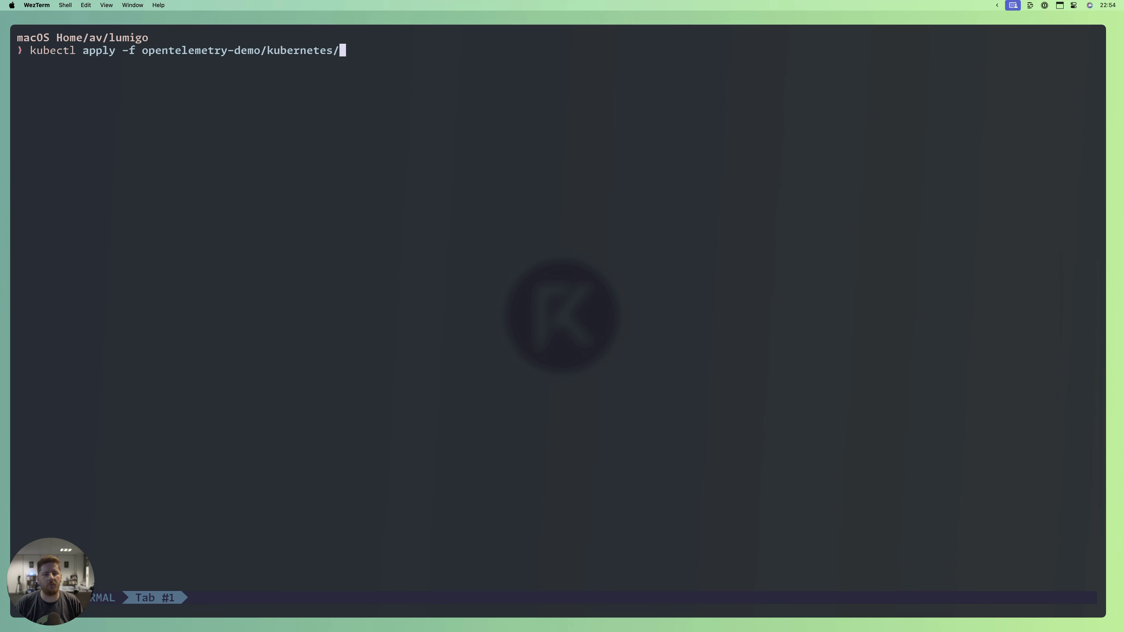
{"action": "key", "text": "Return"}
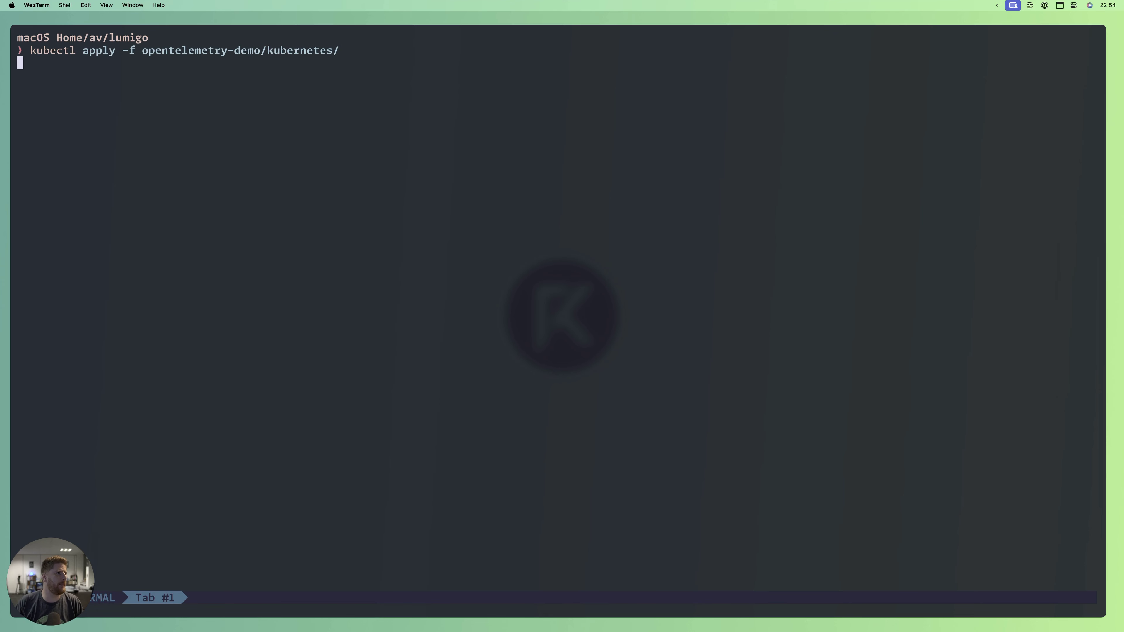
- Clear the terminal and list the pods running in the app namespace
{"action": "key", "text": "ctrl+l"}
{"action": "type", "text": "kubectl -n app get pods"}
{"action": "key", "text": "Return"}
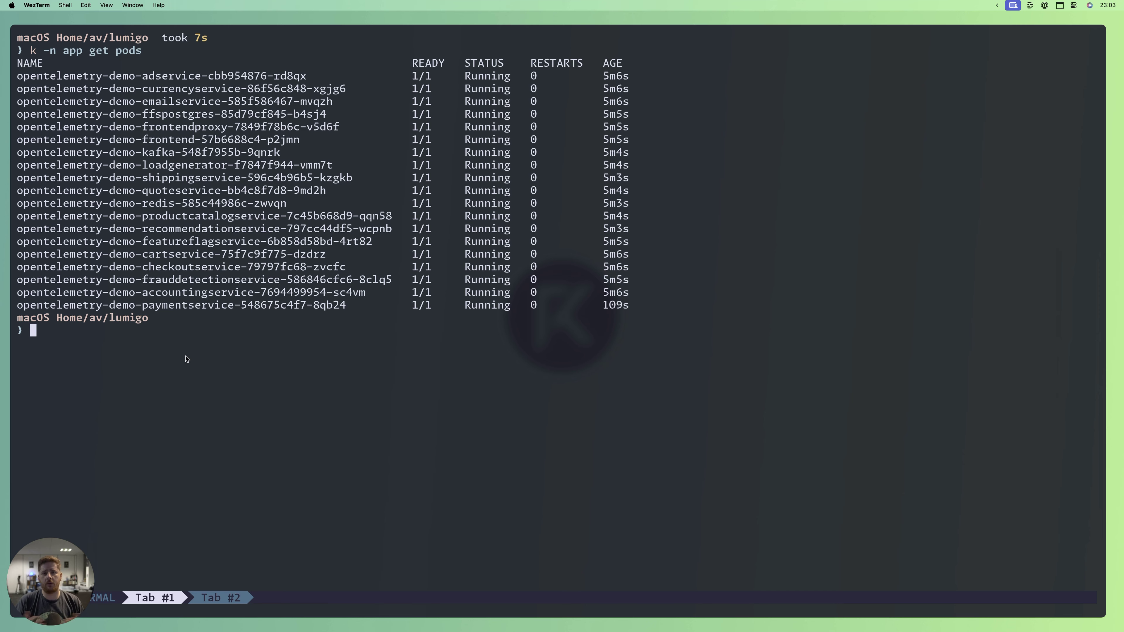
- Switch to the Arc browser and start the installation validation in Lumigo's Autotrace your Kubernetes cluster wizard
{"action": "key", "text": "alt+Tab"}
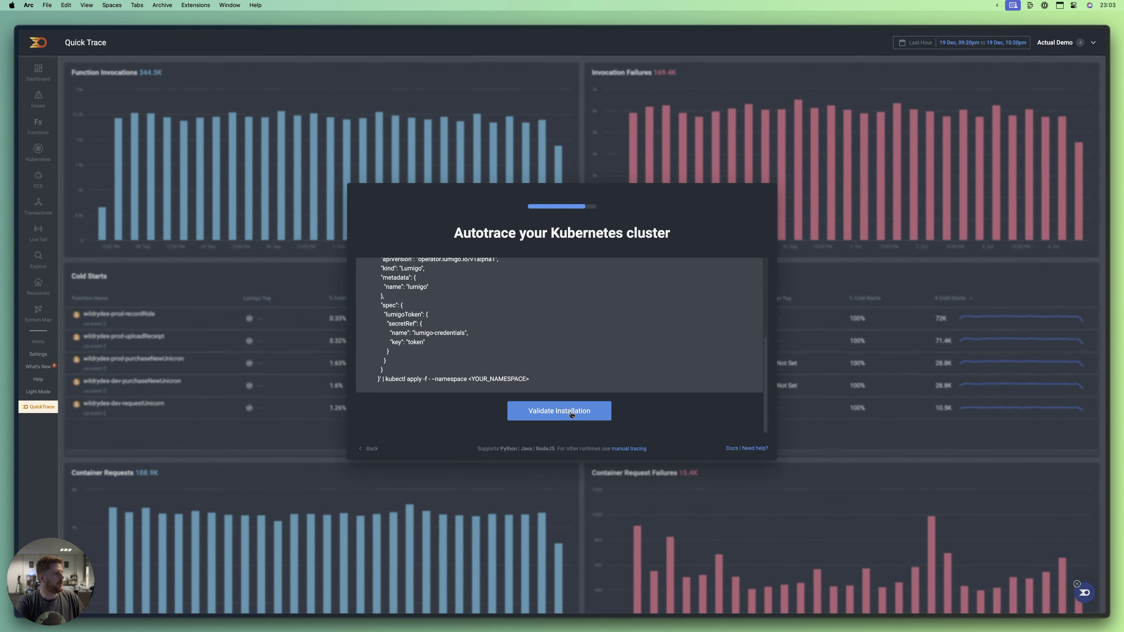
{"action": "left_click", "coordinate": [571, 415]}
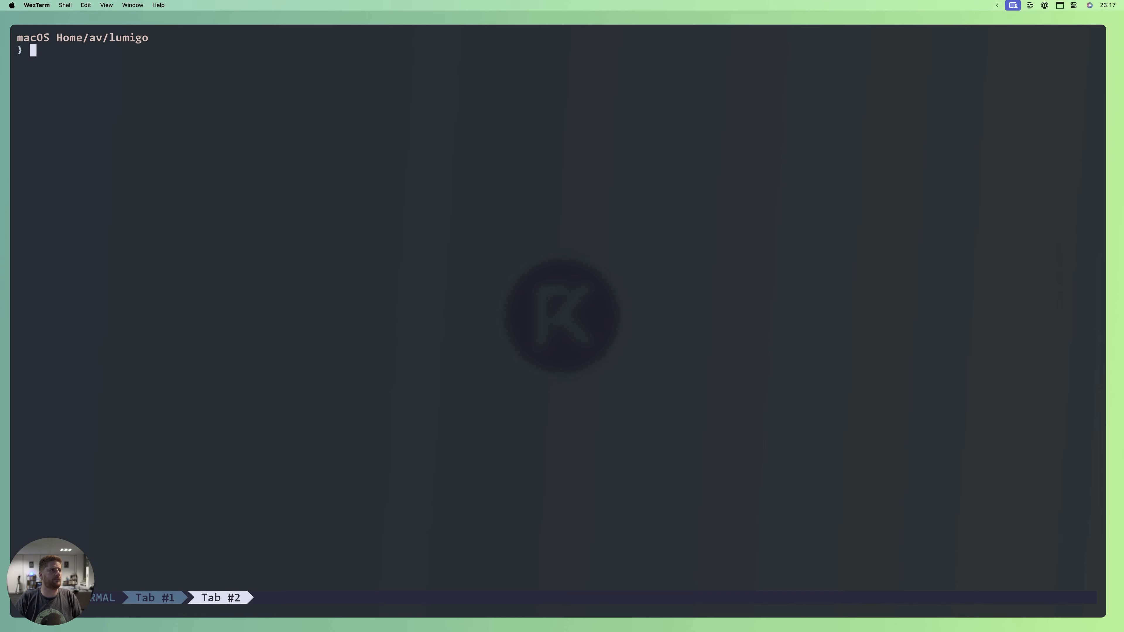
- In a second WezTerm tab, recall and run the app namespace port-forward for svc/opentelemetry-demo-frontendproxy on port 8080
{"action": "key", "text": "ctrl+r"}
{"action": "type", "text": "port"}
{"action": "key", "text": "Return"}
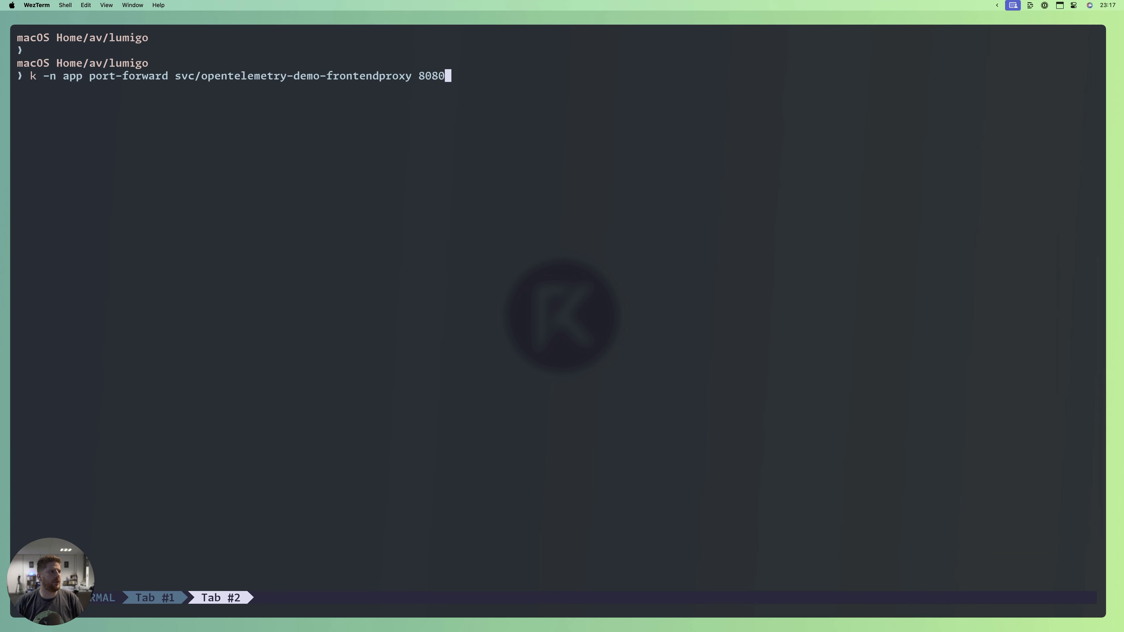
{"action": "key", "text": "Return"}
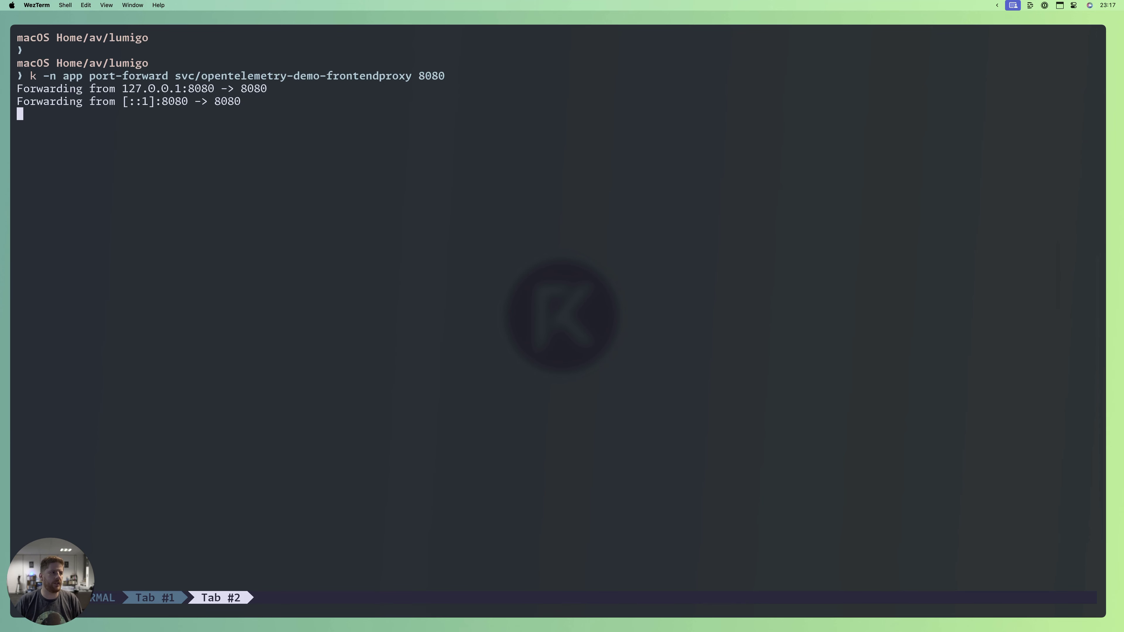
{"action": "key", "text": "alt+Tab"}
{"action": "key", "text": "Tab"}
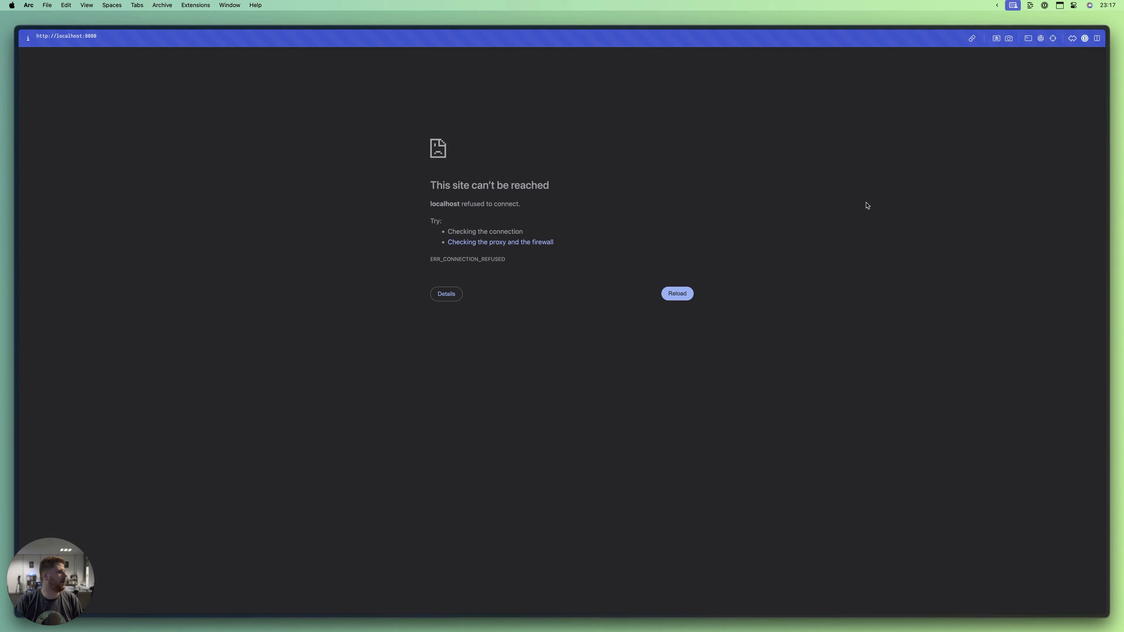
{"action": "key", "text": "super+r"}
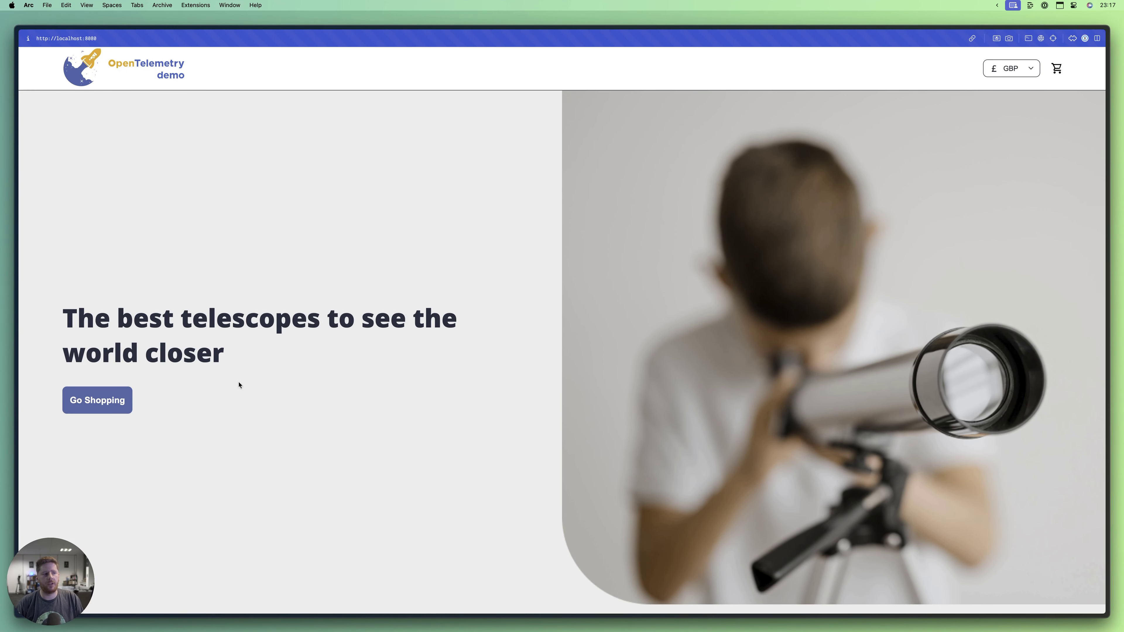
- Go to the shop's hot products and add 5 Roof Binoculars to the cart
{"action": "left_click", "coordinate": [110, 402]}
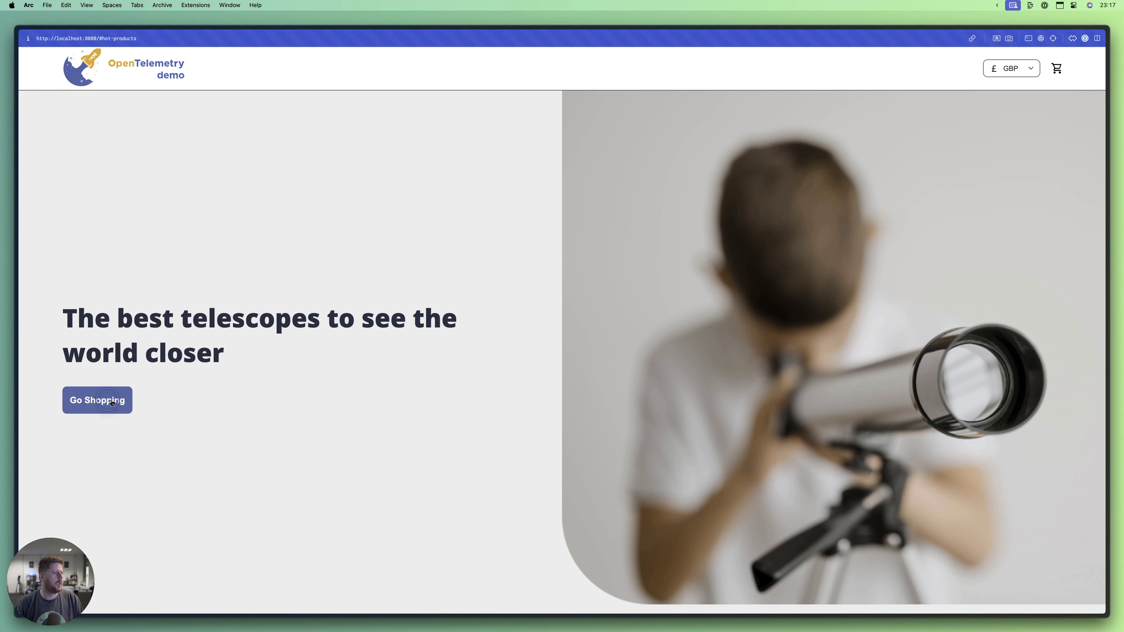
{"action": "left_click", "coordinate": [524, 362]}
{"action": "left_click", "coordinate": [513, 262]}
{"action": "left_click", "coordinate": [539, 299]}
{"action": "left_click", "coordinate": [539, 300]}
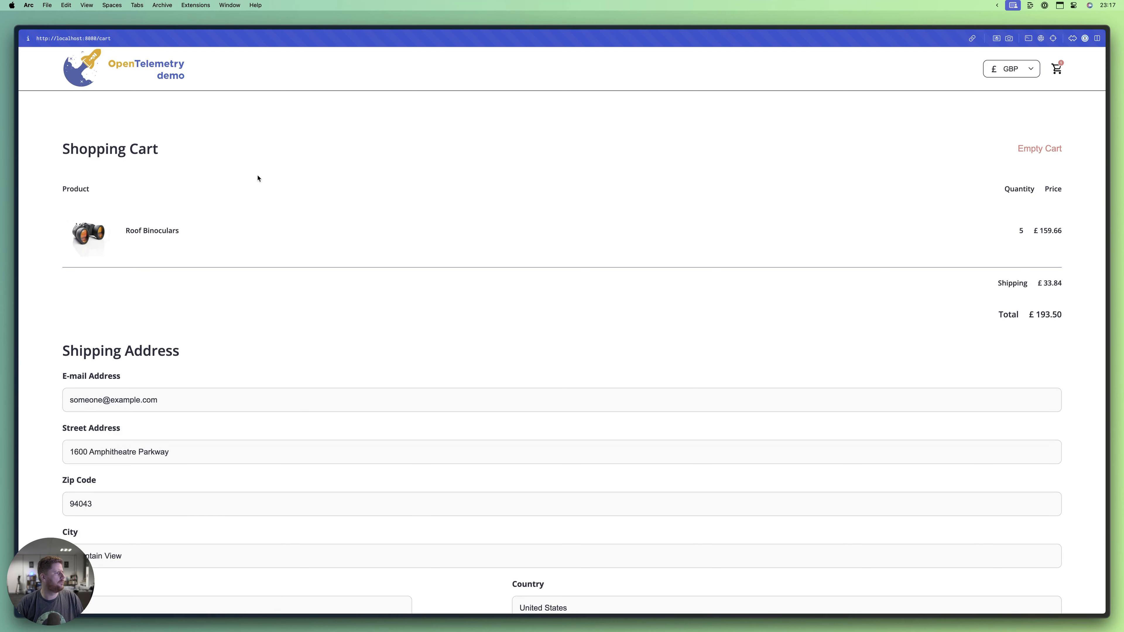
- Return to the shop's products, add one Lens Cleaning Kit to the cart and place the order
{"action": "left_click", "coordinate": [173, 75]}
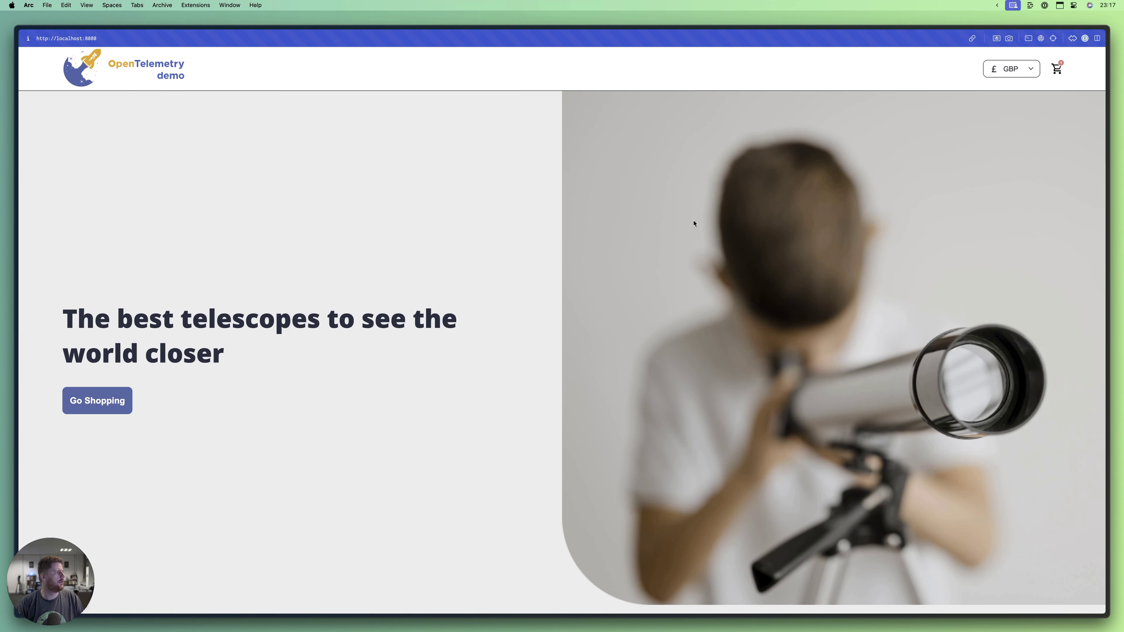
{"action": "left_click", "coordinate": [87, 397]}
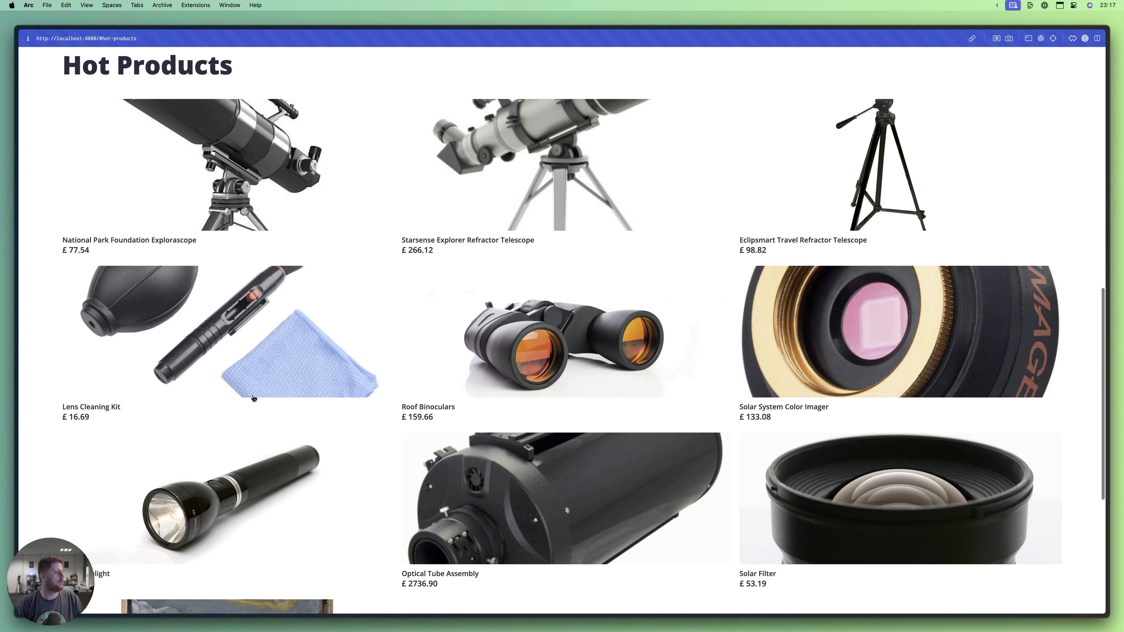
{"action": "left_click", "coordinate": [169, 330]}
{"action": "left_click", "coordinate": [532, 305]}
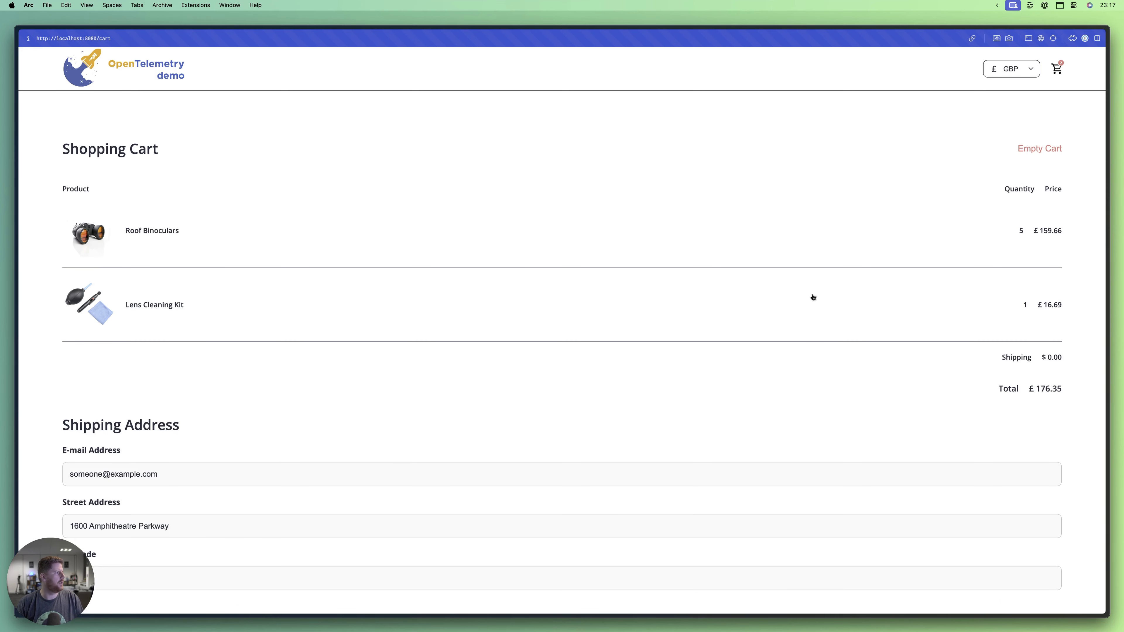
{"action": "scroll", "coordinate": [796, 425], "scroll_direction": "down", "scroll_amount": 5}
{"action": "scroll", "coordinate": [796, 425], "scroll_direction": "down", "scroll_amount": 3}
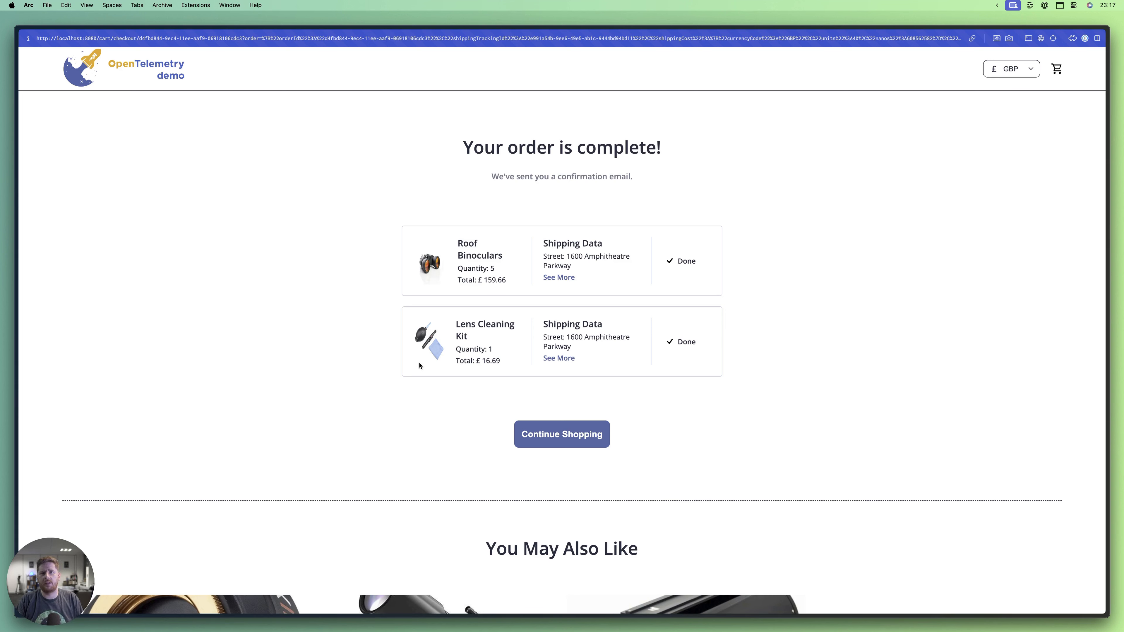
- Return to the Lumigo page and show the application's traces in Live Tail
{"action": "key", "text": "super+t"}
{"action": "key", "text": "Return"}
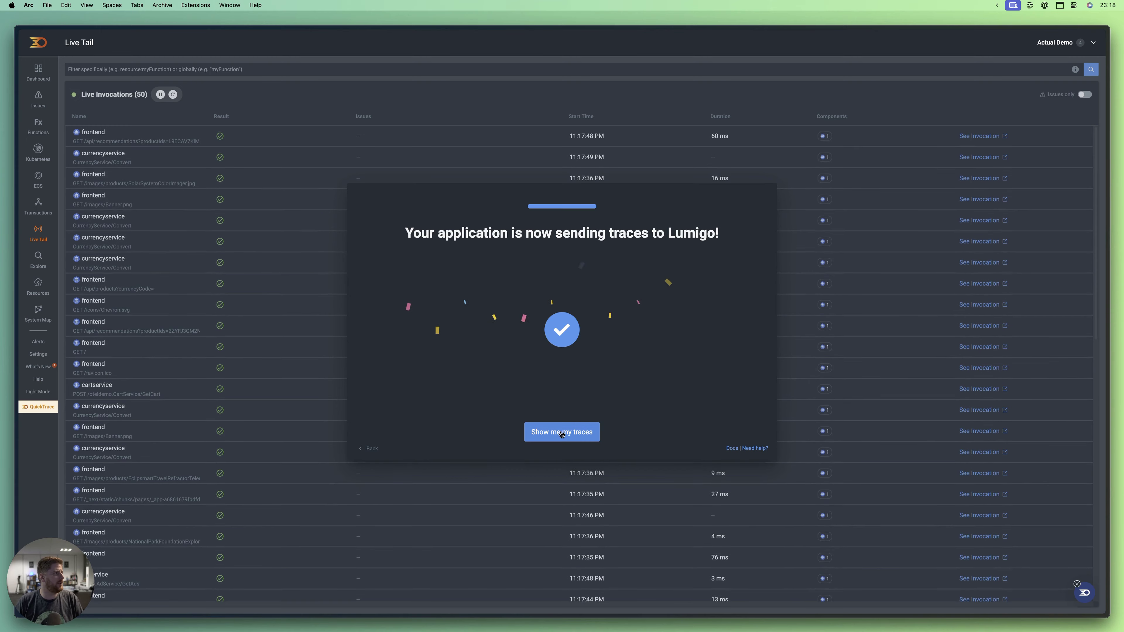
{"action": "left_click", "coordinate": [580, 439]}
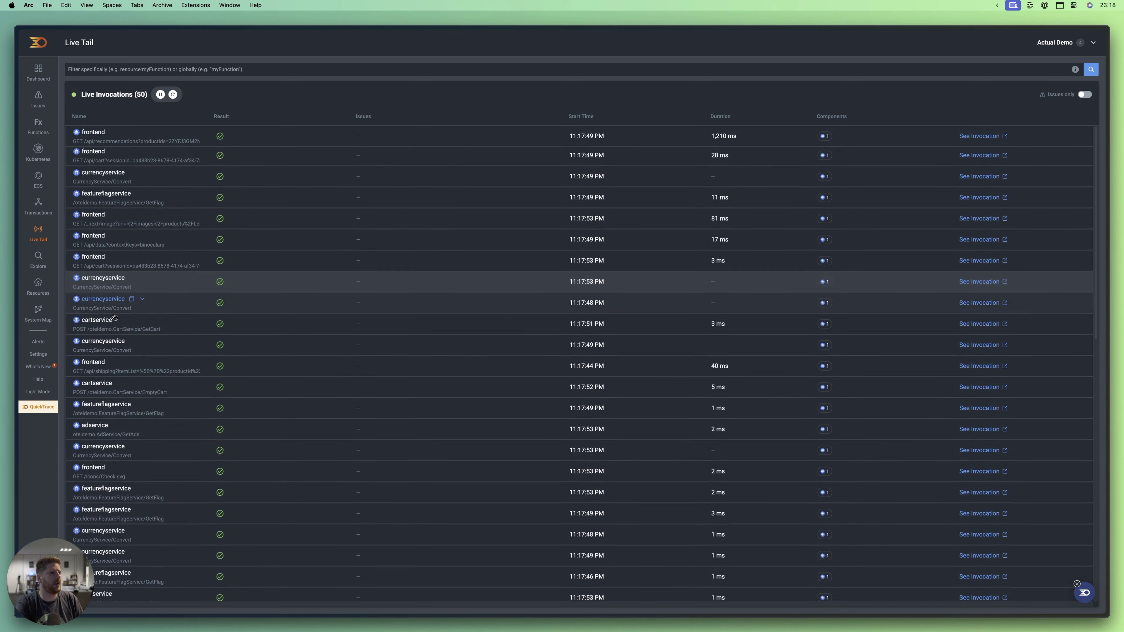
- Open the System Map and examine the details of the cart service, its Redis node and the frontend's external dependency
{"action": "left_click", "coordinate": [44, 318]}
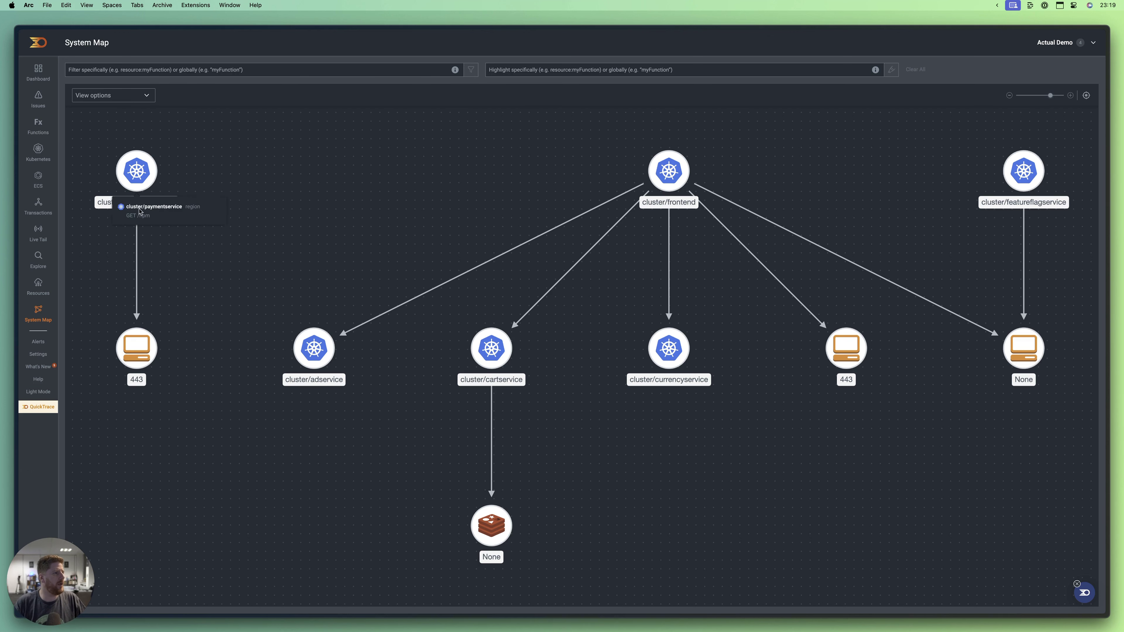
{"action": "mouse_move", "coordinate": [510, 354]}
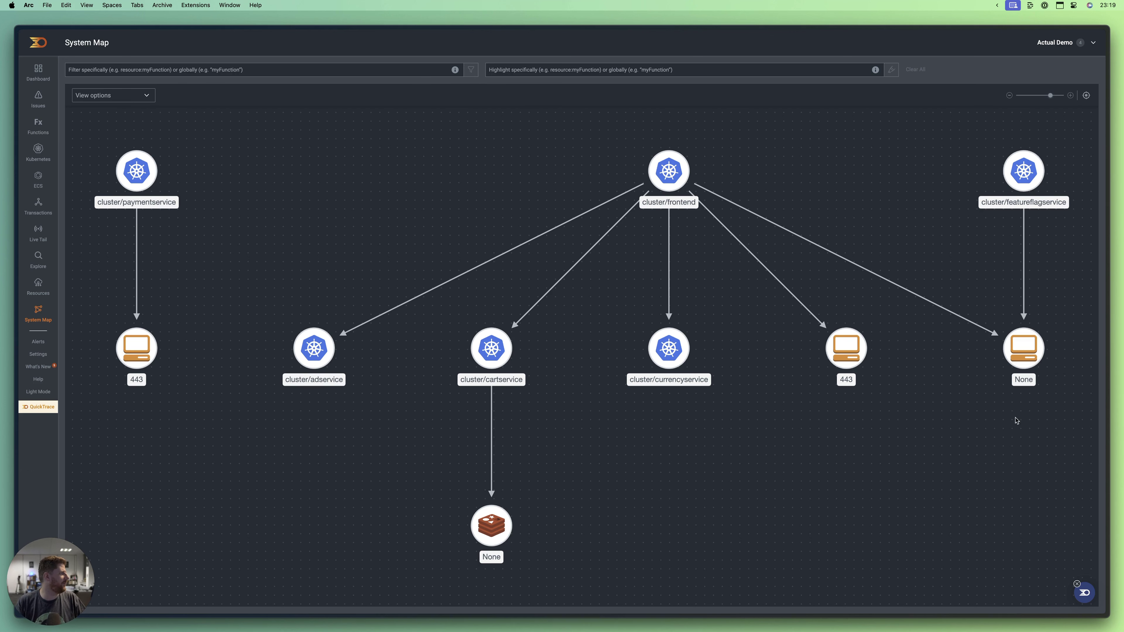
{"action": "mouse_move", "coordinate": [499, 529]}
{"action": "mouse_move", "coordinate": [1028, 362]}
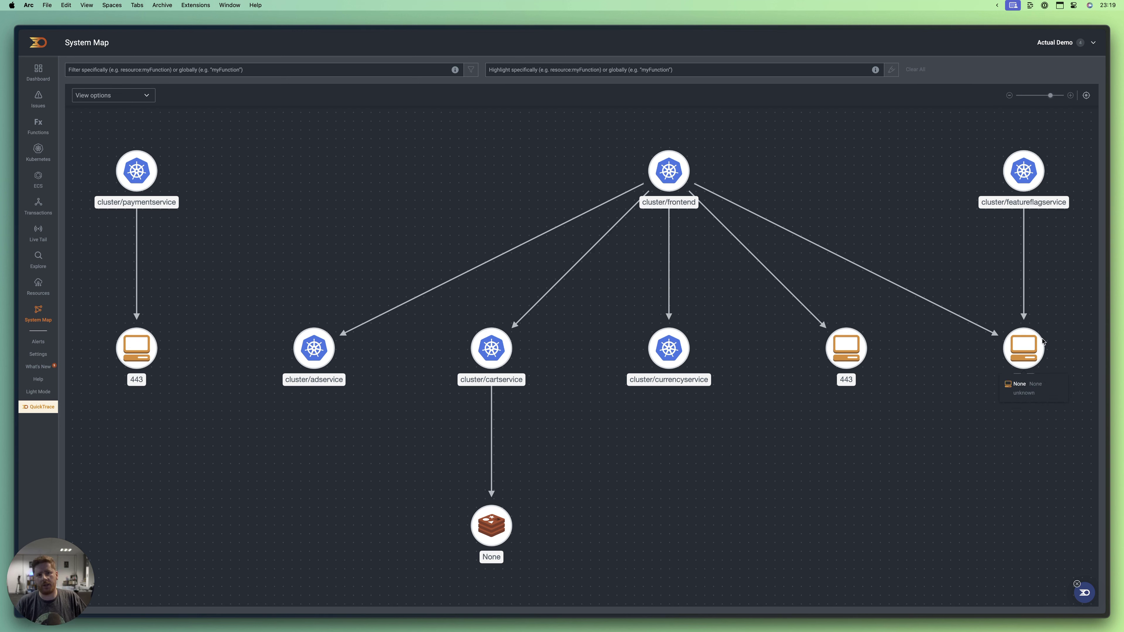
- Open the Dashboard and review its container request, failure, functions duration and cloud services latency widgets
{"action": "left_click", "coordinate": [39, 73]}
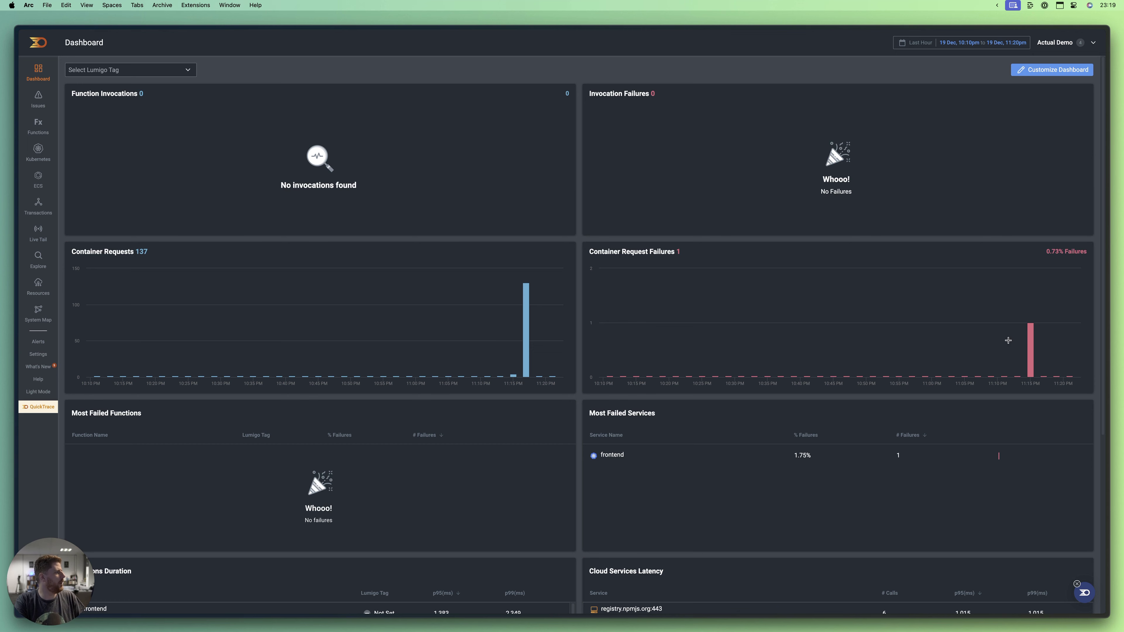
{"action": "scroll", "coordinate": [506, 346], "scroll_direction": "down", "scroll_amount": 8}
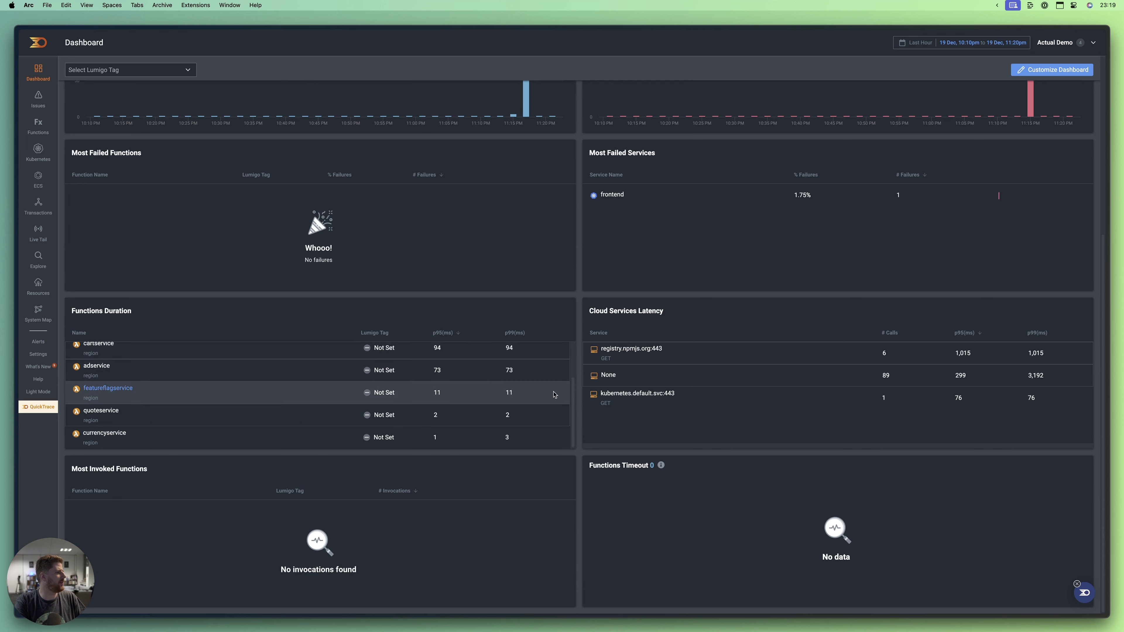
{"action": "scroll", "coordinate": [372, 386], "scroll_direction": "up", "scroll_amount": 2}
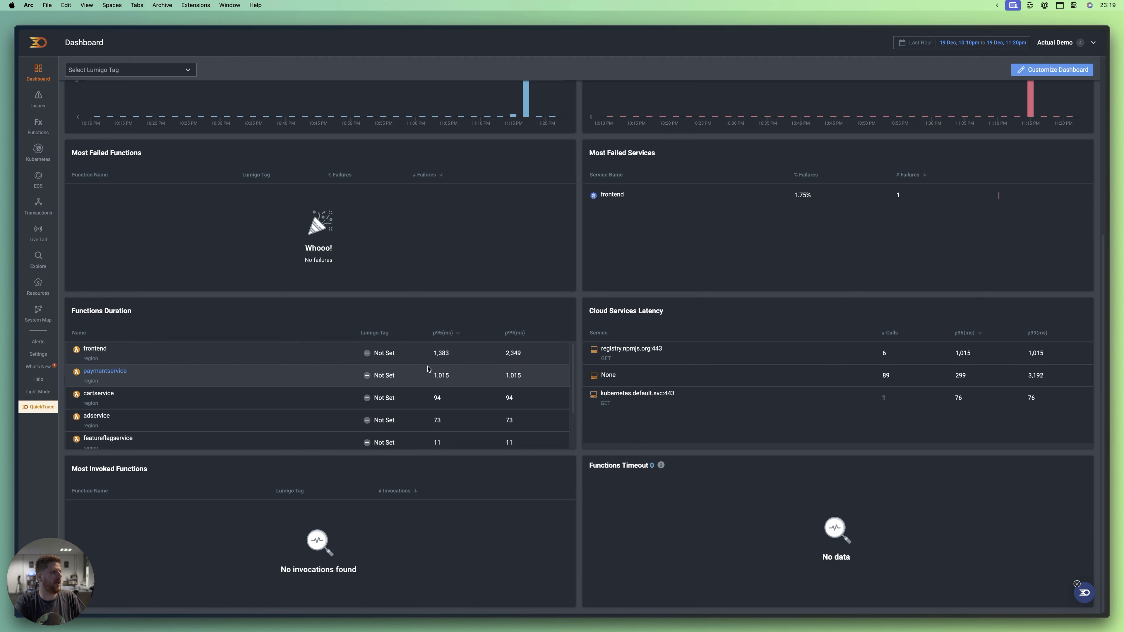
{"action": "scroll", "coordinate": [412, 412], "scroll_direction": "down", "scroll_amount": 2}
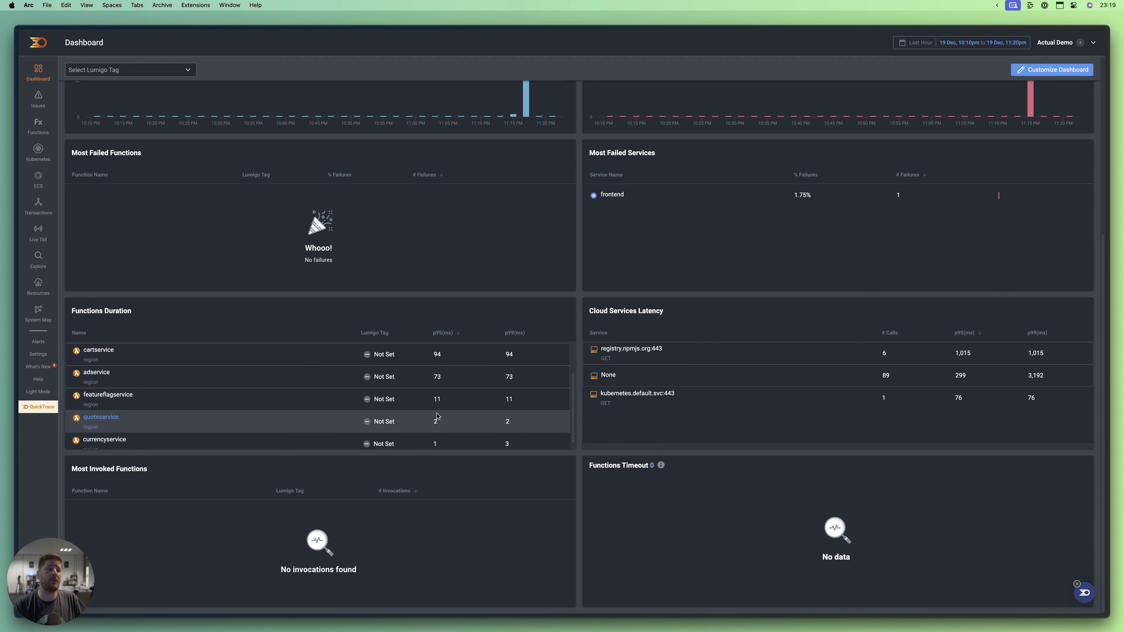
{"action": "scroll", "coordinate": [434, 412], "scroll_direction": "up", "scroll_amount": 2}
{"action": "scroll", "coordinate": [427, 464], "scroll_direction": "up", "scroll_amount": 6}
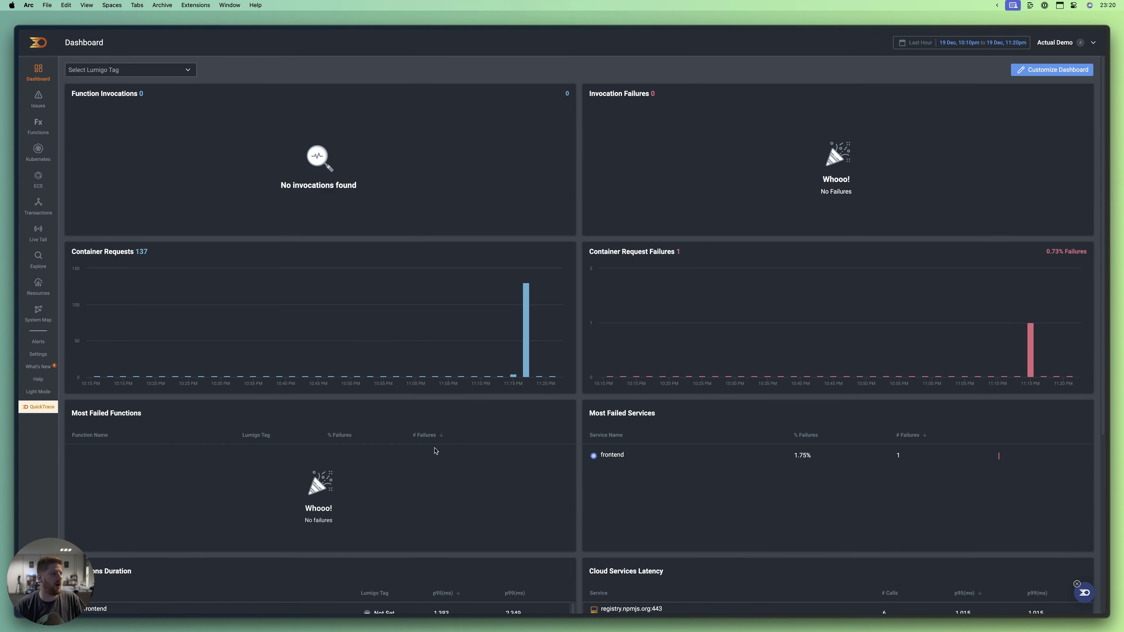
- Open the 19 ms frontend transaction from 11:17:49 PM and examine the summaries of its frontend, cartservice and Redis nodes
{"action": "left_click", "coordinate": [35, 211]}
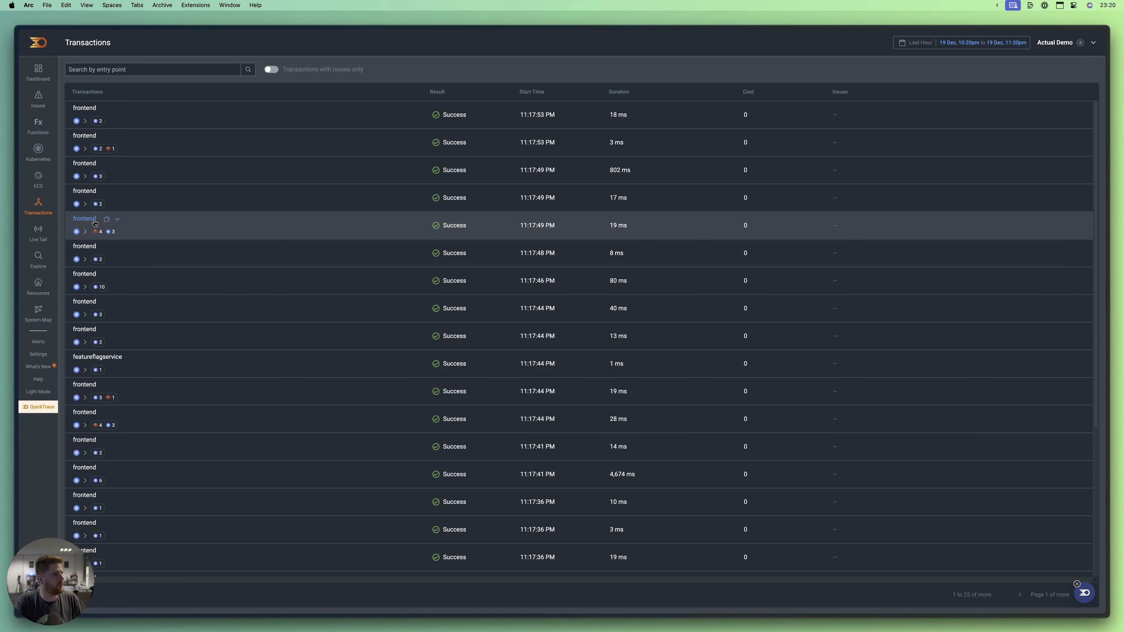
{"action": "left_click", "coordinate": [85, 219]}
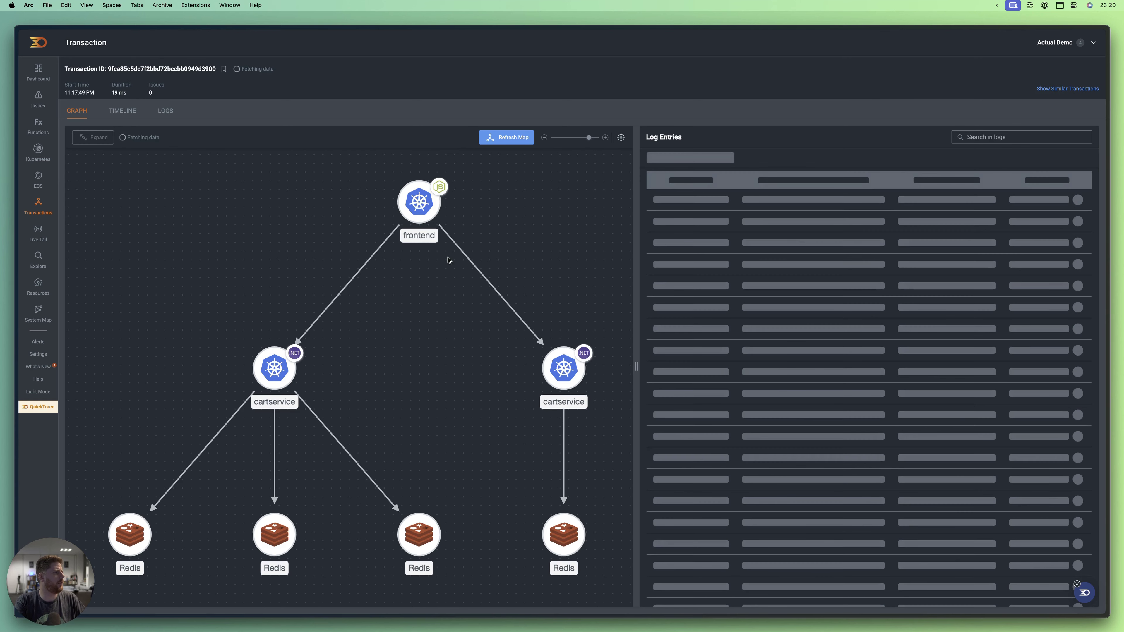
{"action": "mouse_move", "coordinate": [423, 200]}
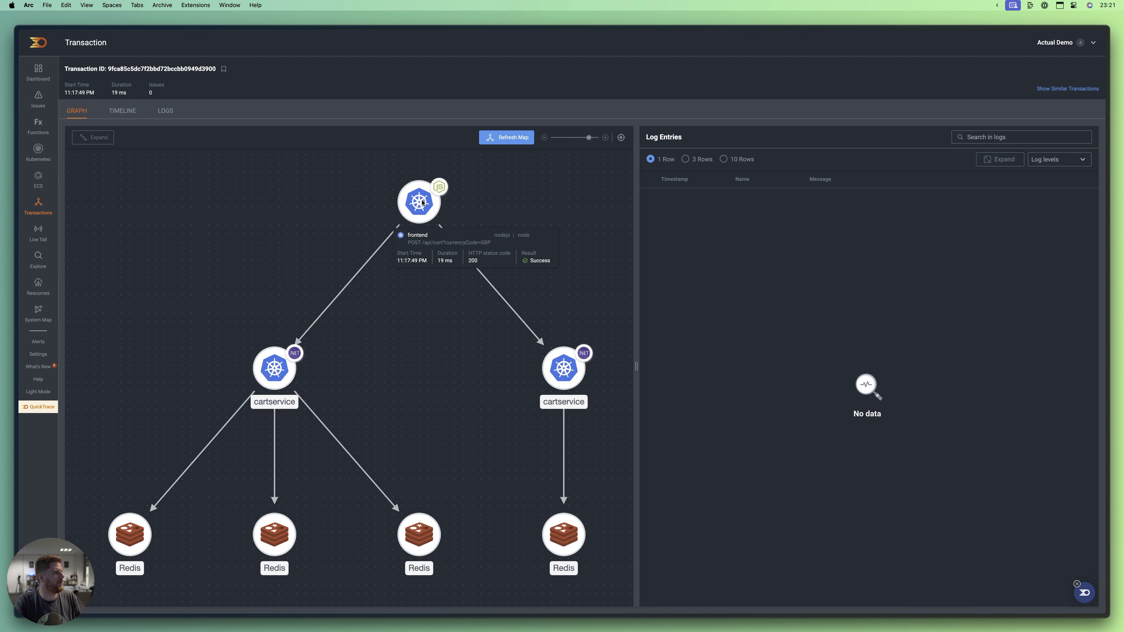
{"action": "mouse_move", "coordinate": [566, 380]}
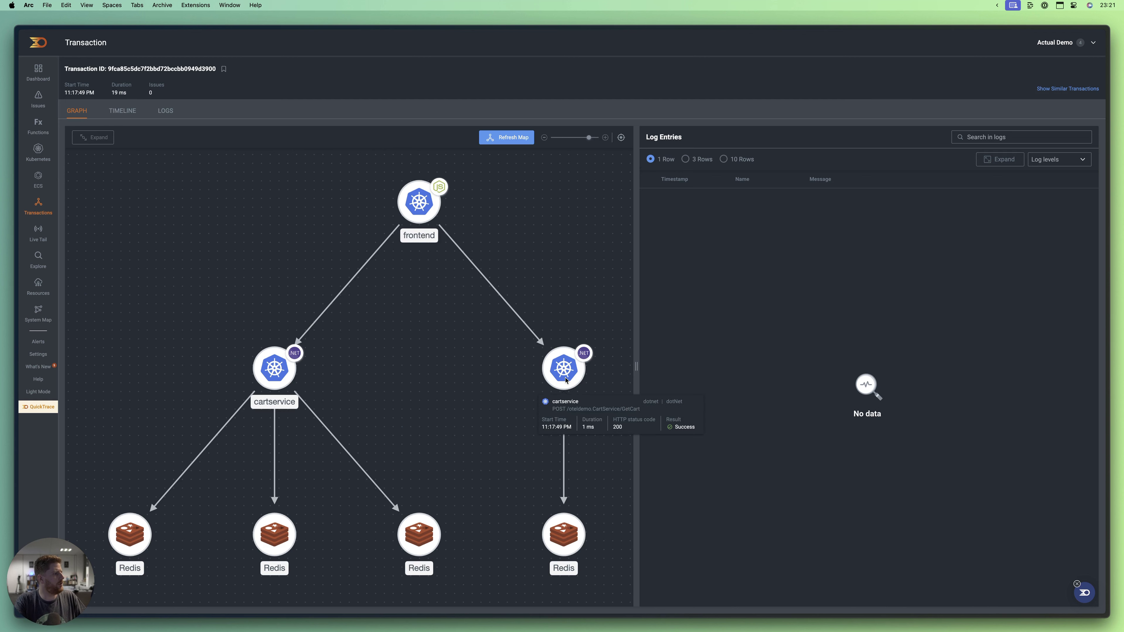
{"action": "mouse_move", "coordinate": [571, 530]}
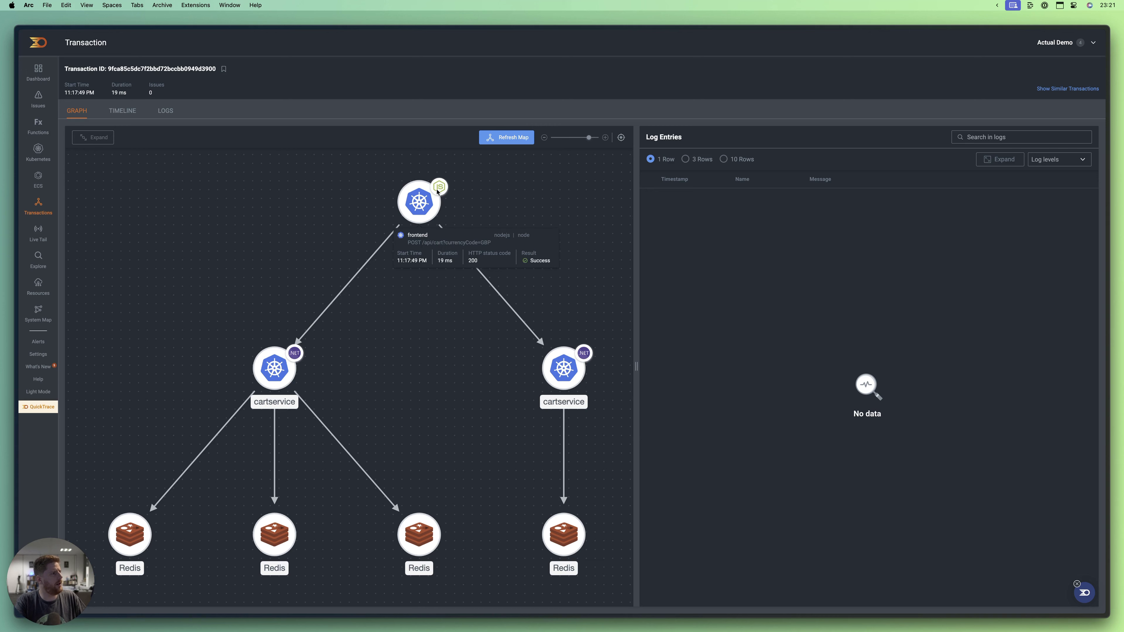
{"action": "mouse_move", "coordinate": [280, 544]}
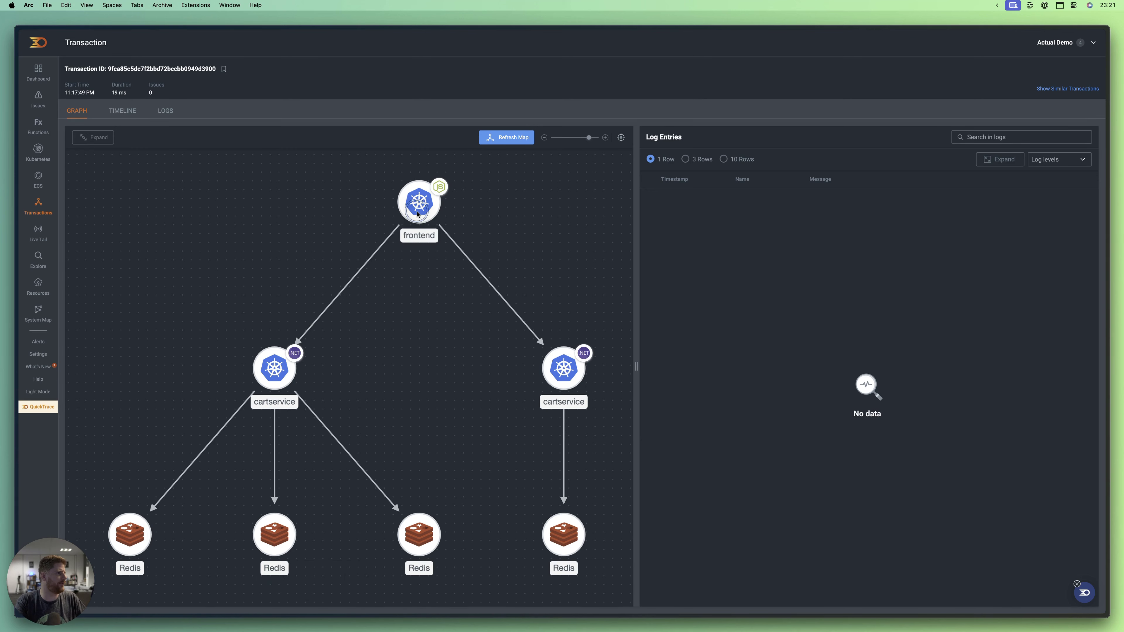
- Open the frontend node's details in the transaction graph and examine its execution tags and environment variables
{"action": "left_click", "coordinate": [419, 204]}
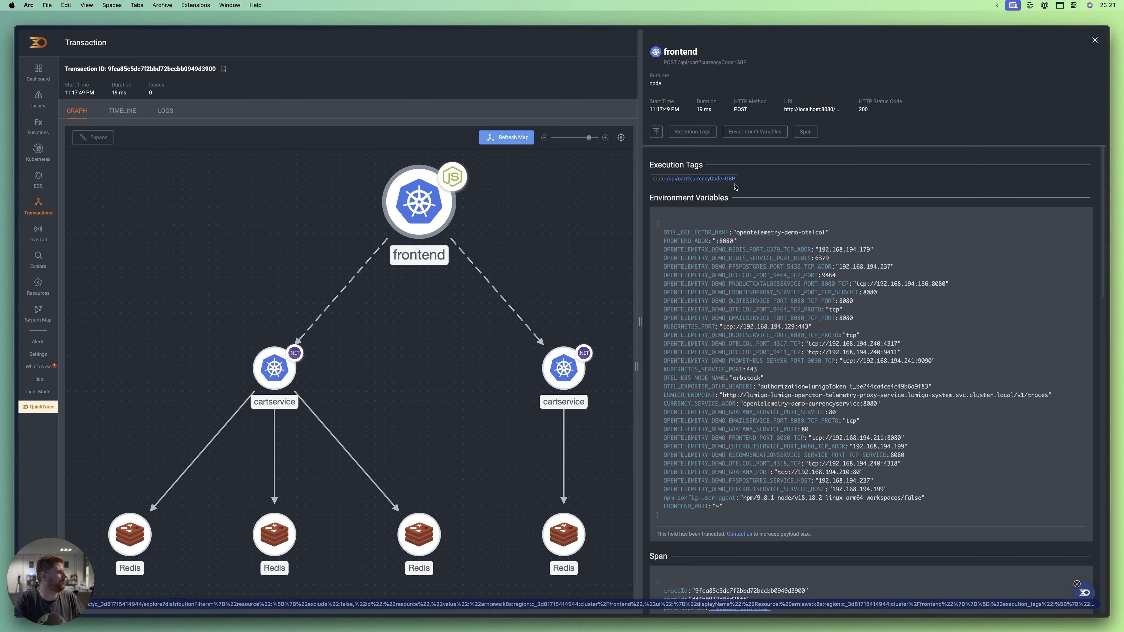
{"action": "left_click_drag", "start_coordinate": [715, 266], "coordinate": [787, 451]}
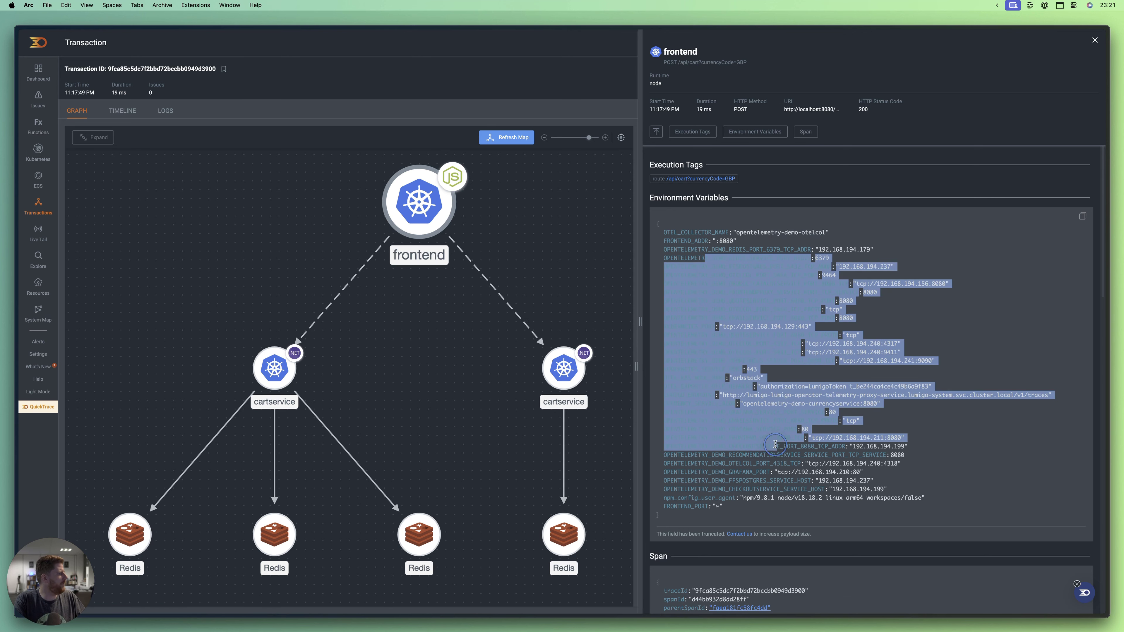
{"action": "left_click", "coordinate": [786, 462]}
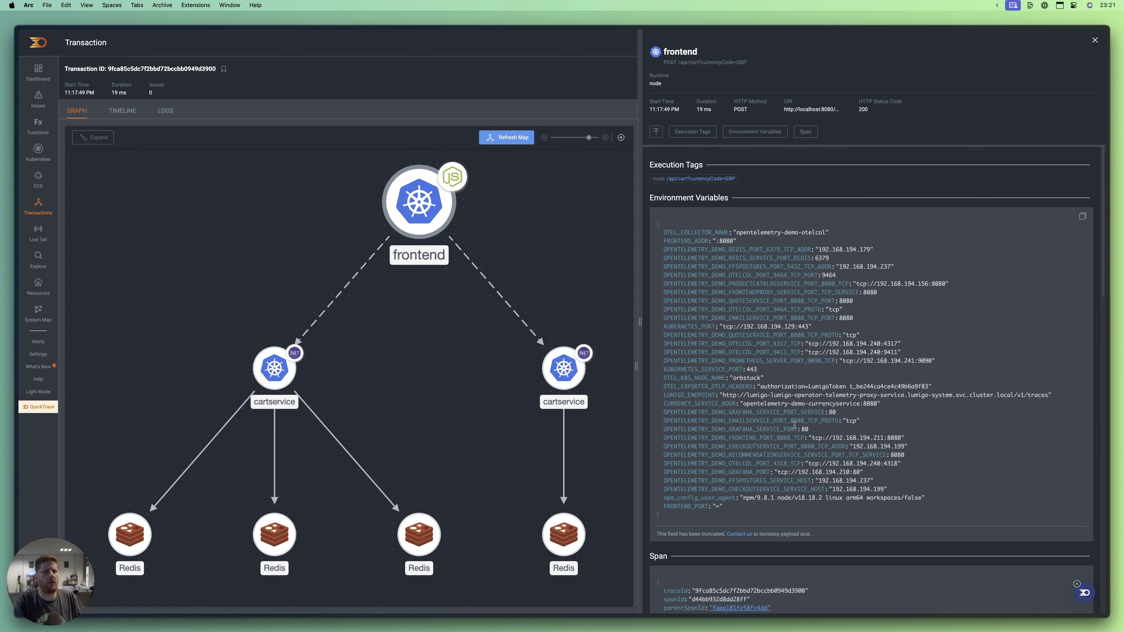
- Read through the frontend node's span data, including its HTTP and network attributes, and recheck its environment variables
{"action": "scroll", "coordinate": [795, 426], "scroll_direction": "down", "scroll_amount": 10}
{"action": "scroll", "coordinate": [815, 420], "scroll_direction": "up", "scroll_amount": 1}
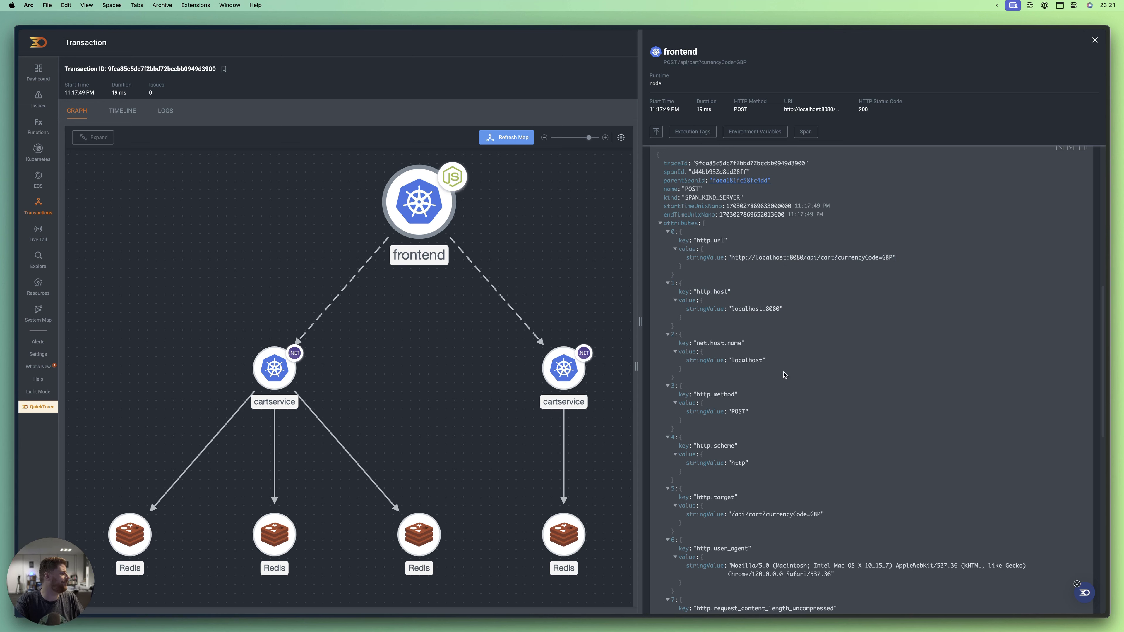
{"action": "scroll", "coordinate": [808, 463], "scroll_direction": "down", "scroll_amount": 4}
{"action": "scroll", "coordinate": [809, 465], "scroll_direction": "down", "scroll_amount": 3}
{"action": "scroll", "coordinate": [780, 492], "scroll_direction": "down", "scroll_amount": 7}
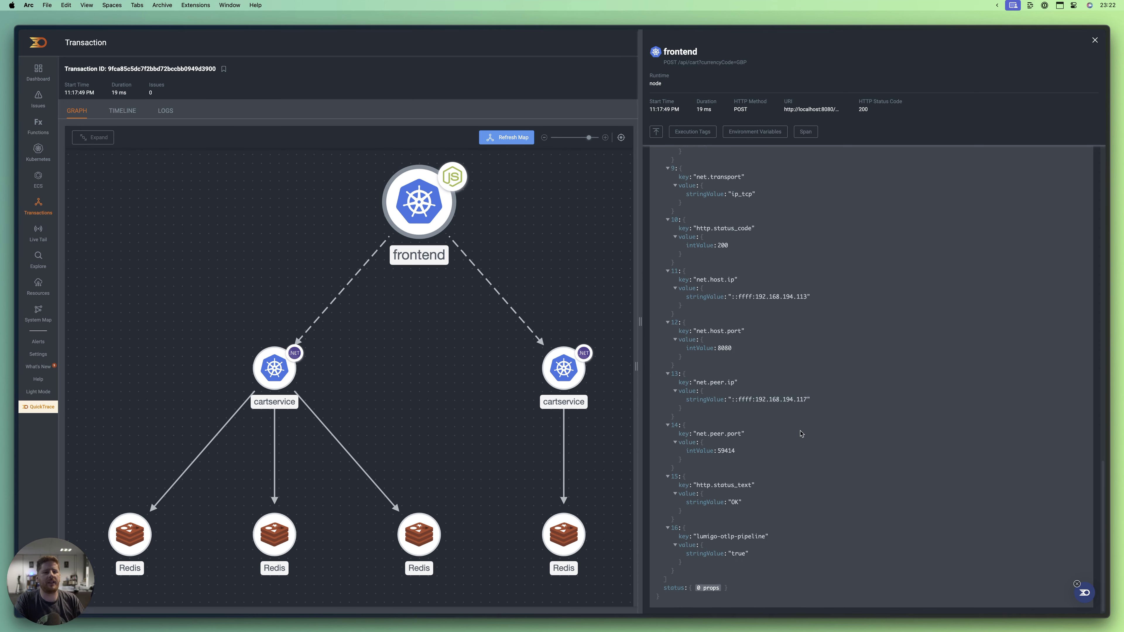
{"action": "scroll", "coordinate": [773, 382], "scroll_direction": "up", "scroll_amount": 8}
{"action": "scroll", "coordinate": [773, 382], "scroll_direction": "up", "scroll_amount": 10}
{"action": "scroll", "coordinate": [777, 363], "scroll_direction": "down", "scroll_amount": 5}
{"action": "scroll", "coordinate": [780, 341], "scroll_direction": "up", "scroll_amount": 5}
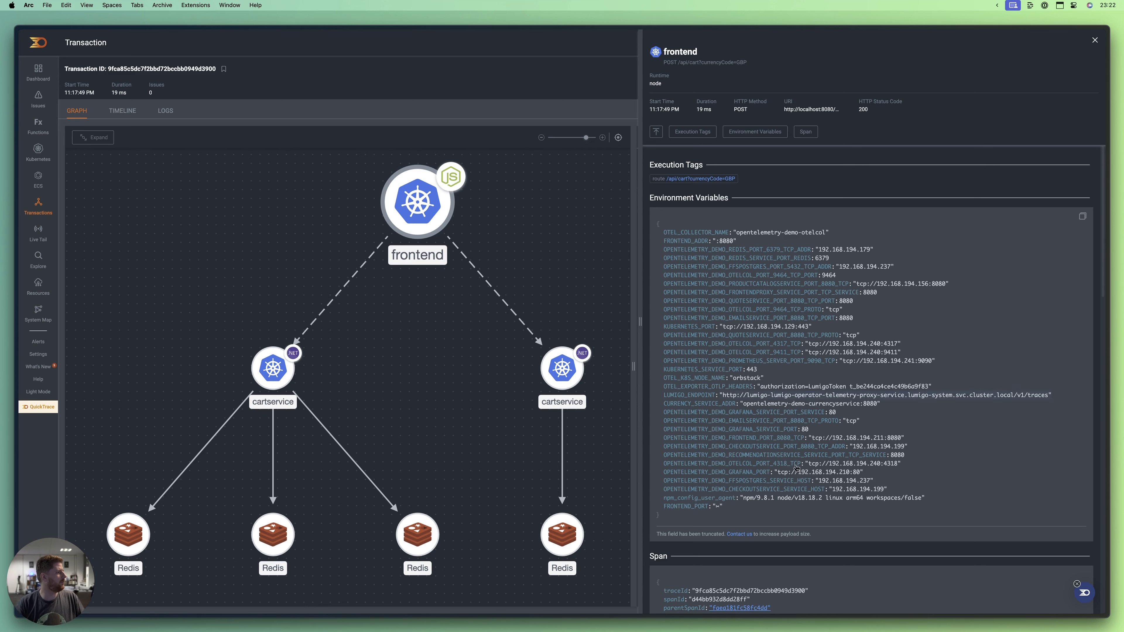
{"action": "scroll", "coordinate": [736, 511], "scroll_direction": "down", "scroll_amount": 8}
{"action": "scroll", "coordinate": [752, 496], "scroll_direction": "up", "scroll_amount": 4}
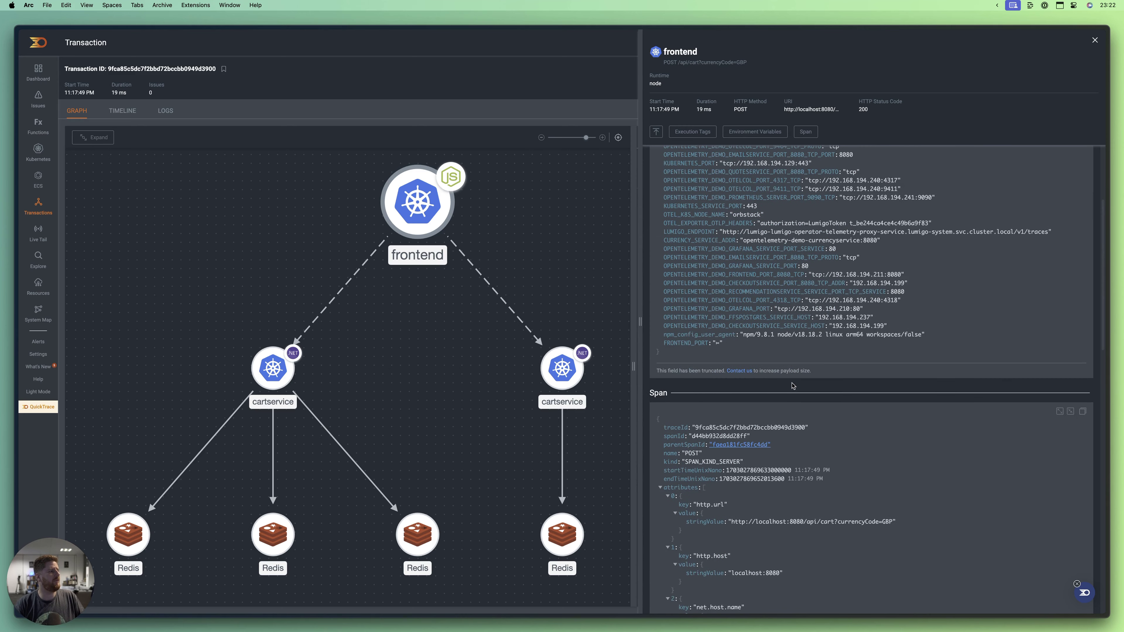
{"action": "scroll", "coordinate": [788, 478], "scroll_direction": "down", "scroll_amount": 1}
{"action": "scroll", "coordinate": [795, 474], "scroll_direction": "down", "scroll_amount": 5}
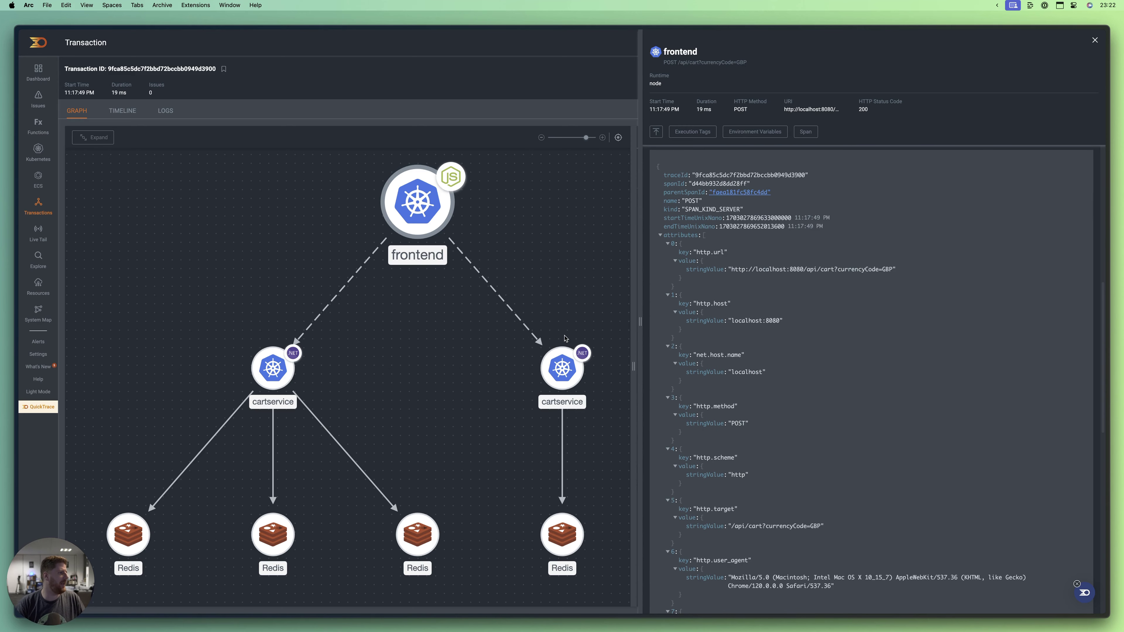
- Inspect the span details of the GetCart and AddItem cartservice nodes and a Redis node beneath each, comparing with the frontend
{"action": "left_click", "coordinate": [564, 363]}
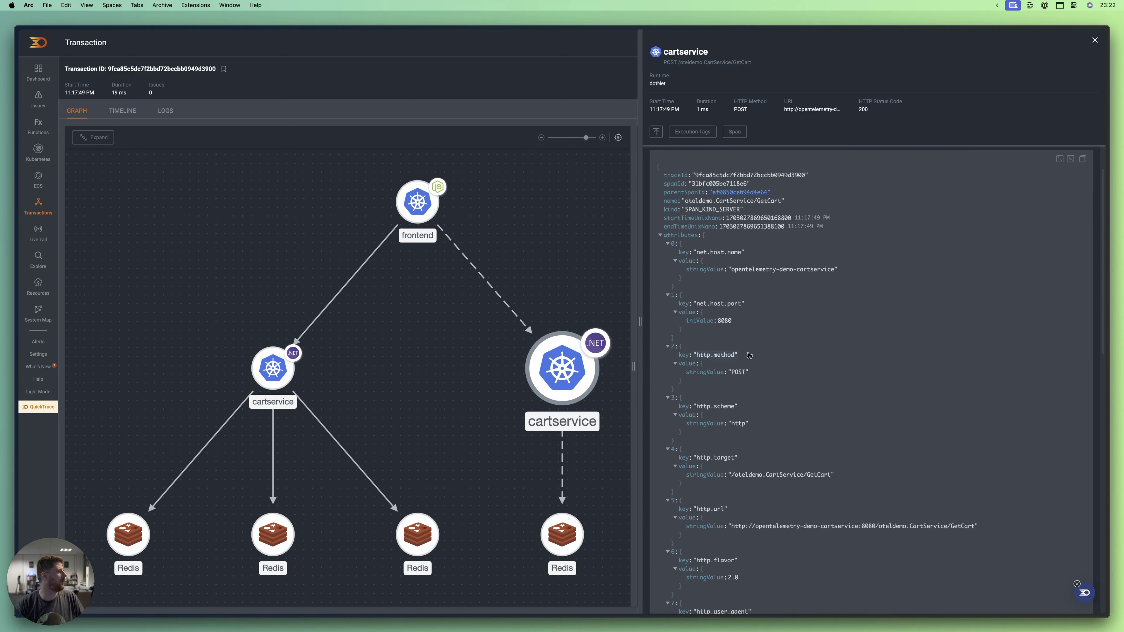
{"action": "left_click", "coordinate": [417, 203]}
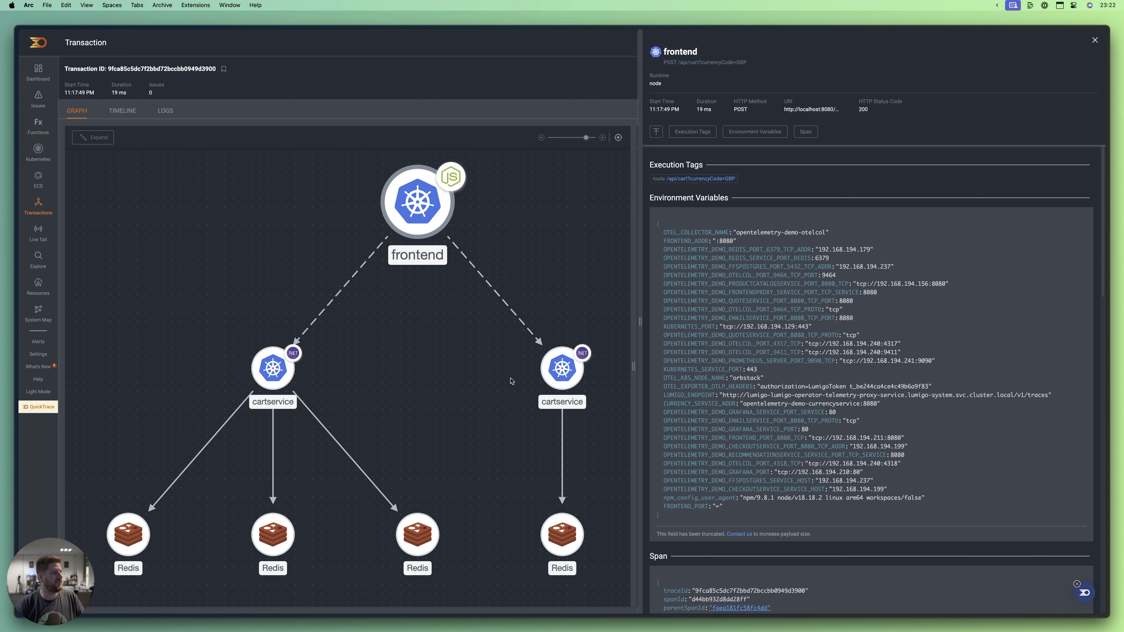
{"action": "left_click", "coordinate": [560, 380]}
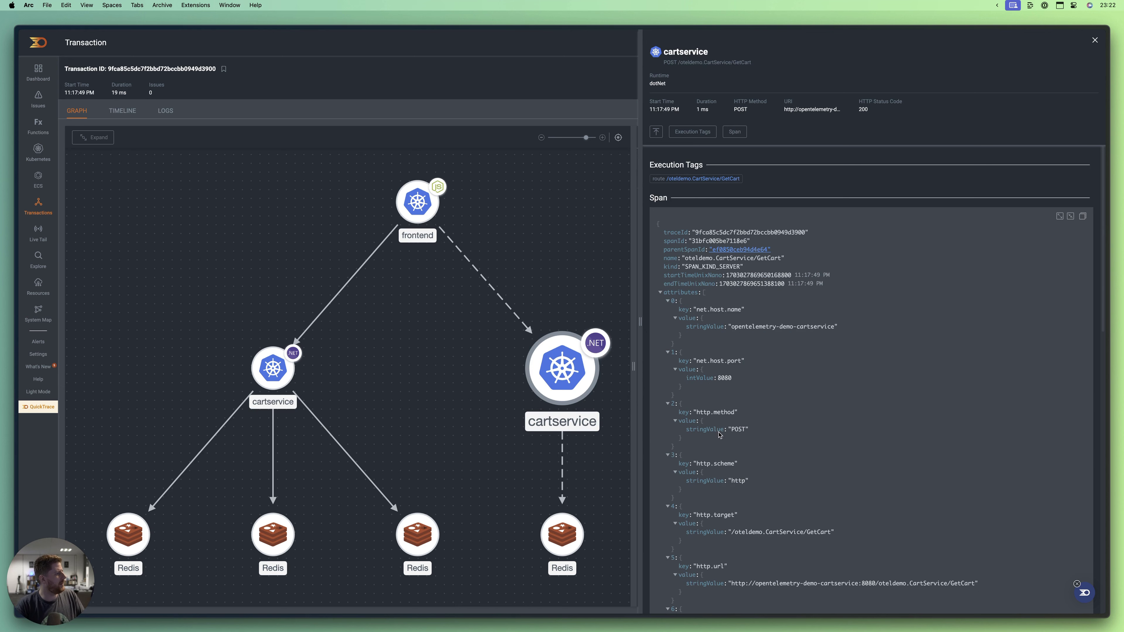
{"action": "scroll", "coordinate": [739, 440], "scroll_direction": "down", "scroll_amount": 3}
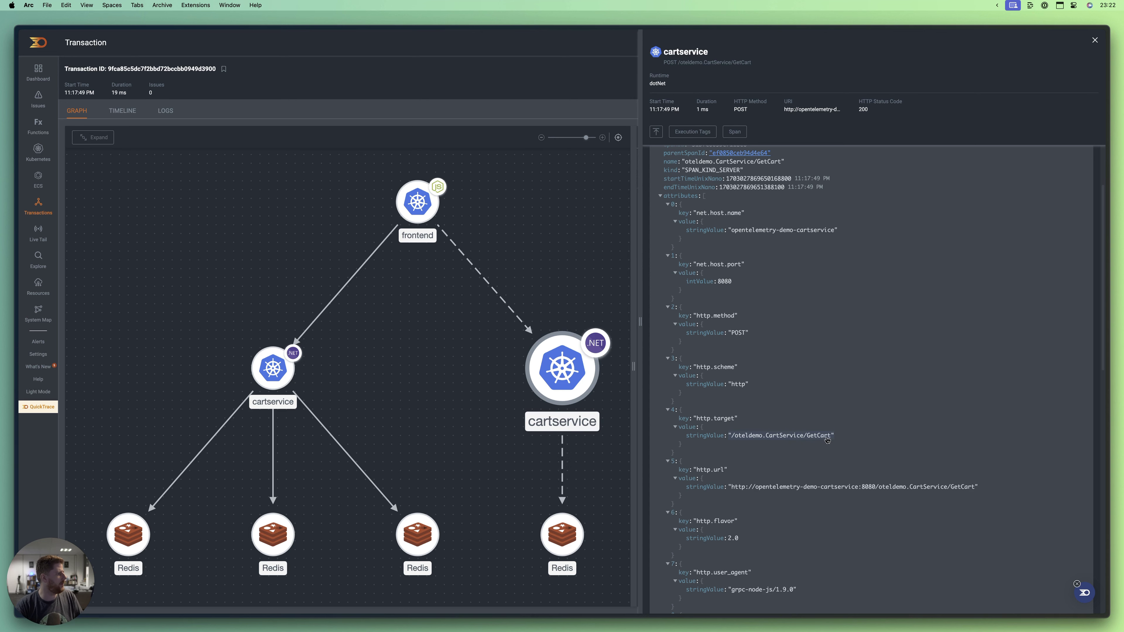
{"action": "left_click", "coordinate": [571, 537]}
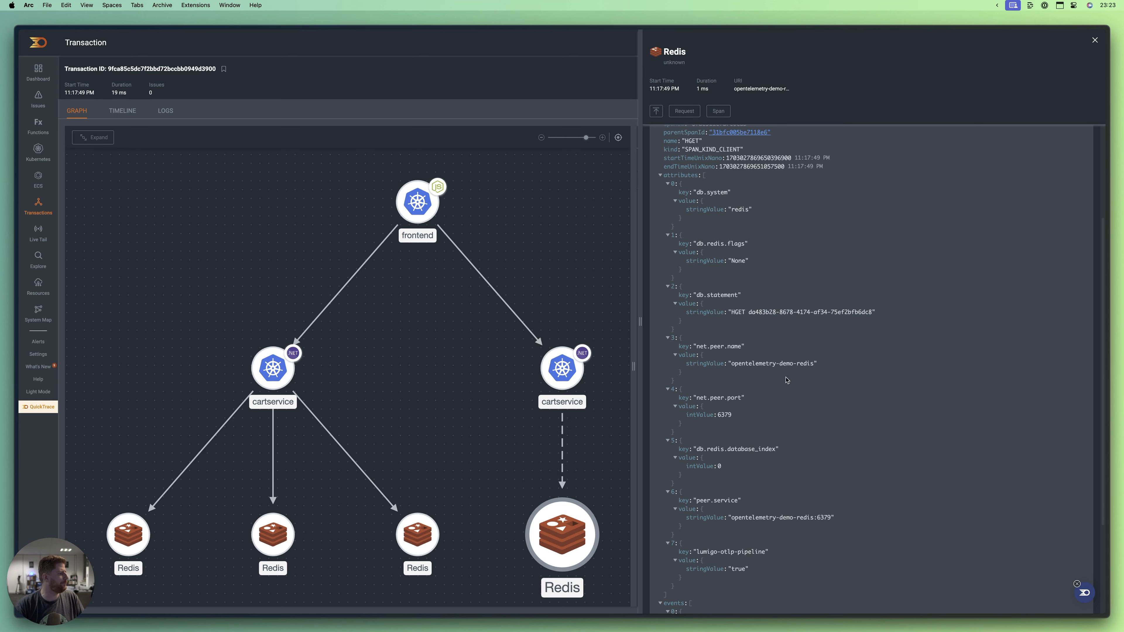
{"action": "left_click", "coordinate": [281, 373]}
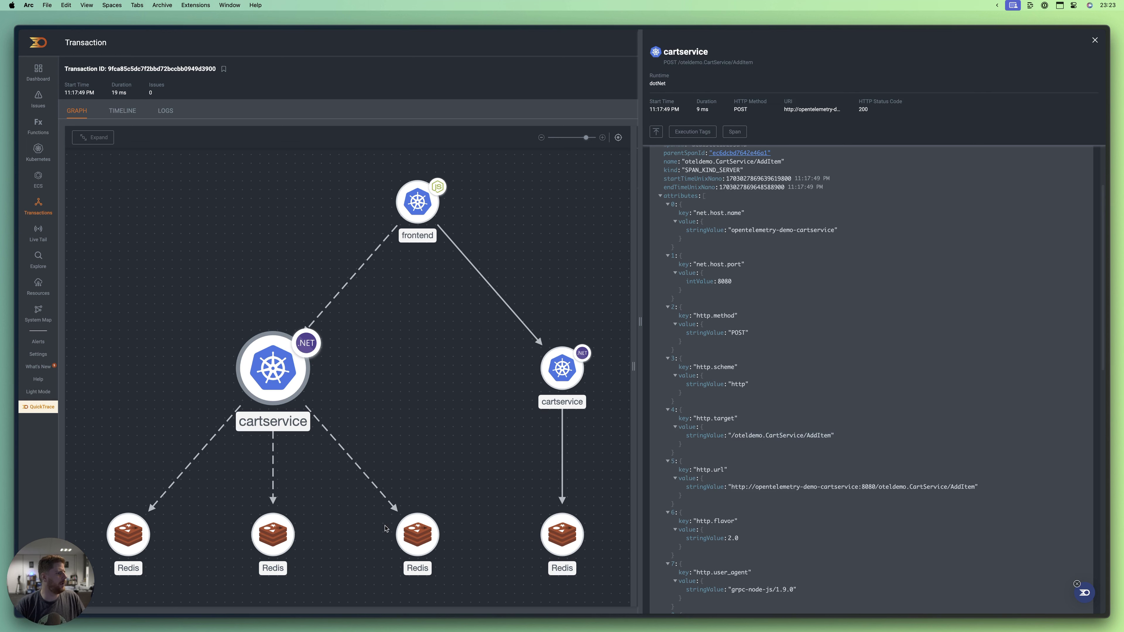
{"action": "left_click", "coordinate": [284, 539]}
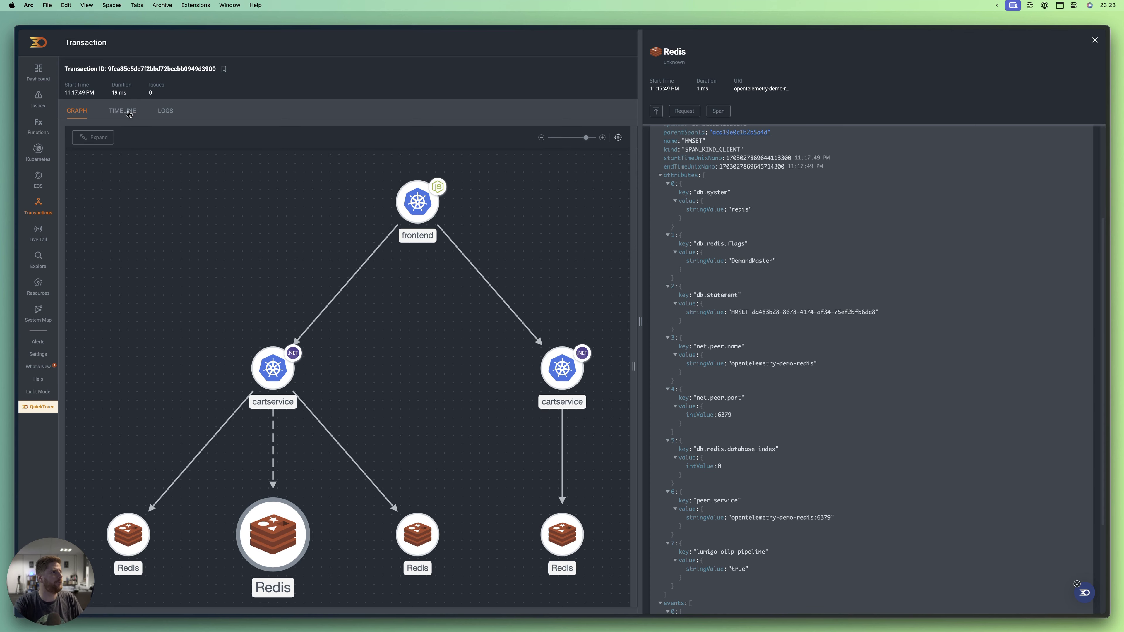
- Show the transaction's timeline and inspect the details of each Redis call under the cartservice AddItem and GetCart requests
{"action": "left_click", "coordinate": [126, 112]}
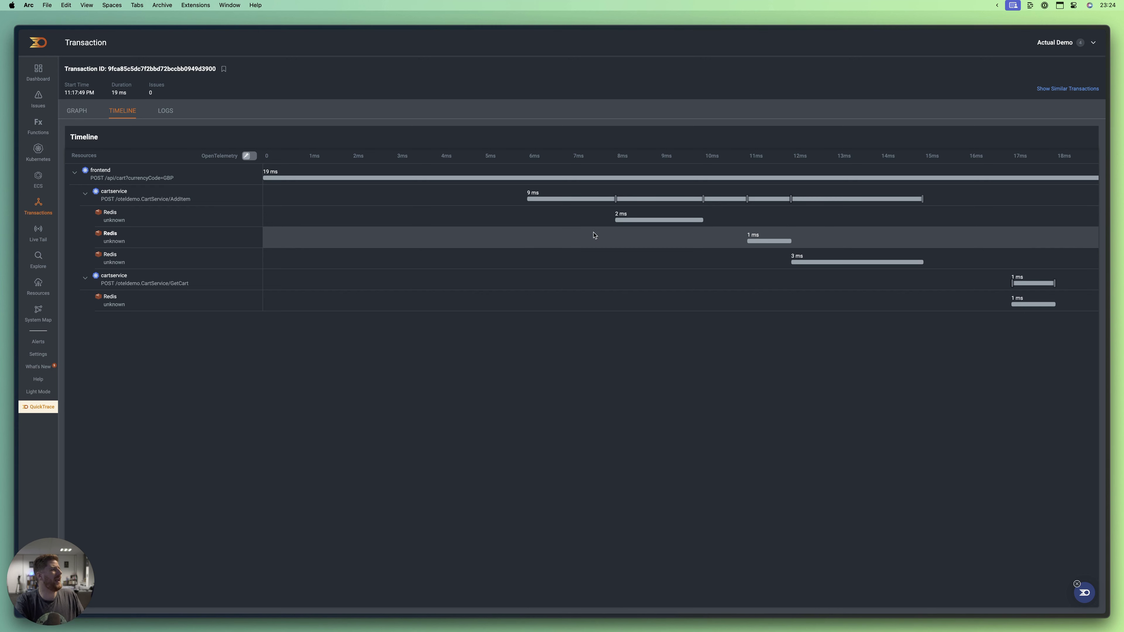
{"action": "left_click", "coordinate": [802, 263]}
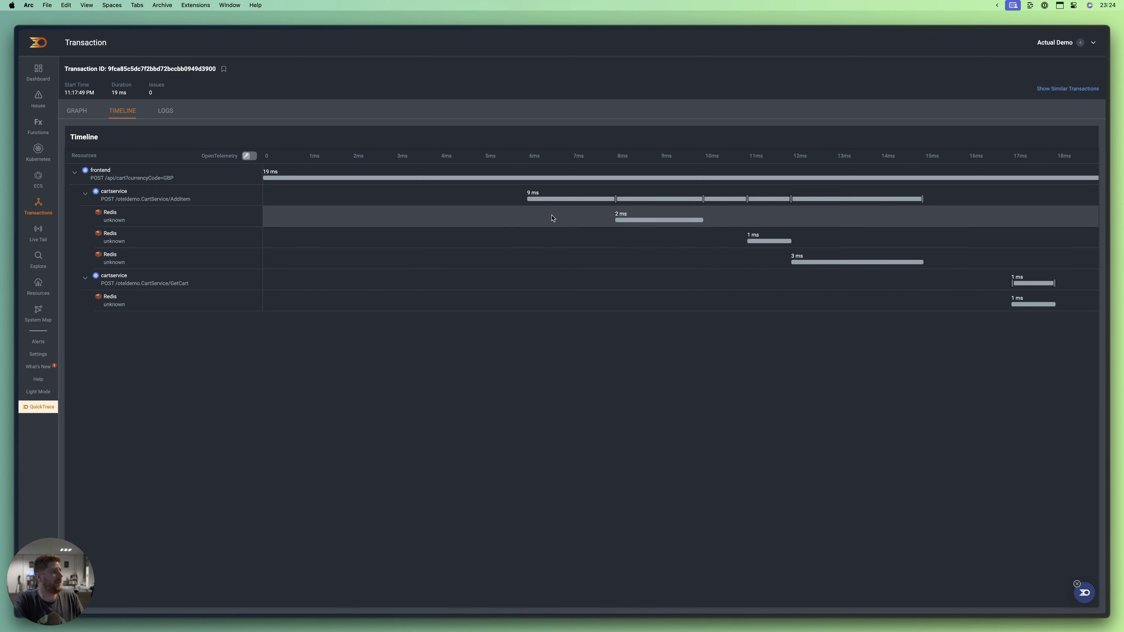
{"action": "left_click", "coordinate": [114, 217]}
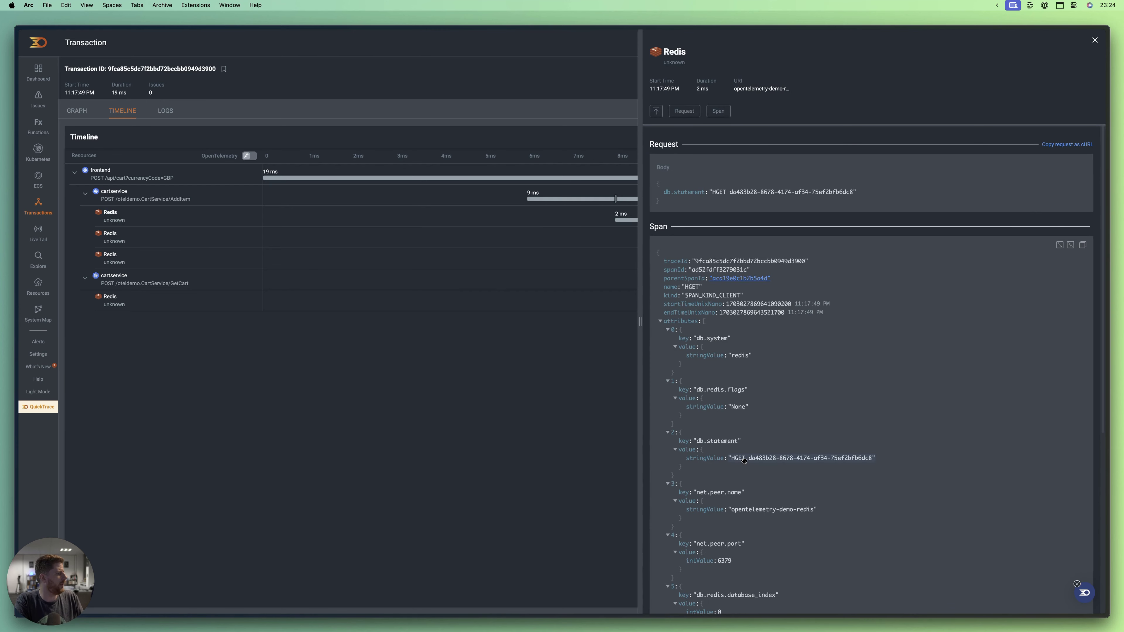
{"action": "left_click", "coordinate": [111, 237]}
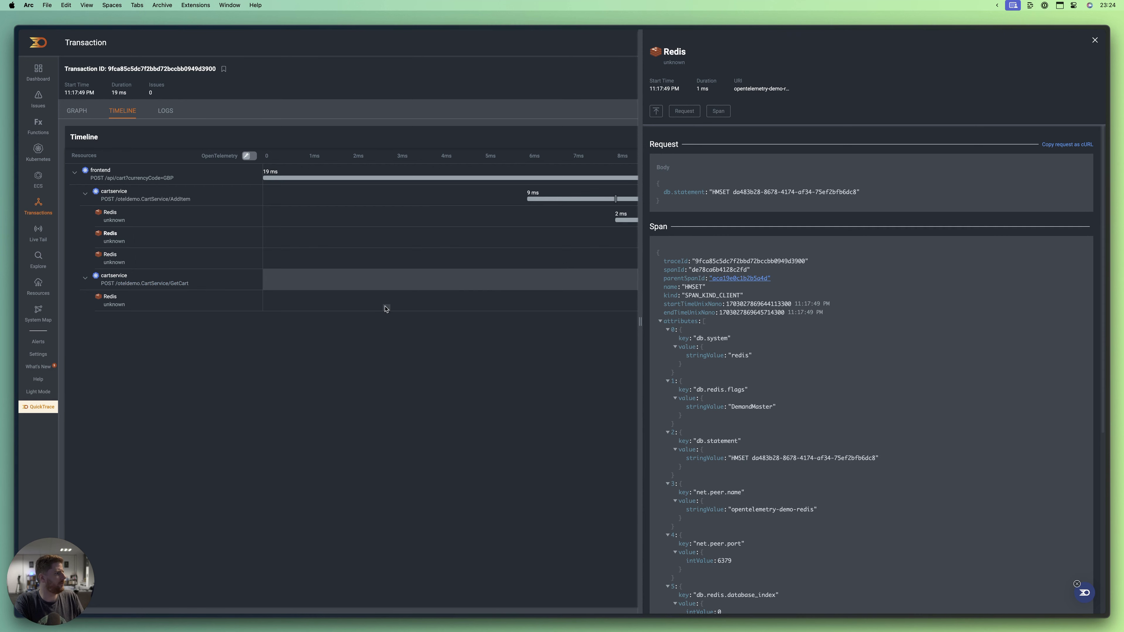
{"action": "left_click", "coordinate": [109, 256]}
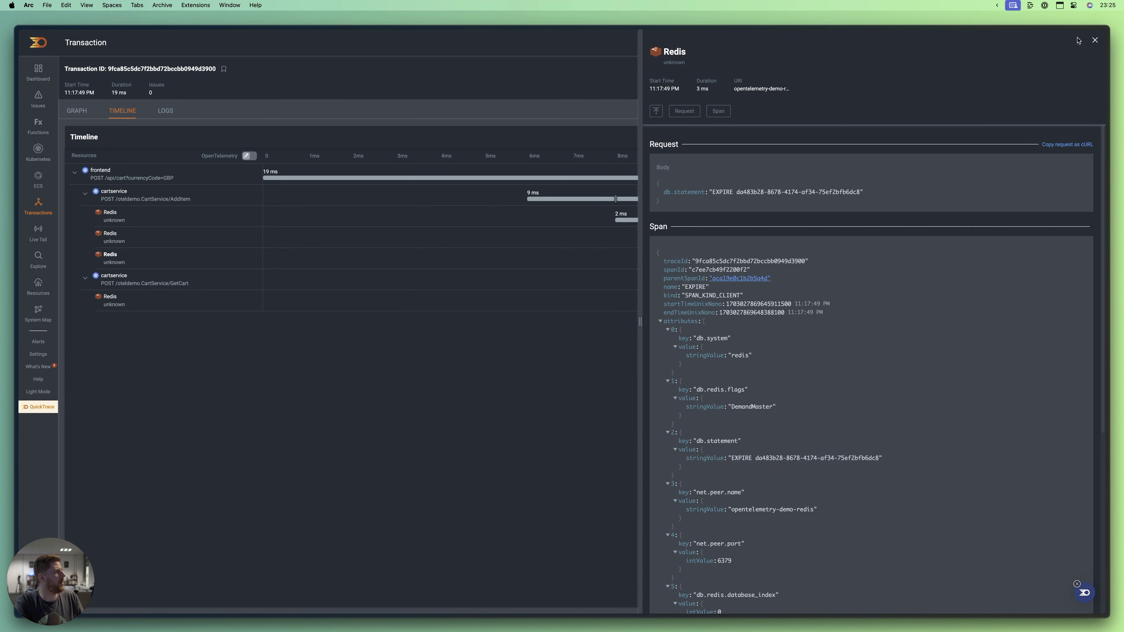
{"action": "left_click", "coordinate": [601, 305]}
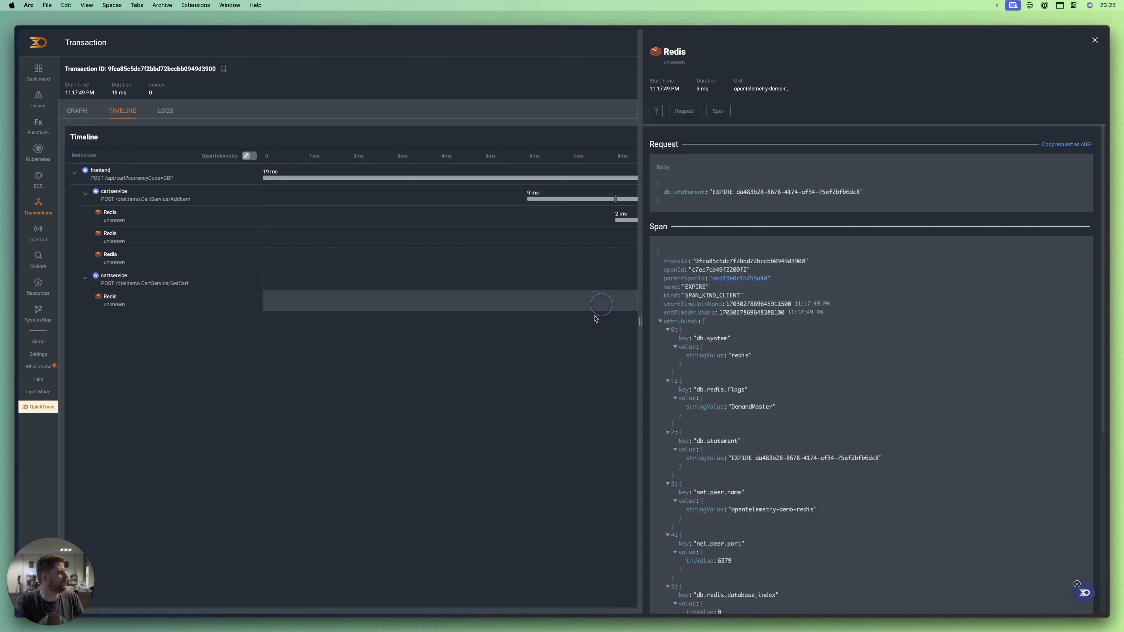
{"action": "left_click", "coordinate": [1095, 40]}
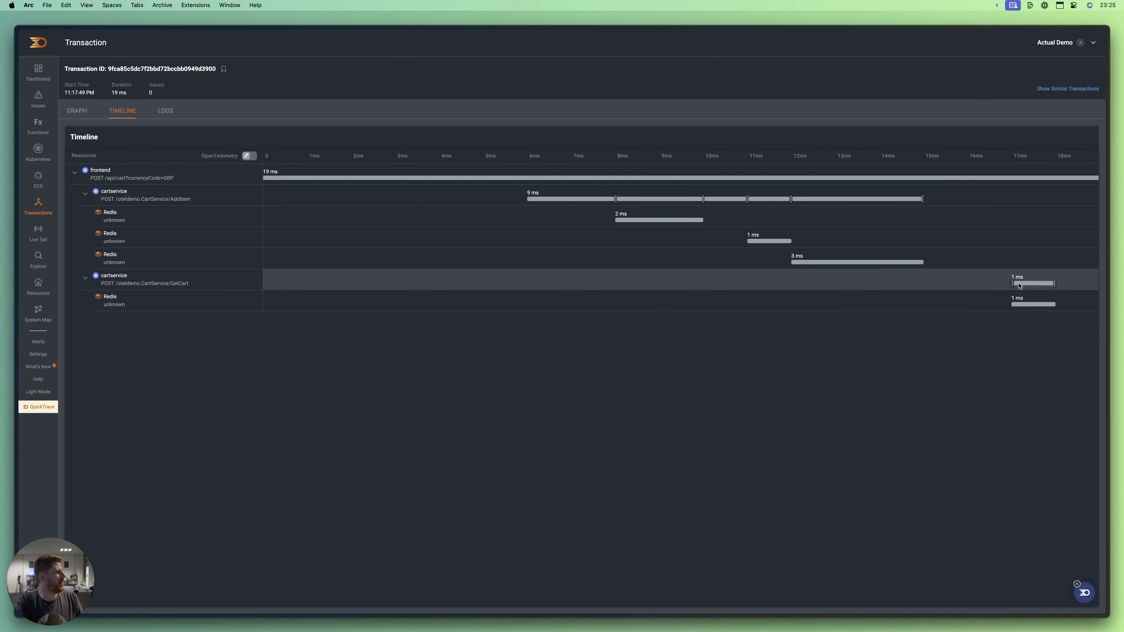
{"action": "left_click", "coordinate": [1024, 305]}
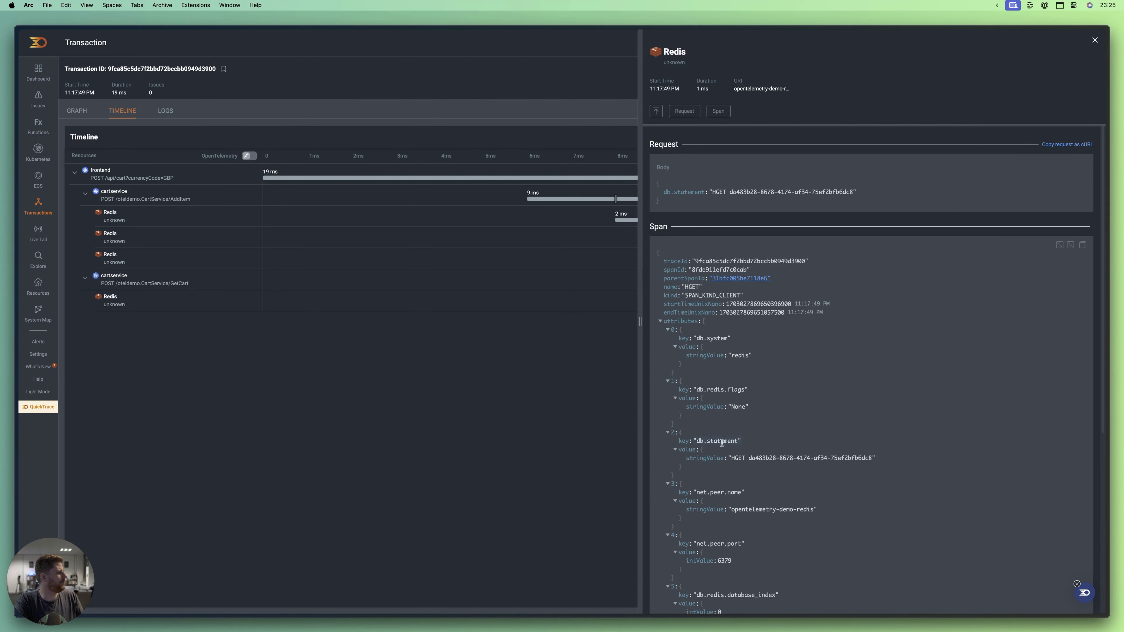
{"action": "left_click", "coordinate": [1096, 40]}
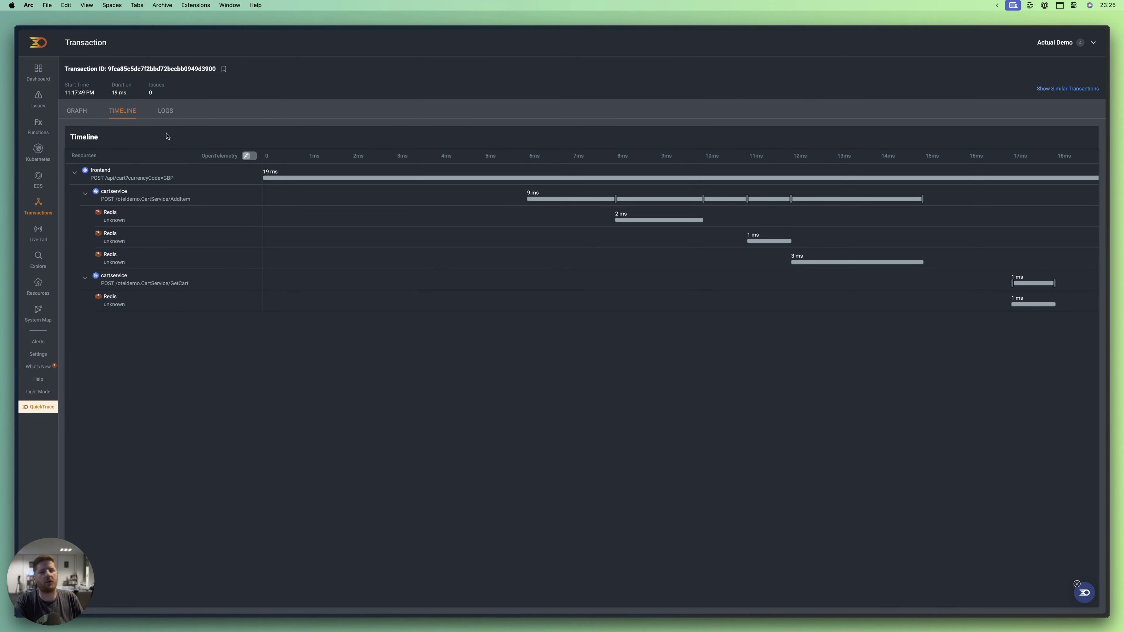
- Open the frontend transaction lasting 4,674 ms from the transactions list and examine the services connected in its graph
{"action": "left_click", "coordinate": [163, 112]}
{"action": "key", "text": "super+bracketleft"}
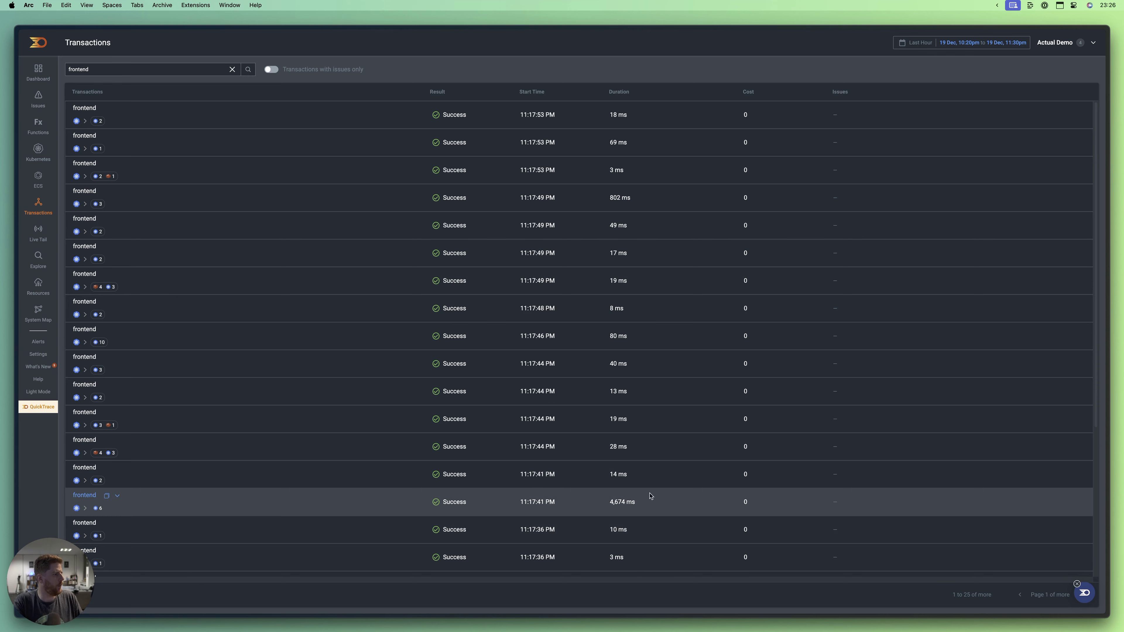
{"action": "left_click", "coordinate": [82, 496]}
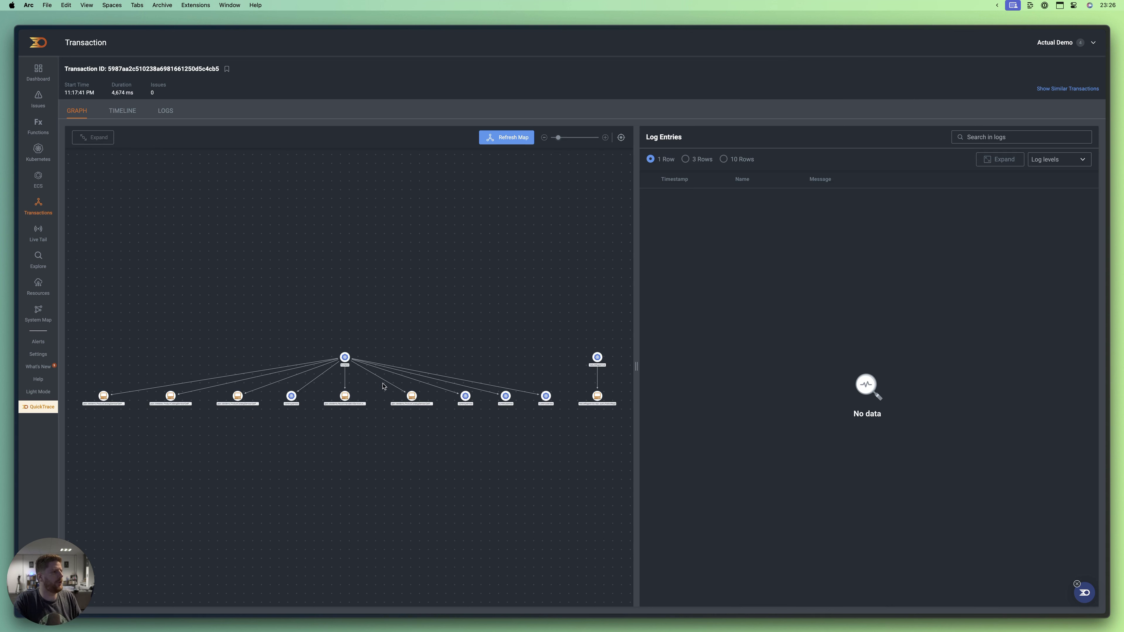
{"action": "left_click", "coordinate": [562, 141]}
{"action": "left_click_drag", "start_coordinate": [562, 141], "coordinate": [581, 139]}
{"action": "left_click_drag", "start_coordinate": [429, 397], "coordinate": [180, 310]}
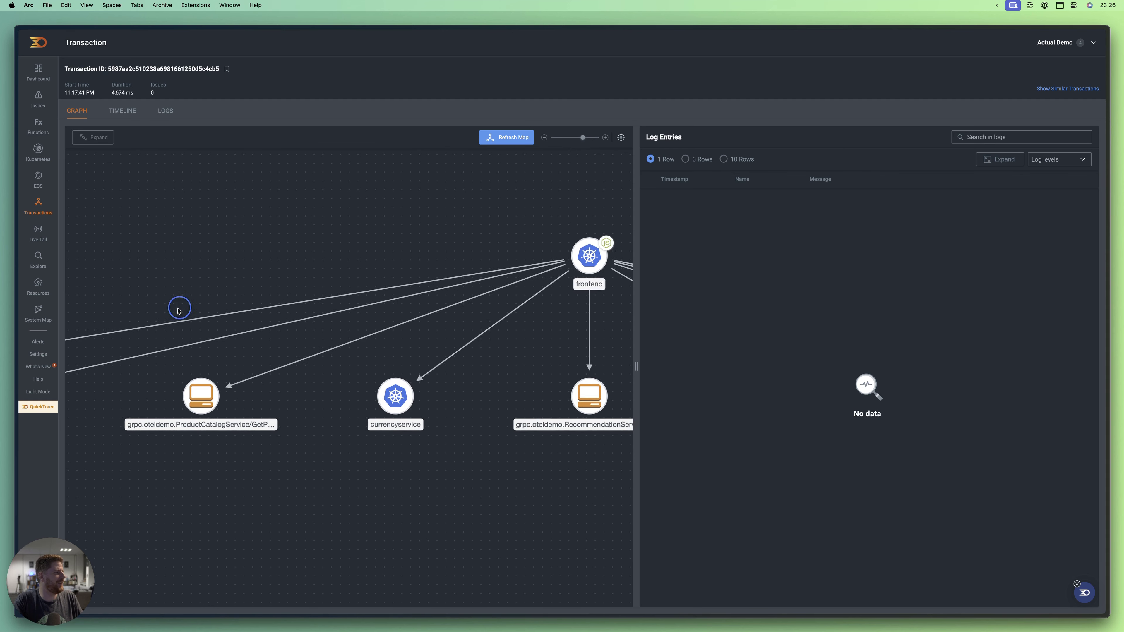
{"action": "left_click_drag", "start_coordinate": [485, 338], "coordinate": [296, 355]}
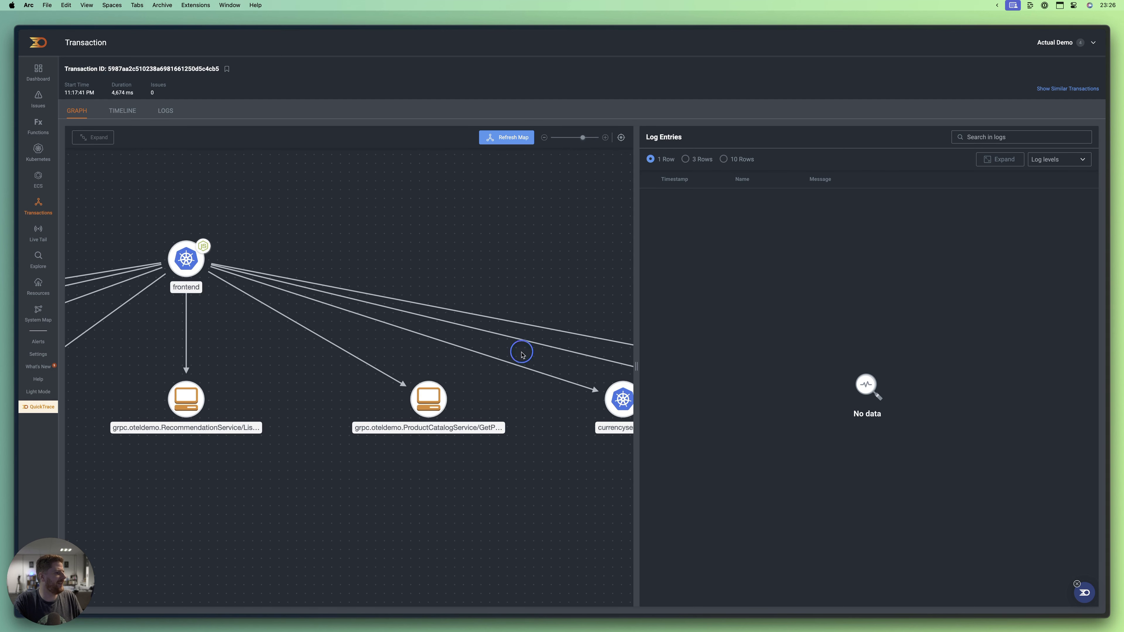
{"action": "left_click_drag", "start_coordinate": [521, 354], "coordinate": [200, 357]}
{"action": "left_click_drag", "start_coordinate": [462, 358], "coordinate": [527, 390]}
{"action": "left_click_drag", "start_coordinate": [109, 362], "coordinate": [253, 364]}
{"action": "left_click_drag", "start_coordinate": [71, 336], "coordinate": [239, 364]}
{"action": "left_click_drag", "start_coordinate": [131, 210], "coordinate": [255, 176]}
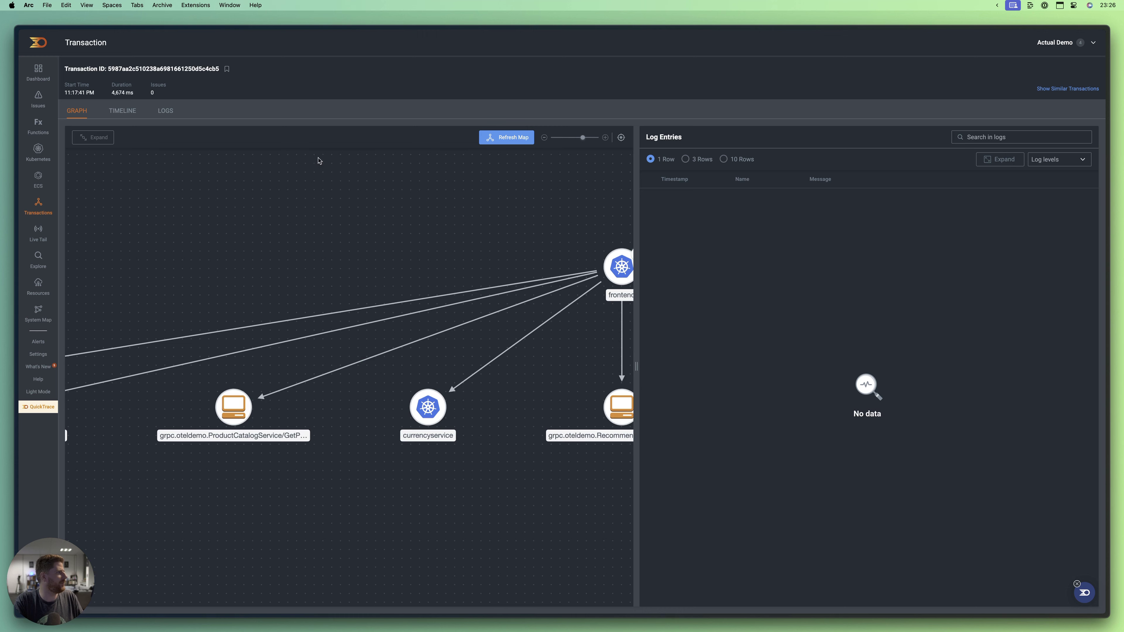
- Show the transaction's timeline and read through its spans, down to the featureflagservice GetFlag call
{"action": "left_click", "coordinate": [128, 113]}
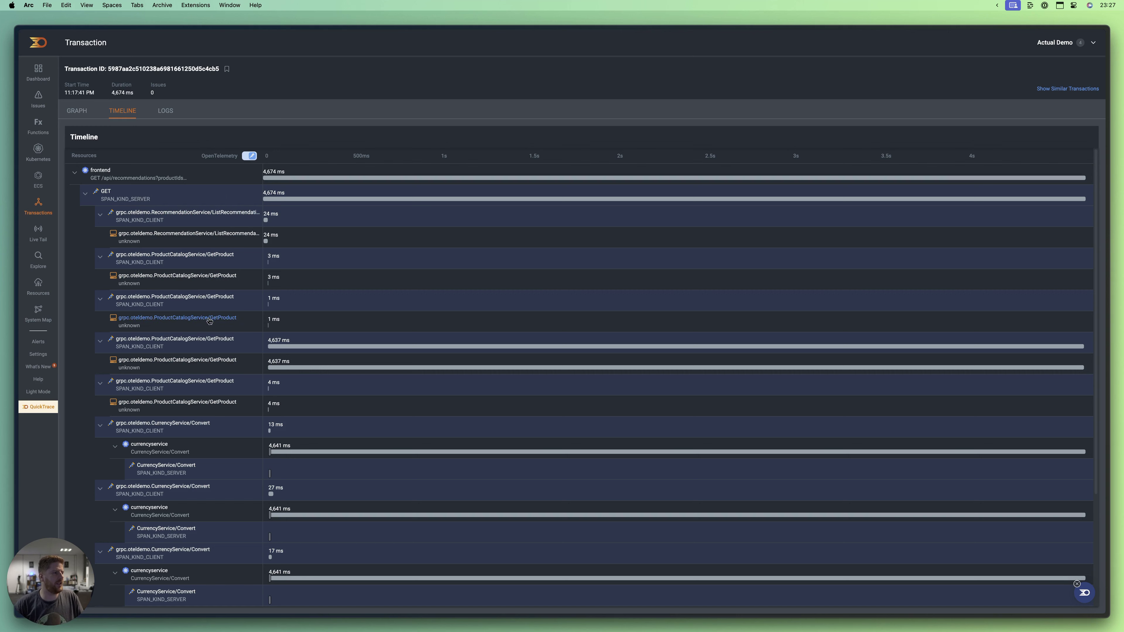
{"action": "scroll", "coordinate": [211, 425], "scroll_direction": "down", "scroll_amount": 3}
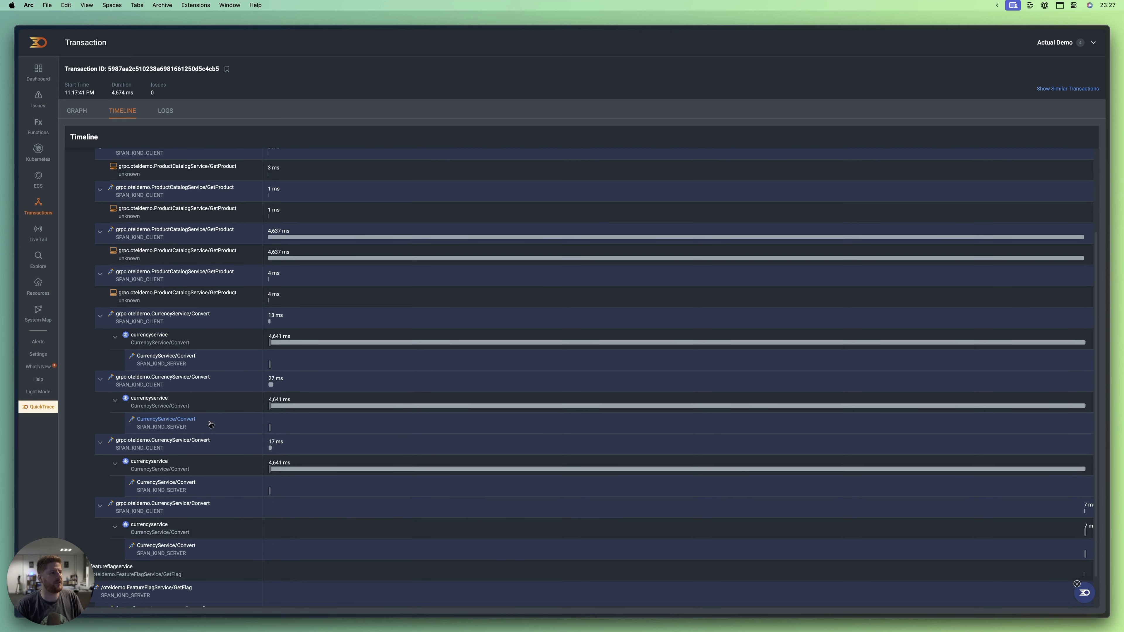
{"action": "scroll", "coordinate": [210, 425], "scroll_direction": "down", "scroll_amount": 1}
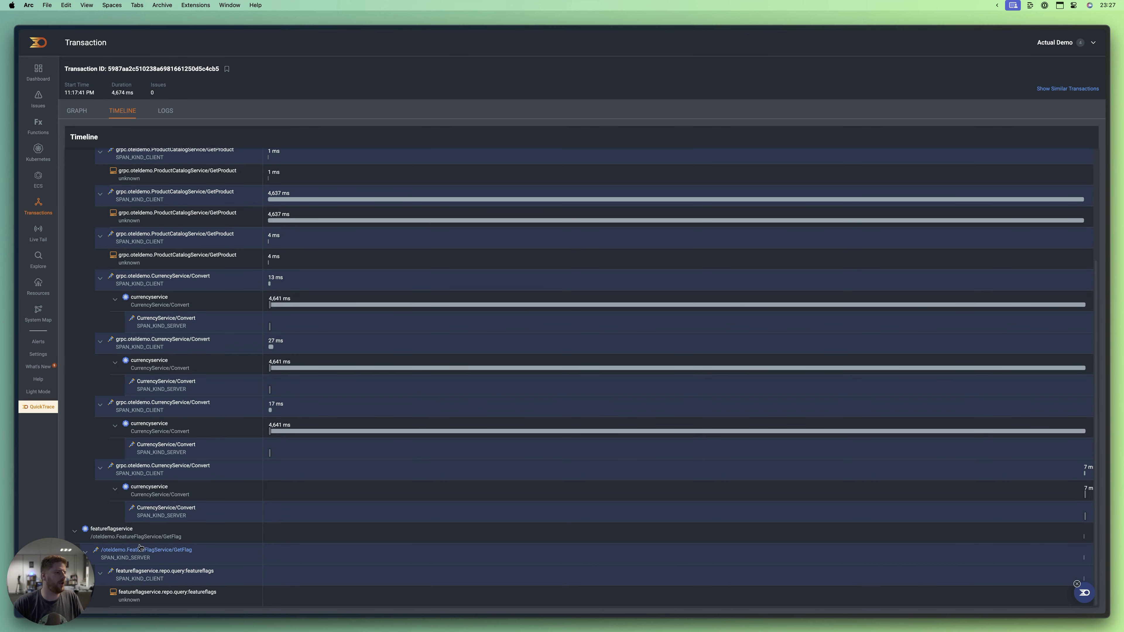
{"action": "left_click", "coordinate": [100, 531]}
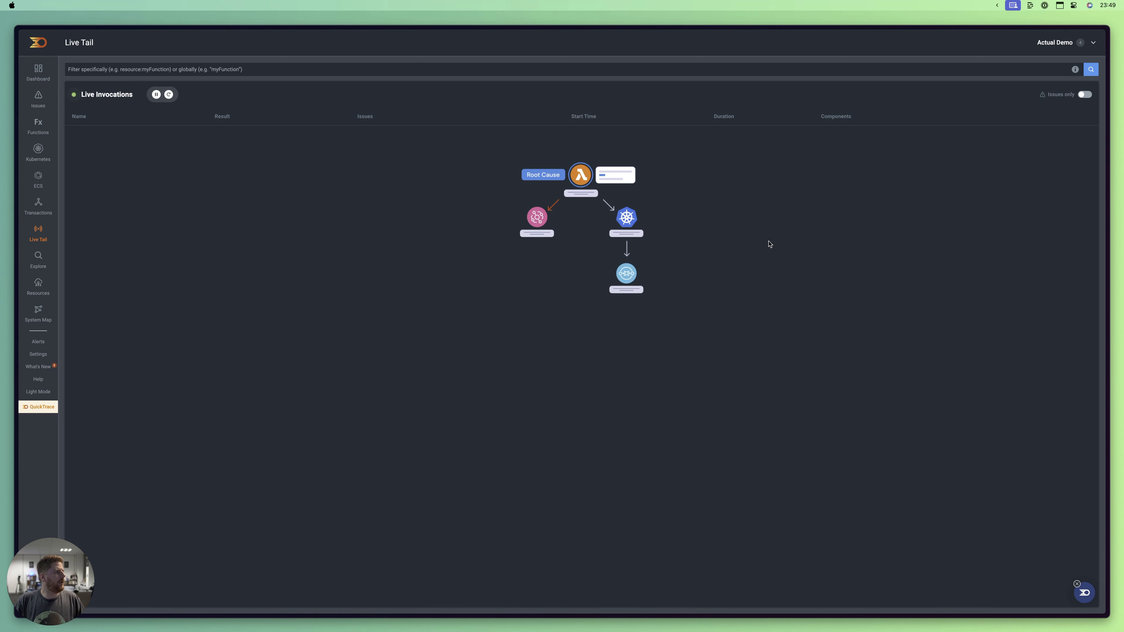
- Switch to the OpenTelemetry demo shop and add one Solar System Color Imager to the cart
{"action": "key", "text": "super+t"}
{"action": "key", "text": "Return"}
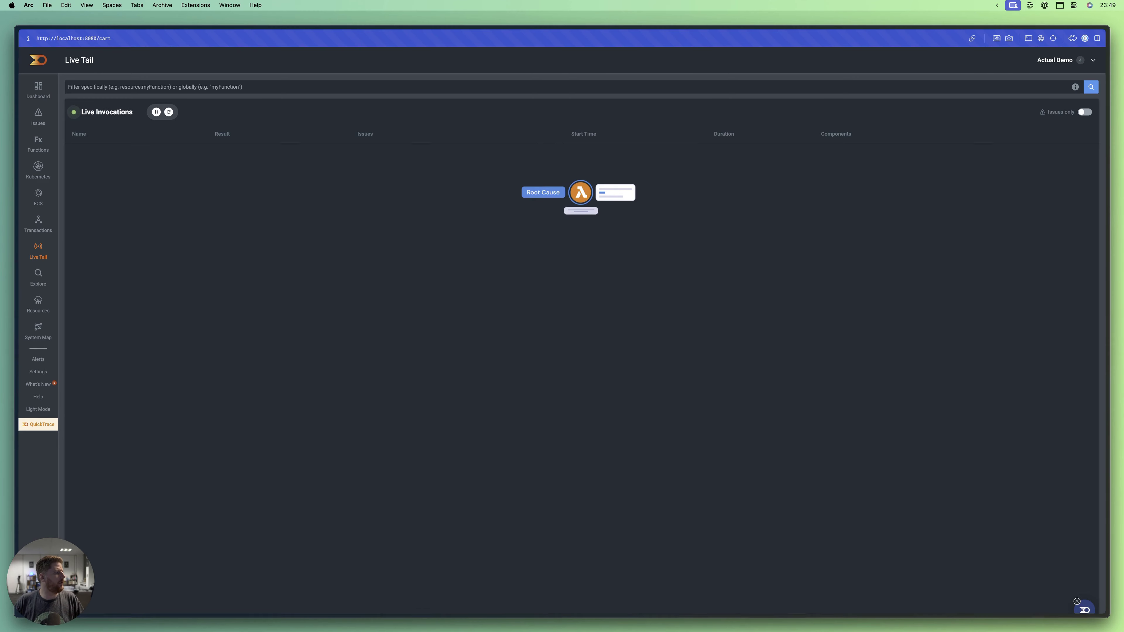
{"action": "left_click", "coordinate": [135, 61]}
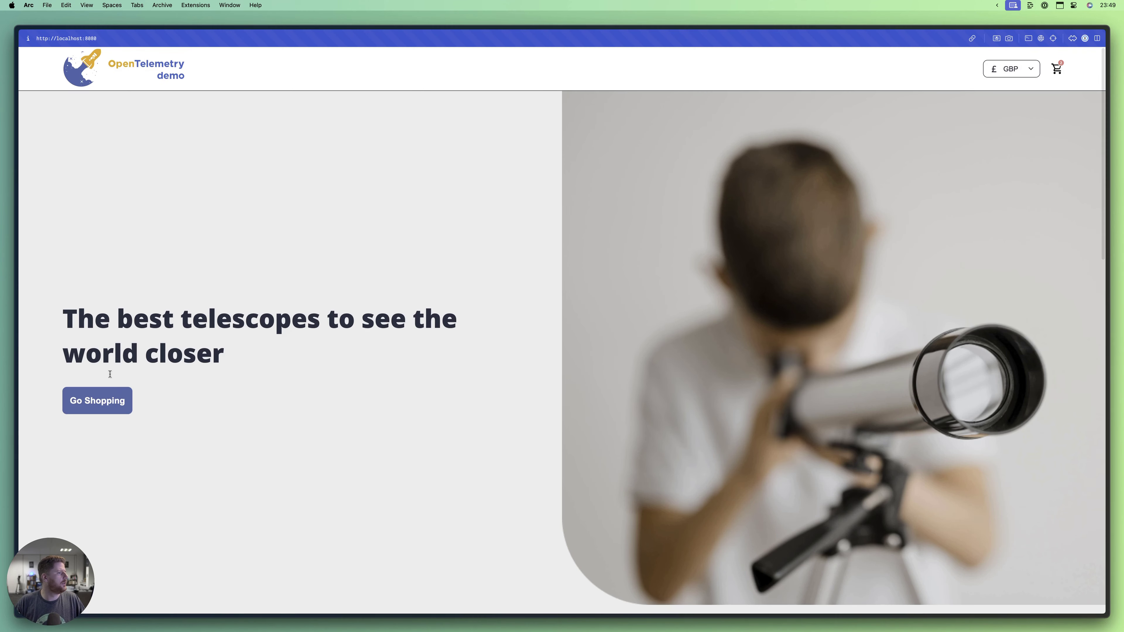
{"action": "left_click", "coordinate": [102, 401]}
{"action": "left_click", "coordinate": [792, 315]}
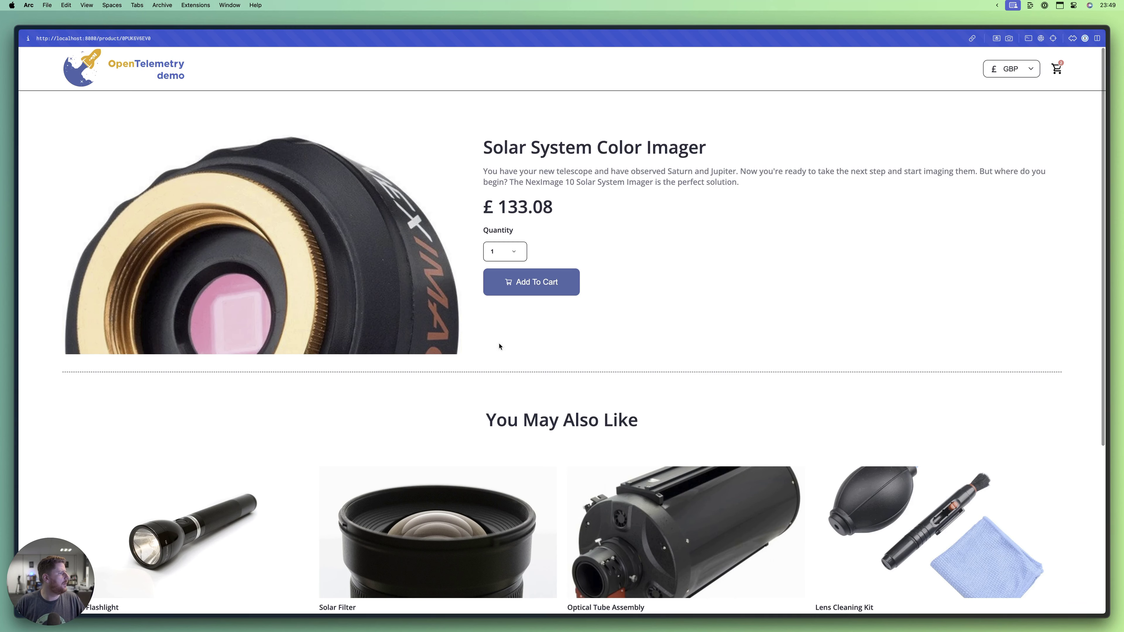
{"action": "left_click", "coordinate": [535, 289]}
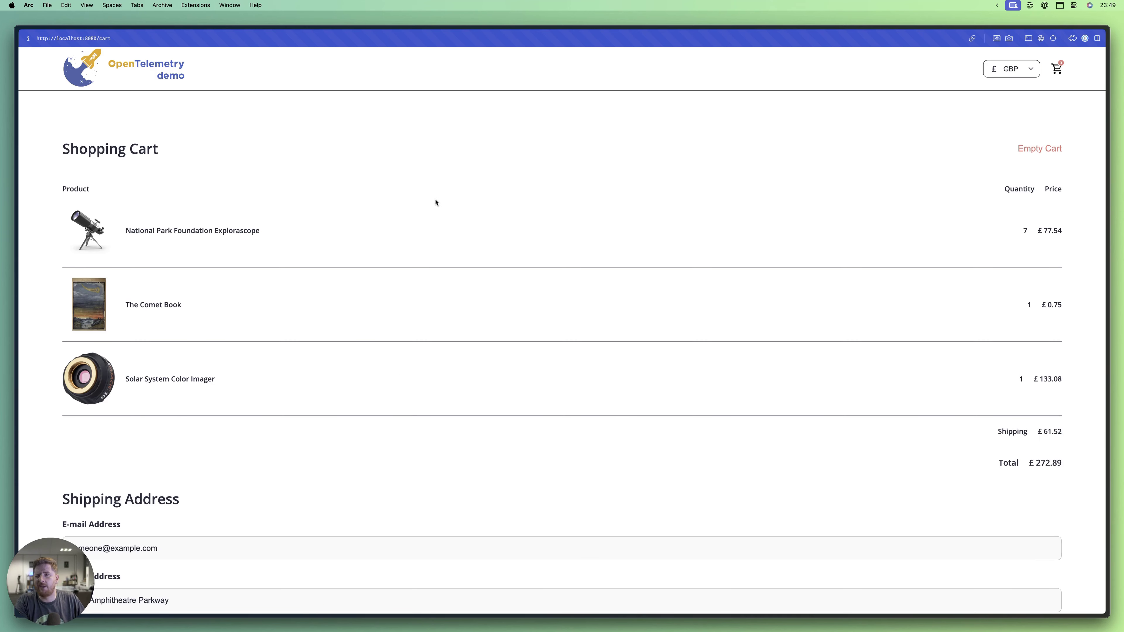
- Change the last digits of the credit card number in the payment form to make it invalid and try to place the order
{"action": "scroll", "coordinate": [473, 306], "scroll_direction": "down", "scroll_amount": 10}
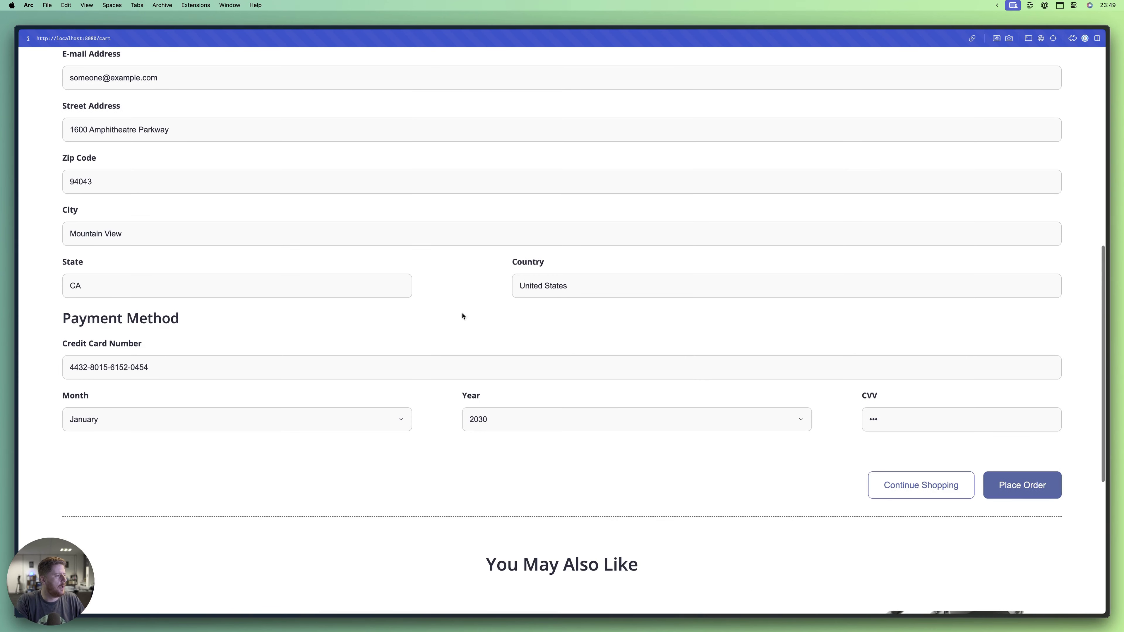
{"action": "left_click", "coordinate": [168, 368]}
{"action": "key", "text": "BackSpace"}
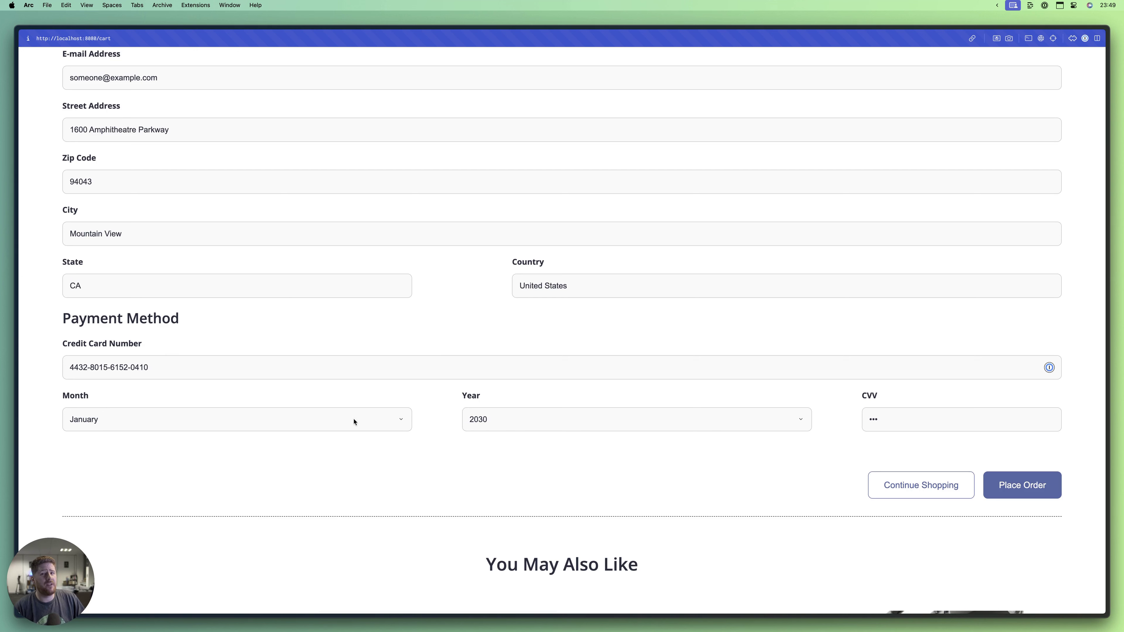
{"action": "left_click", "coordinate": [1017, 489]}
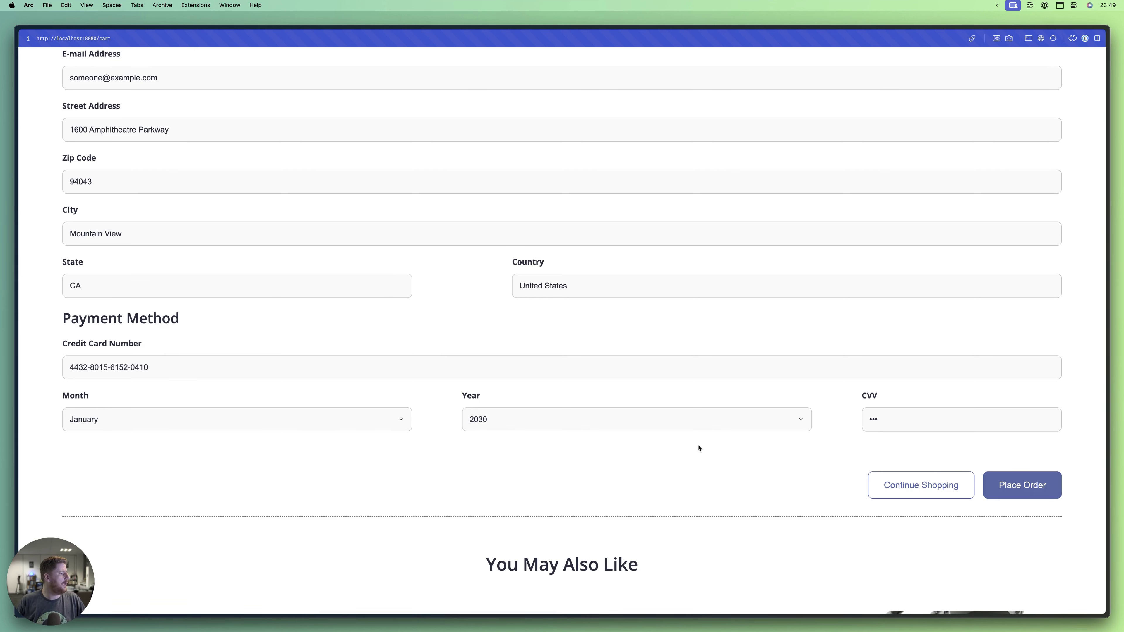
- Switch back to Lumigo's Live Tail and pause the stream of live invocations
{"action": "key", "text": "super+t"}
{"action": "key", "text": "Down"}
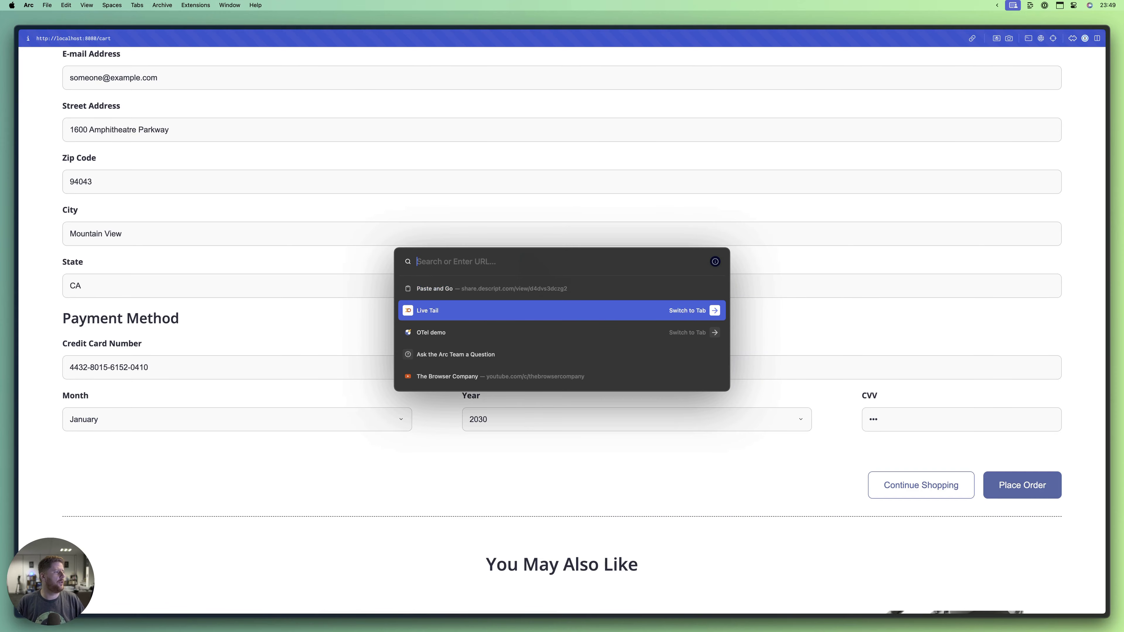
{"action": "key", "text": "Return"}
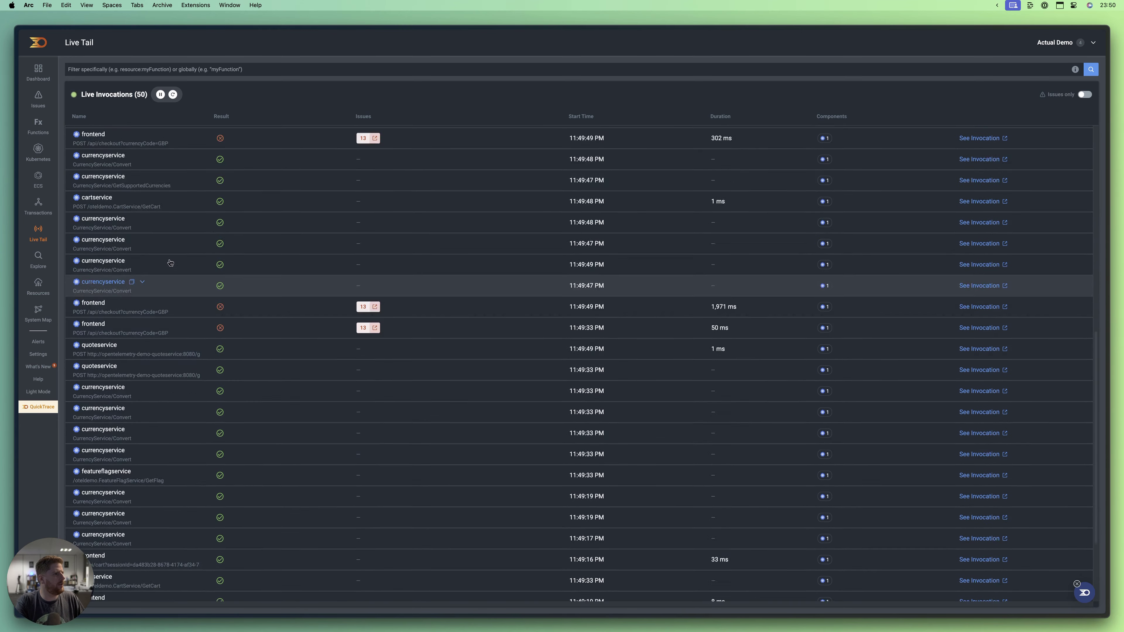
{"action": "left_click", "coordinate": [160, 95]}
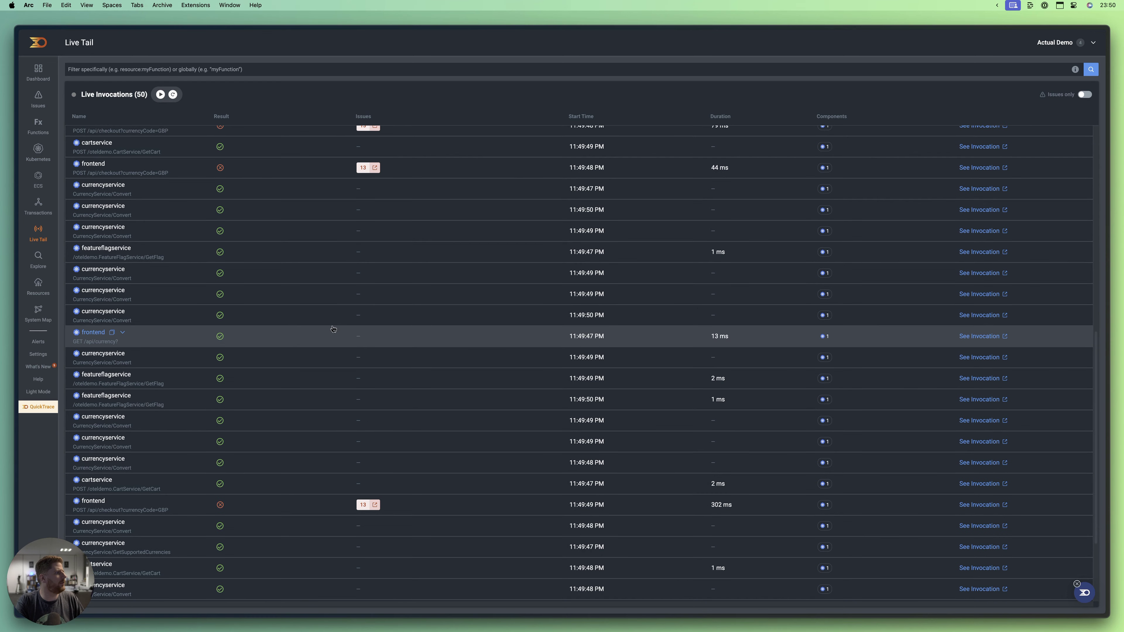
- Find the failed frontend checkout invocation lasting 79 ms in the live list and open its error details
{"action": "scroll", "coordinate": [347, 330], "scroll_direction": "up", "scroll_amount": 6}
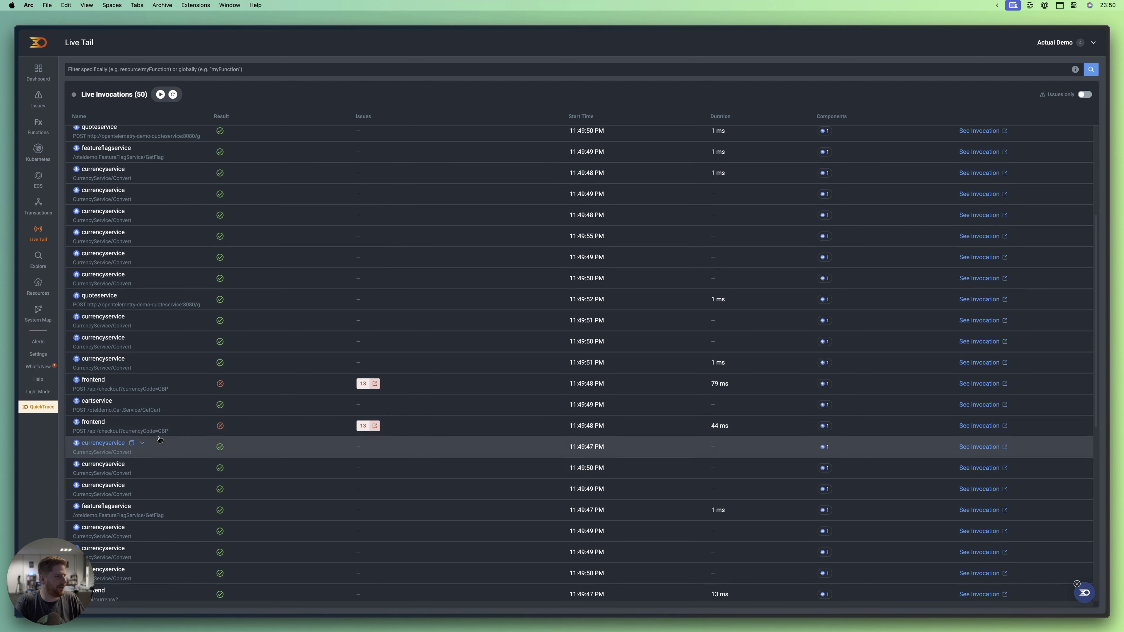
{"action": "scroll", "coordinate": [339, 460], "scroll_direction": "down", "scroll_amount": 10}
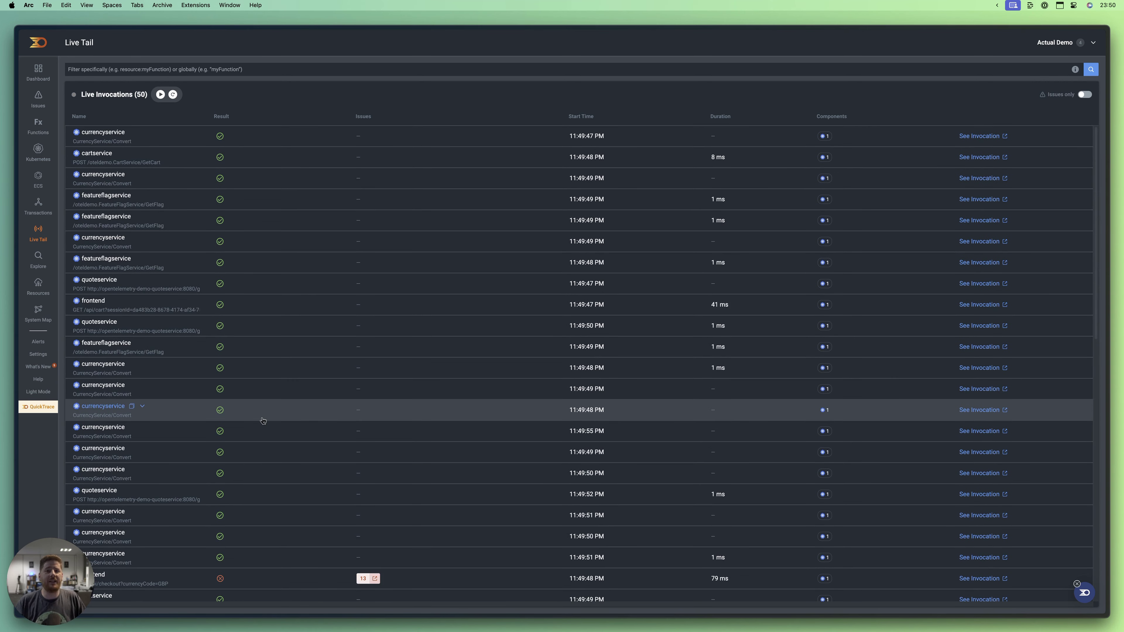
{"action": "scroll", "coordinate": [263, 421], "scroll_direction": "down", "scroll_amount": 5}
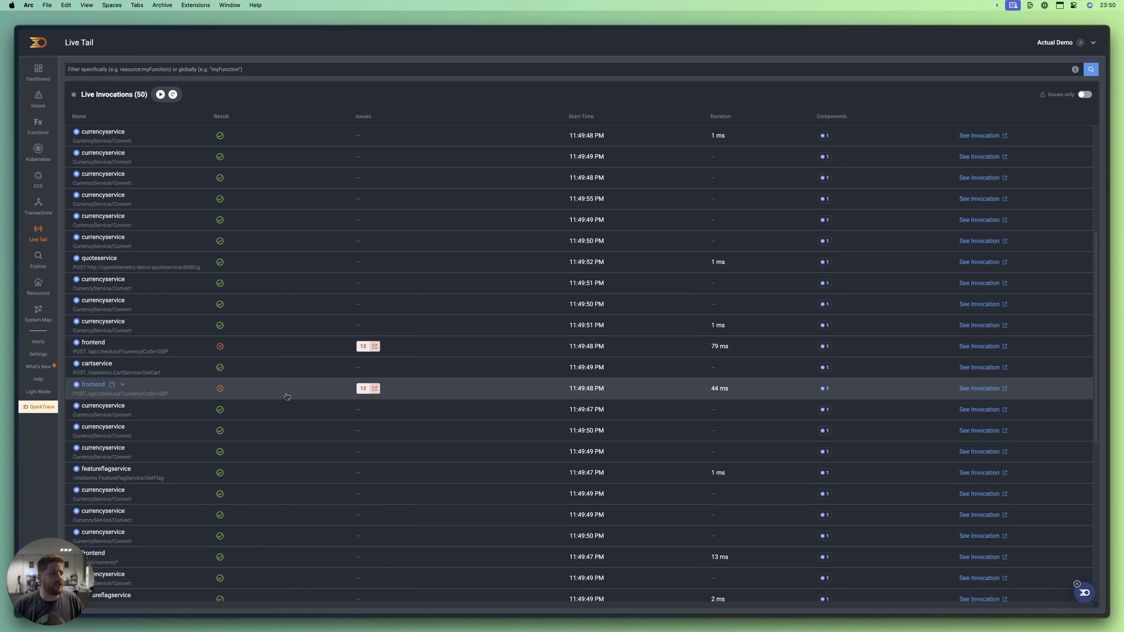
{"action": "left_click", "coordinate": [96, 347]}
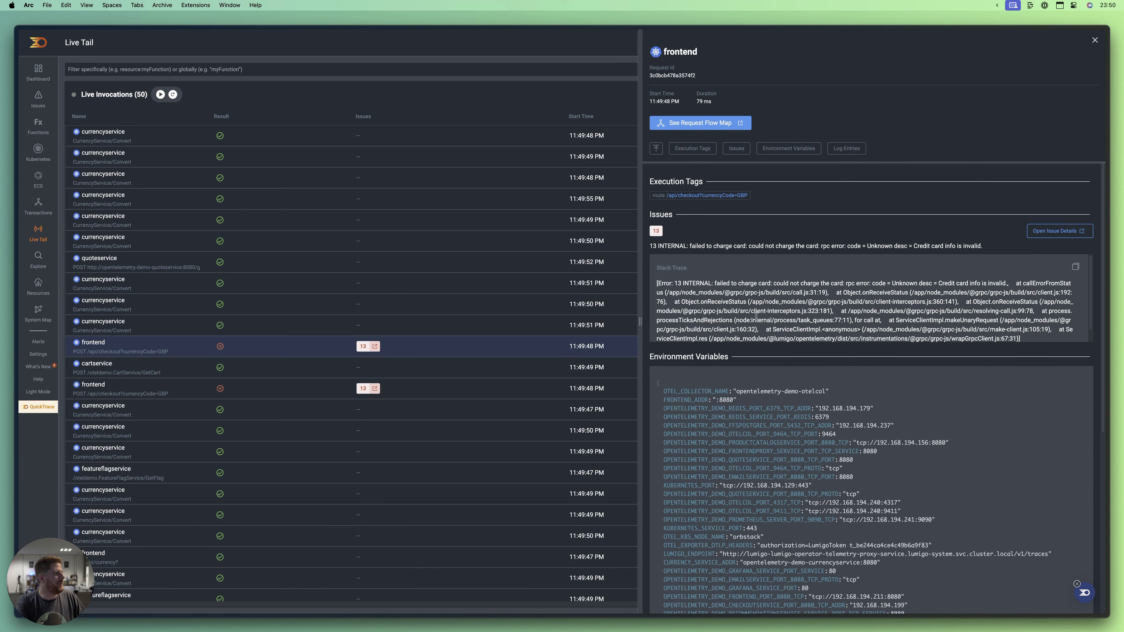
- Look over the issues list and inspect the latest bars in the dashboard's Container Request Failures chart
{"action": "left_click", "coordinate": [38, 100]}
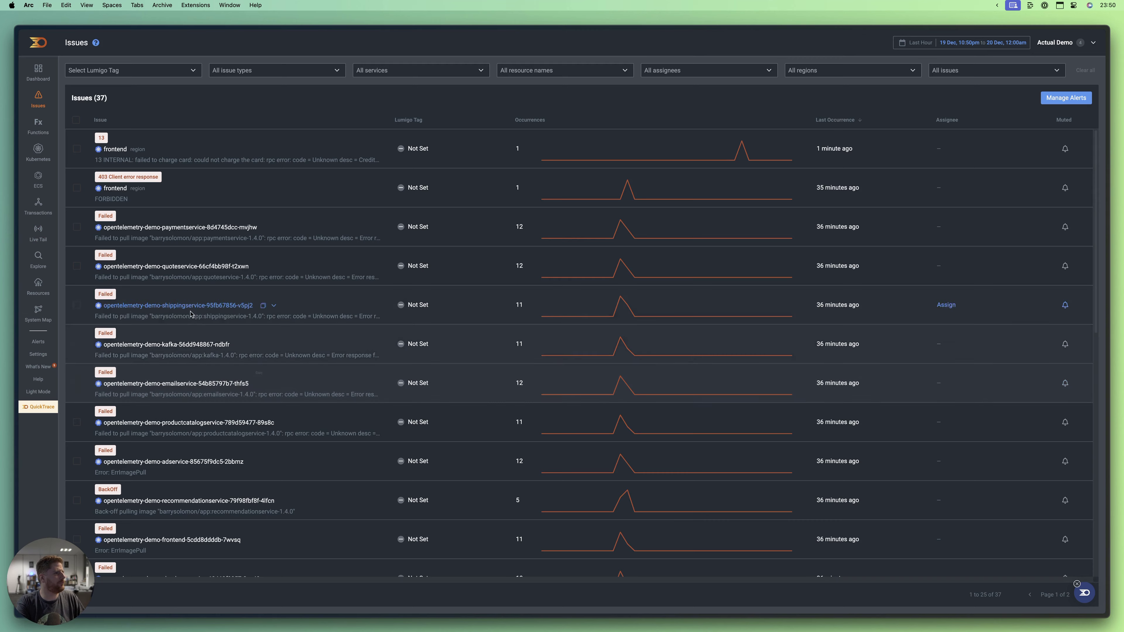
{"action": "left_click", "coordinate": [38, 71]}
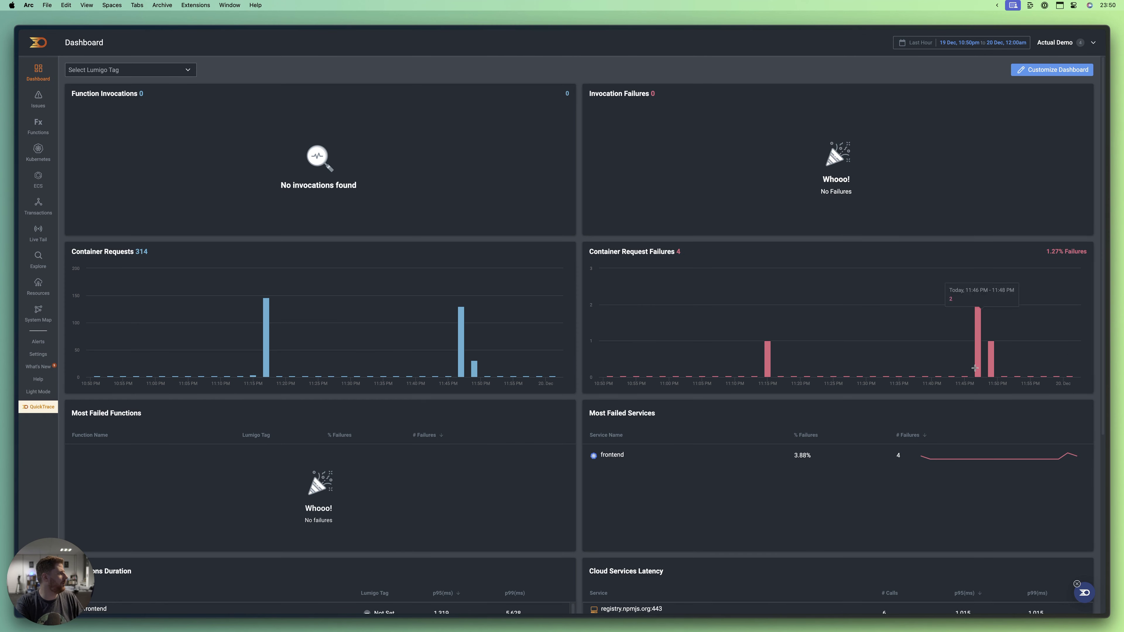
{"action": "mouse_move", "coordinate": [992, 357]}
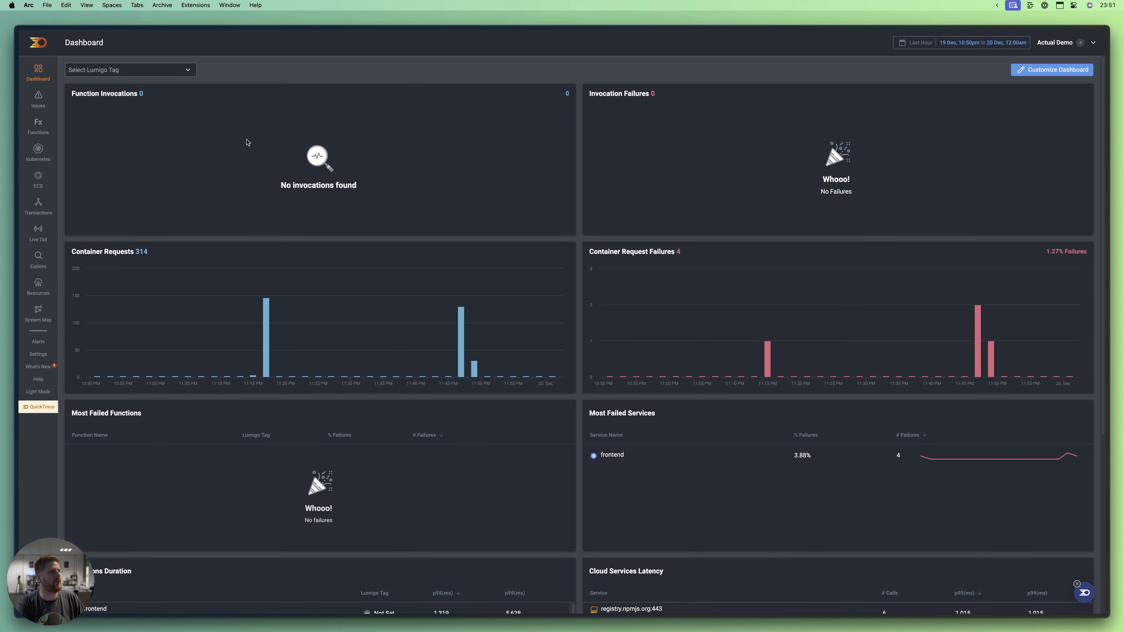
- Return to the issues list and open the details of the frontend "13 INTERNAL: failed to charge card" issue
{"action": "left_click", "coordinate": [37, 106]}
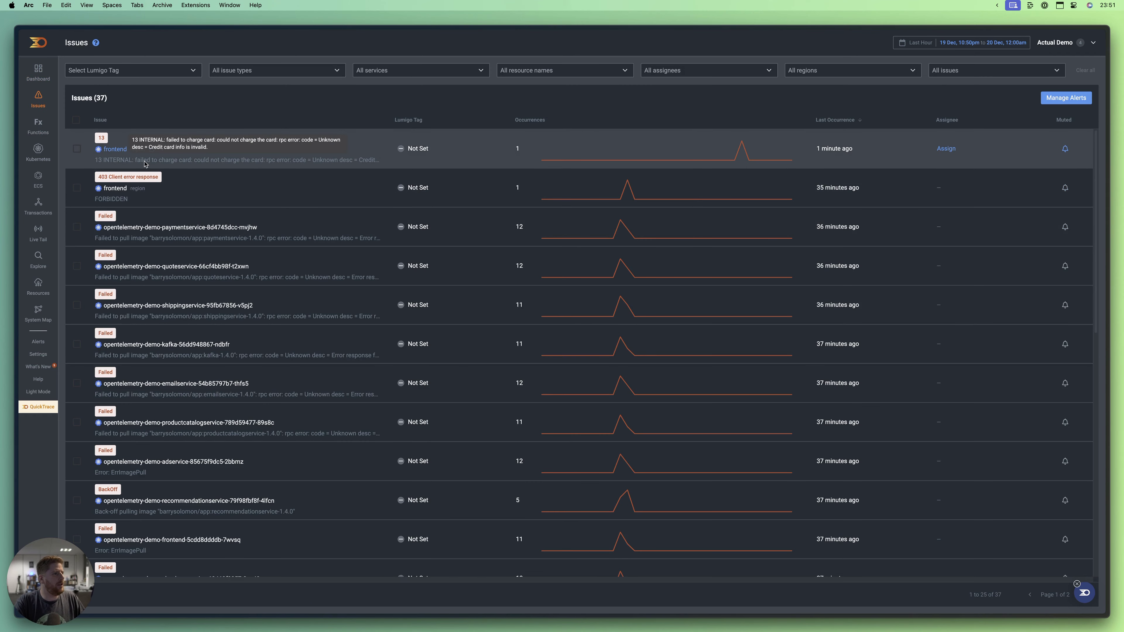
{"action": "left_click_drag", "start_coordinate": [133, 165], "coordinate": [305, 159]}
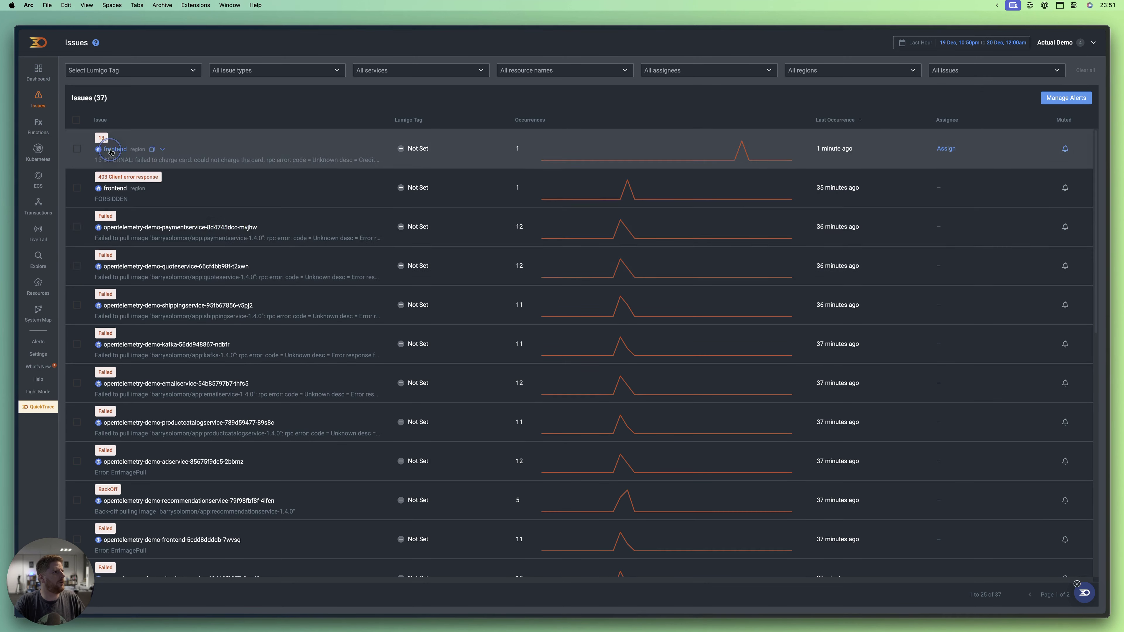
{"action": "left_click", "coordinate": [171, 163]}
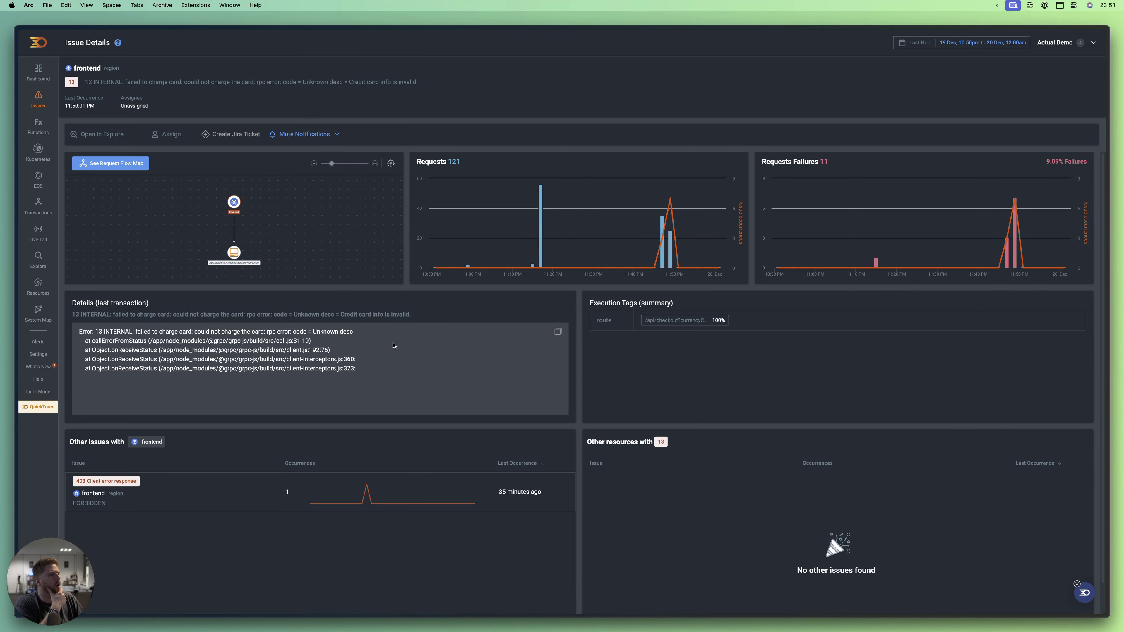
- Inspect the frontend and CheckoutService/PlaceOrder nodes in the issue's flow map and read through the error's stack trace
{"action": "mouse_move", "coordinate": [237, 204]}
{"action": "mouse_move", "coordinate": [234, 260]}
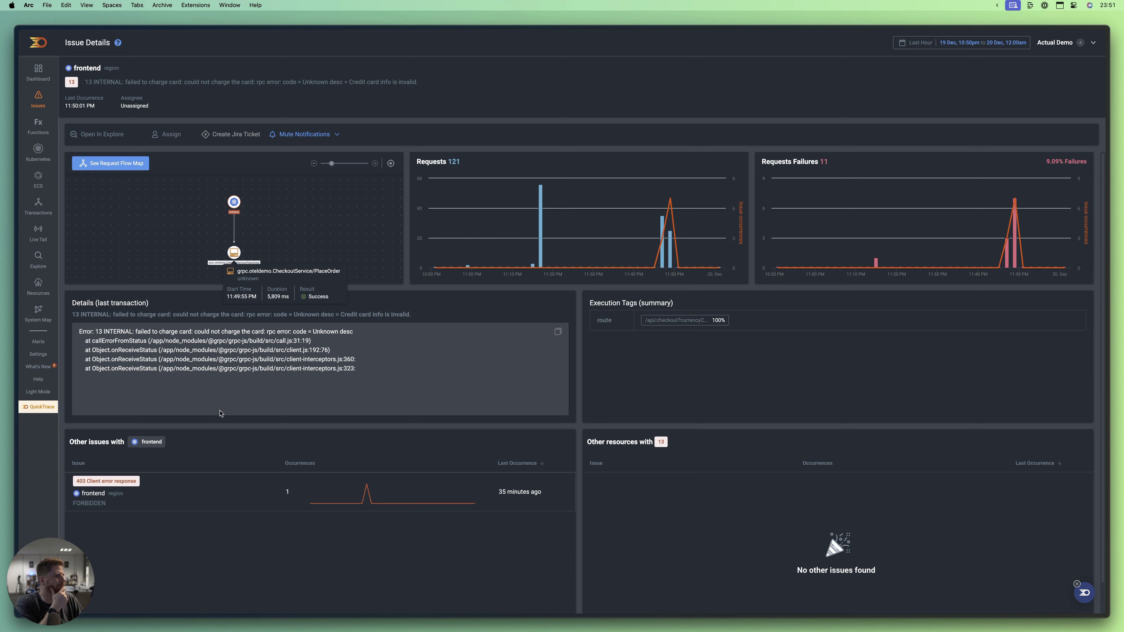
{"action": "left_click_drag", "start_coordinate": [139, 333], "coordinate": [354, 372]}
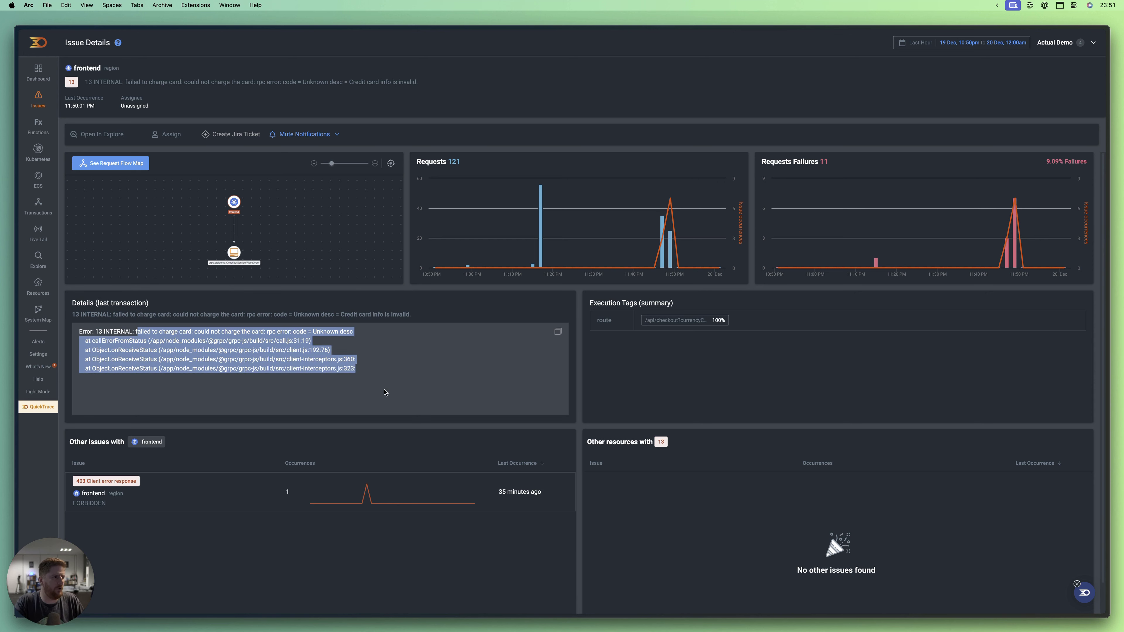
{"action": "left_click", "coordinate": [423, 381]}
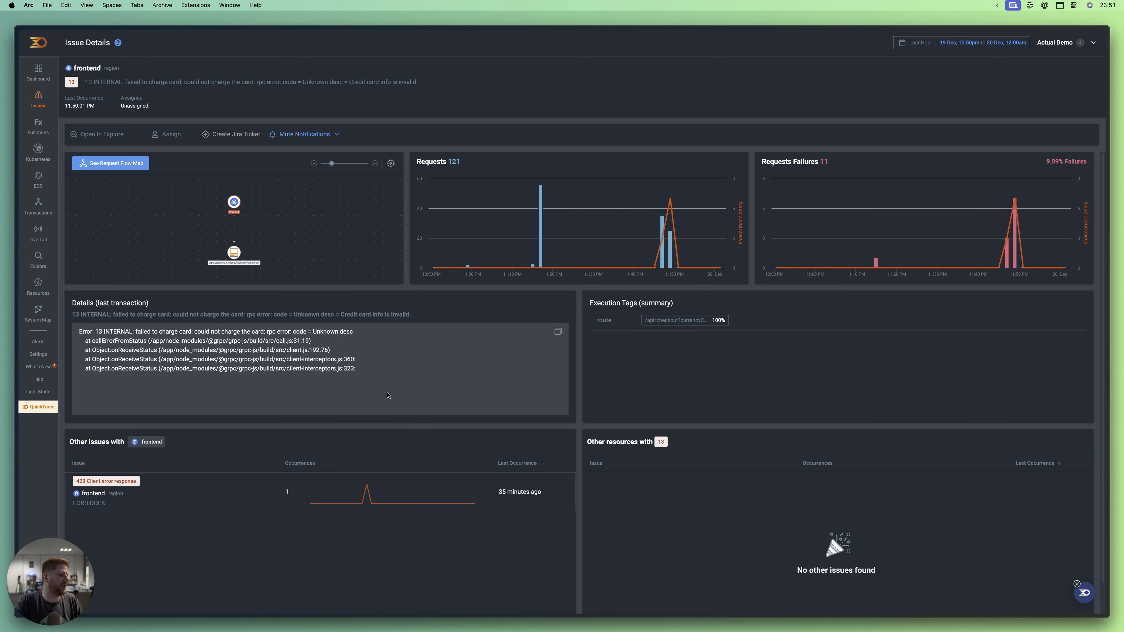
{"action": "mouse_move", "coordinate": [152, 333]}
{"action": "left_mouse_down"}
{"action": "mouse_move", "coordinate": [352, 335]}
{"action": "mouse_move", "coordinate": [365, 339]}
{"action": "mouse_move", "coordinate": [376, 379]}
{"action": "left_mouse_up"}
{"action": "left_click", "coordinate": [375, 380]}
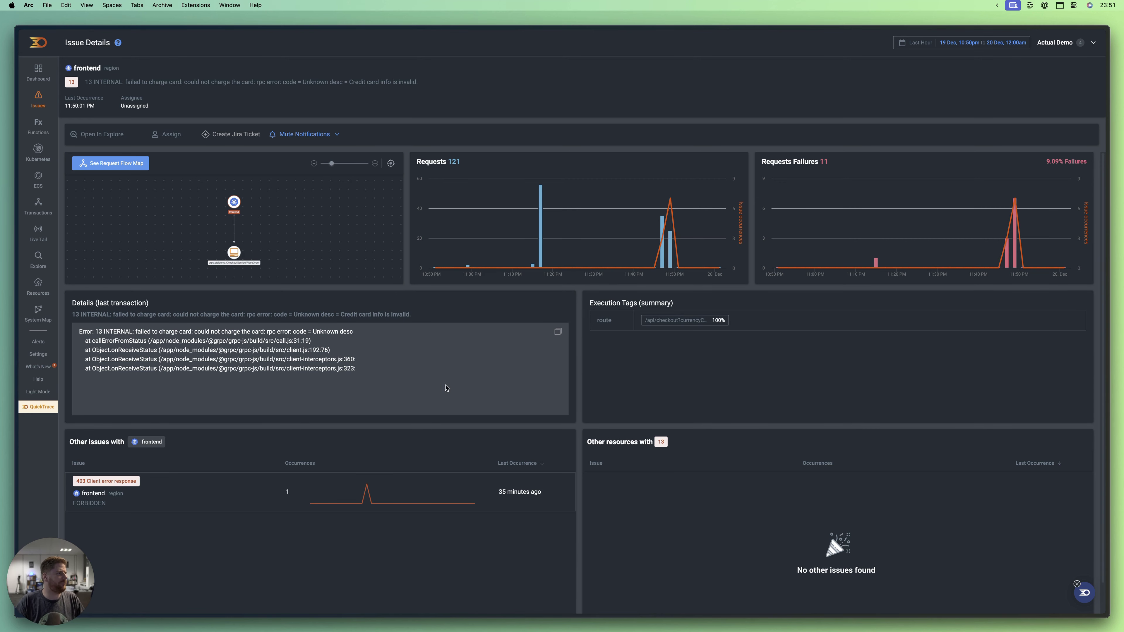
- Switch to the demo shop's cart, correct the last digit of the credit card number and place the order
{"action": "key", "text": "super+t"}
{"action": "key", "text": "Down"}
{"action": "key", "text": "Return"}
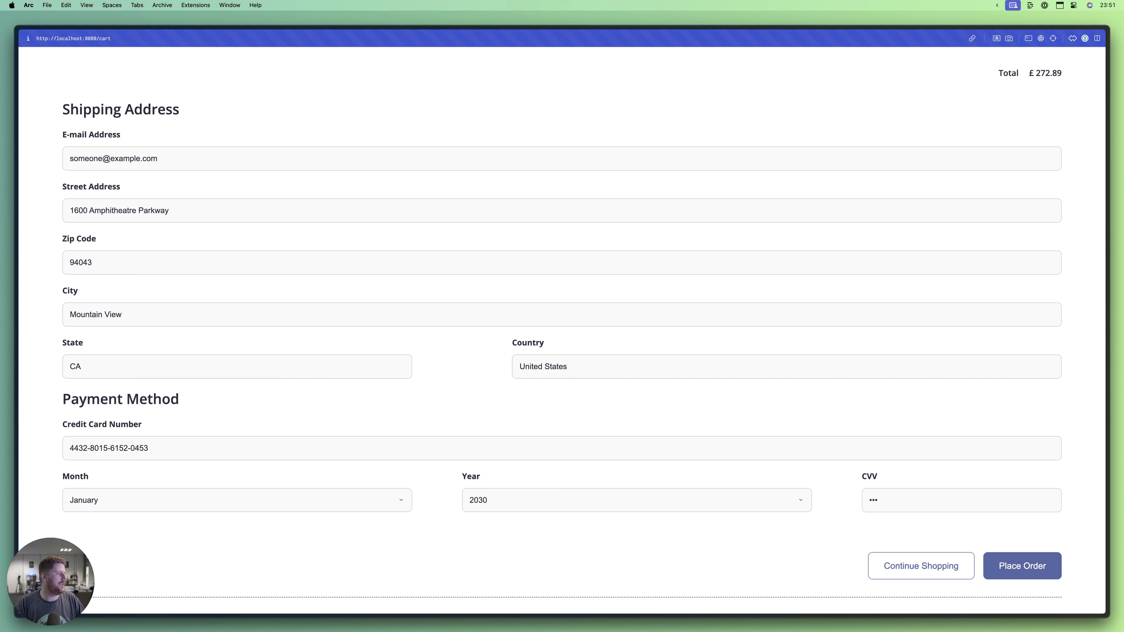
{"action": "left_click", "coordinate": [215, 453]}
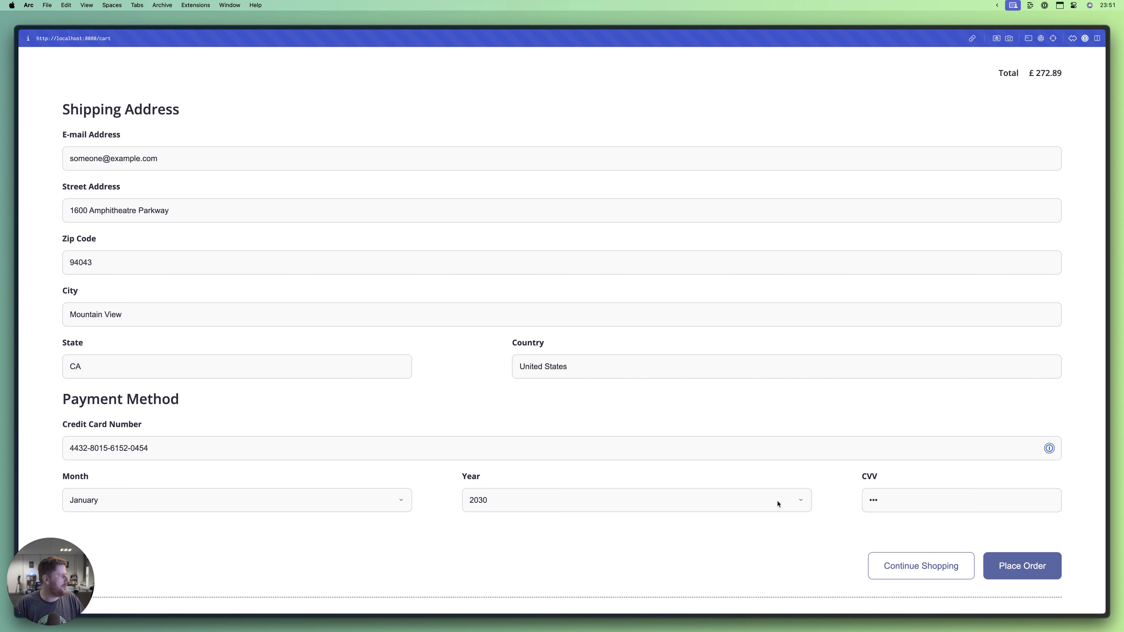
{"action": "left_click", "coordinate": [990, 568]}
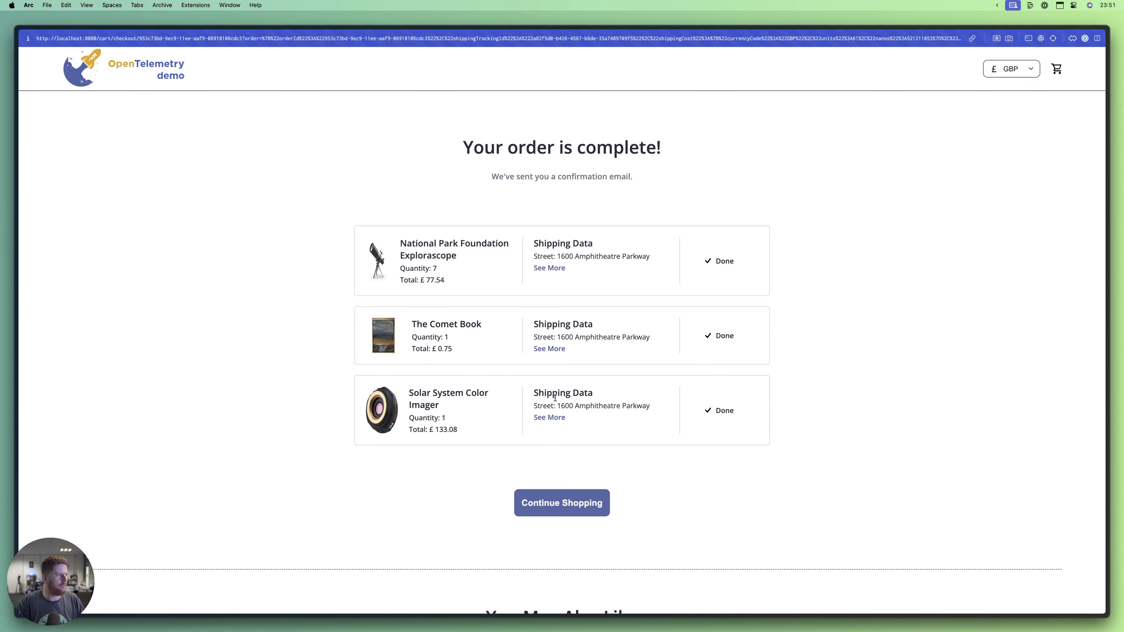